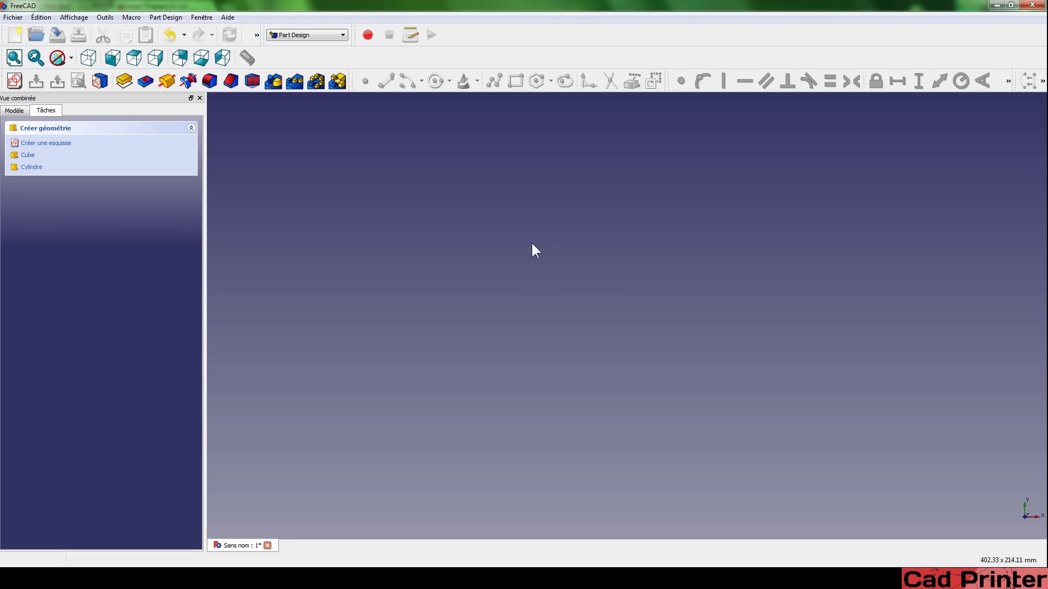
Create a sketch on the XY plane and draw a rectangle spanning the origin.
click(15, 81)
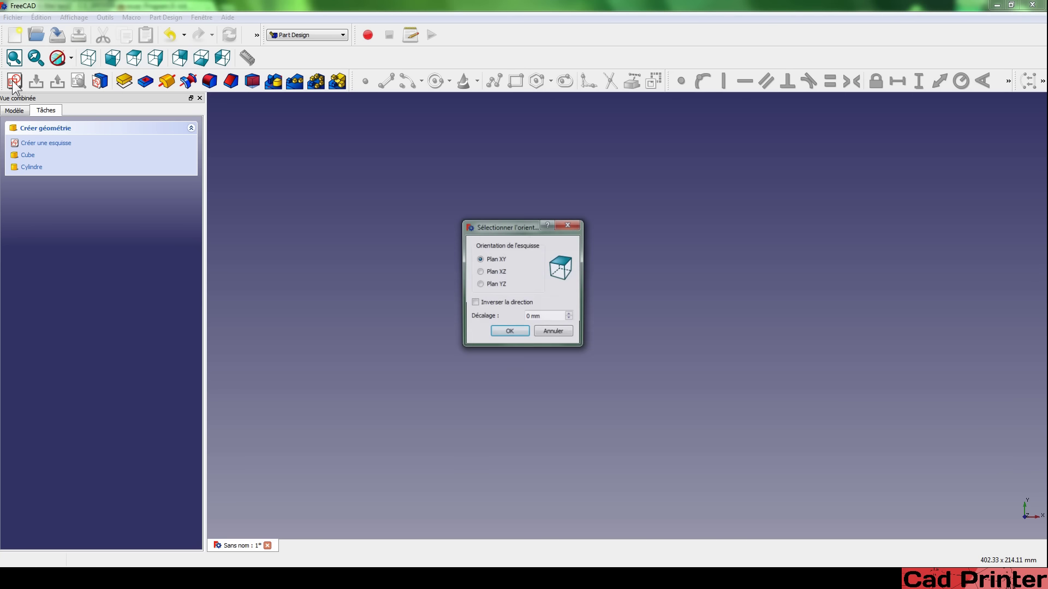
click(502, 335)
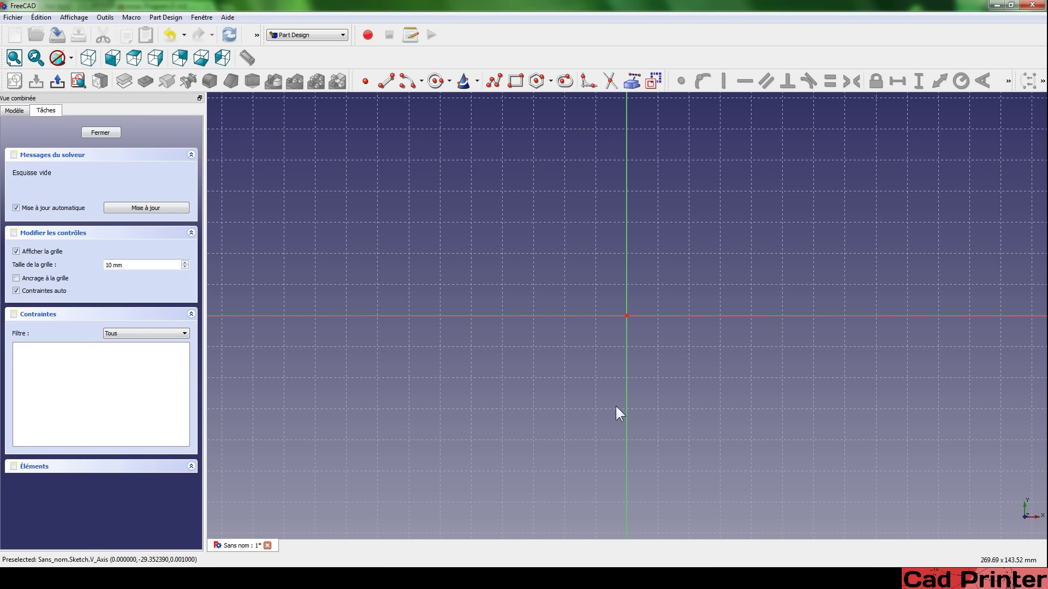
click(516, 81)
click(436, 224)
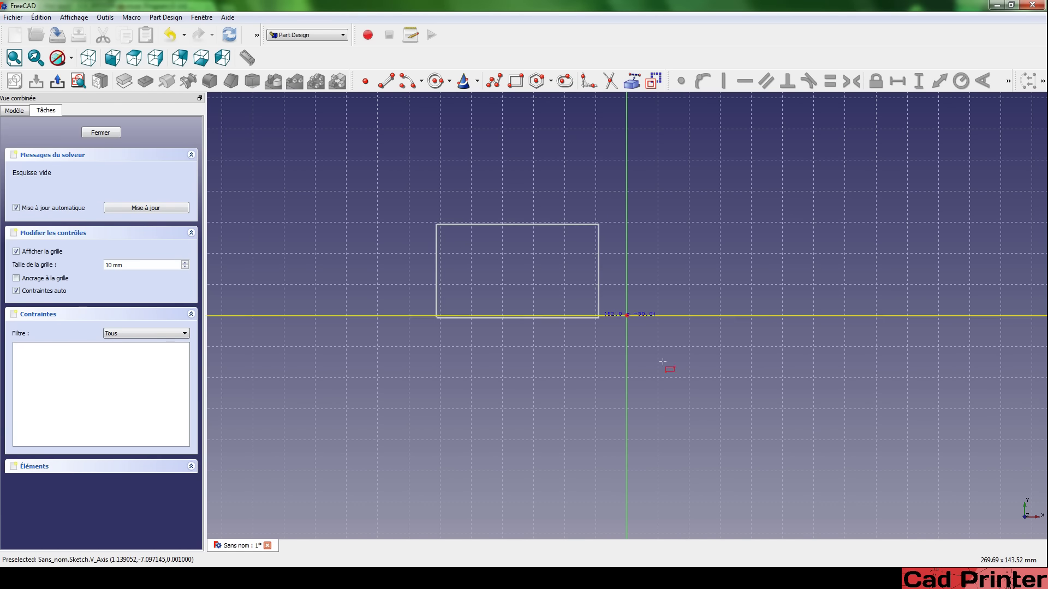
click(953, 404)
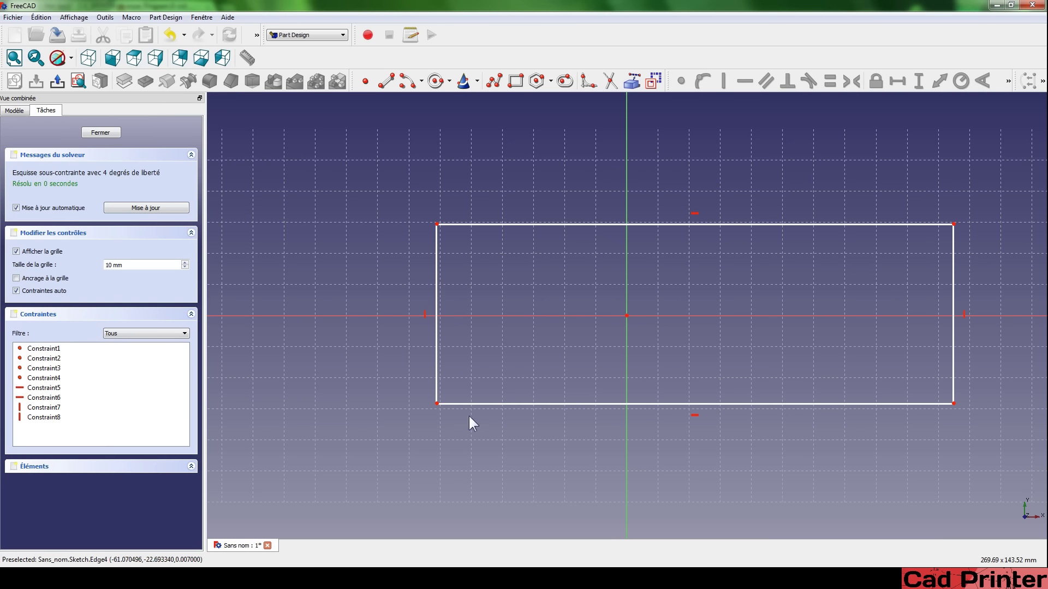
Make the rectangle's left corners symmetric about the horizontal axis, then adjust its height.
click(437, 224)
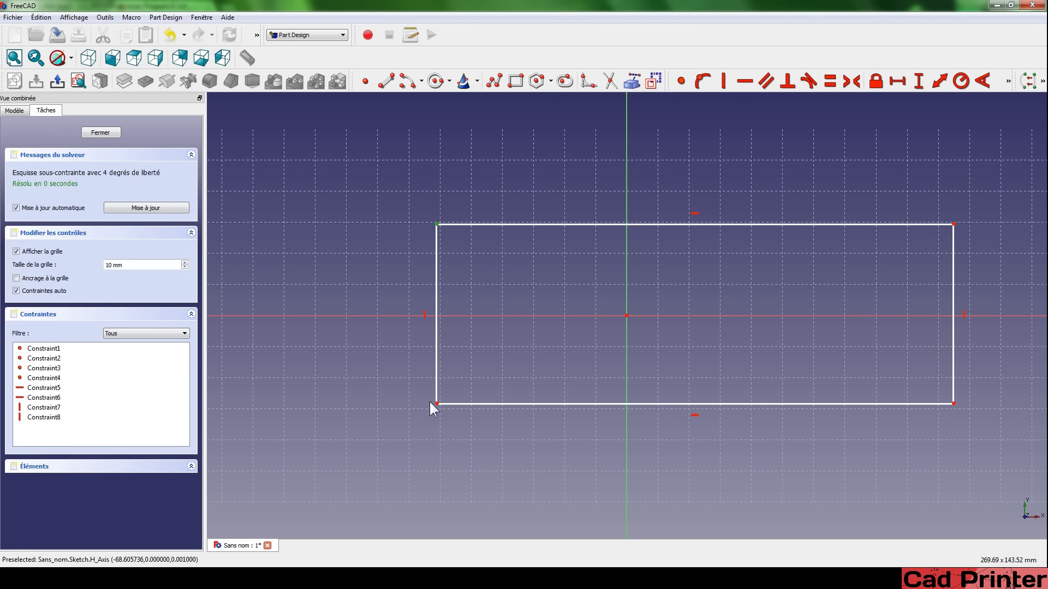
drag(435, 404, 431, 403)
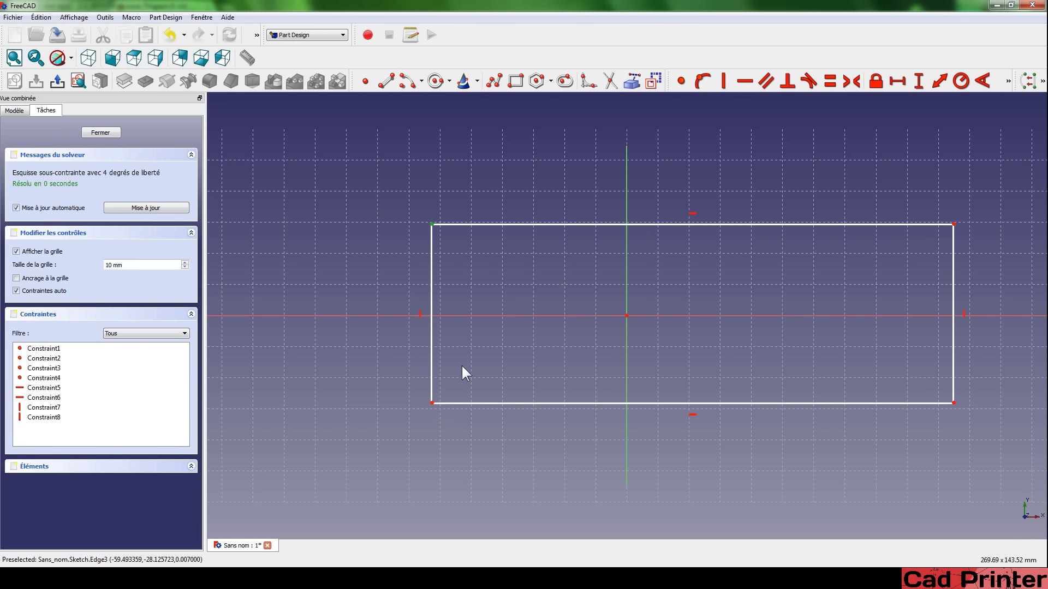
click(432, 404)
click(533, 316)
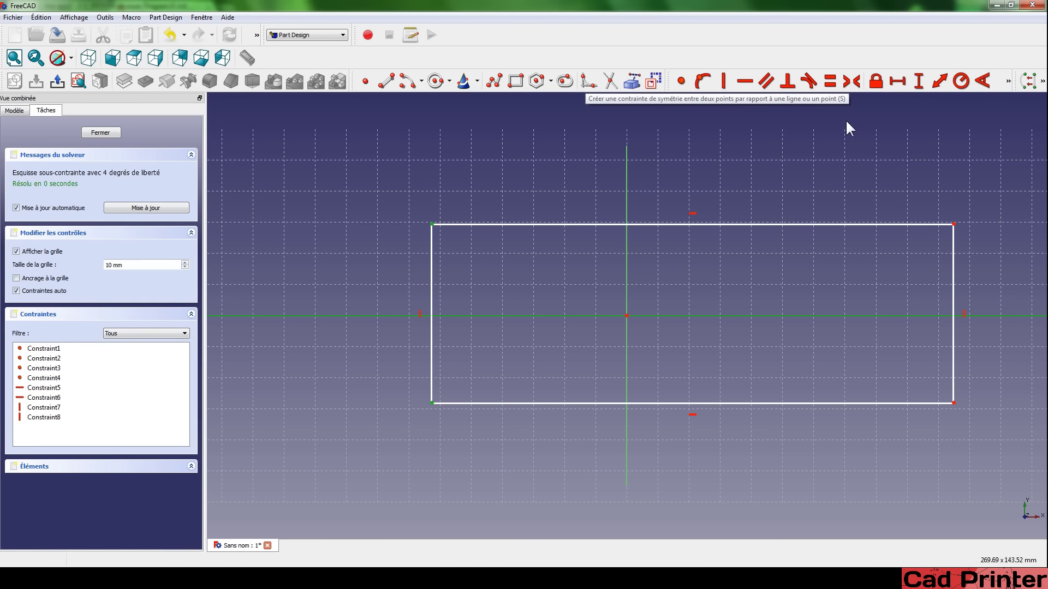
click(852, 80)
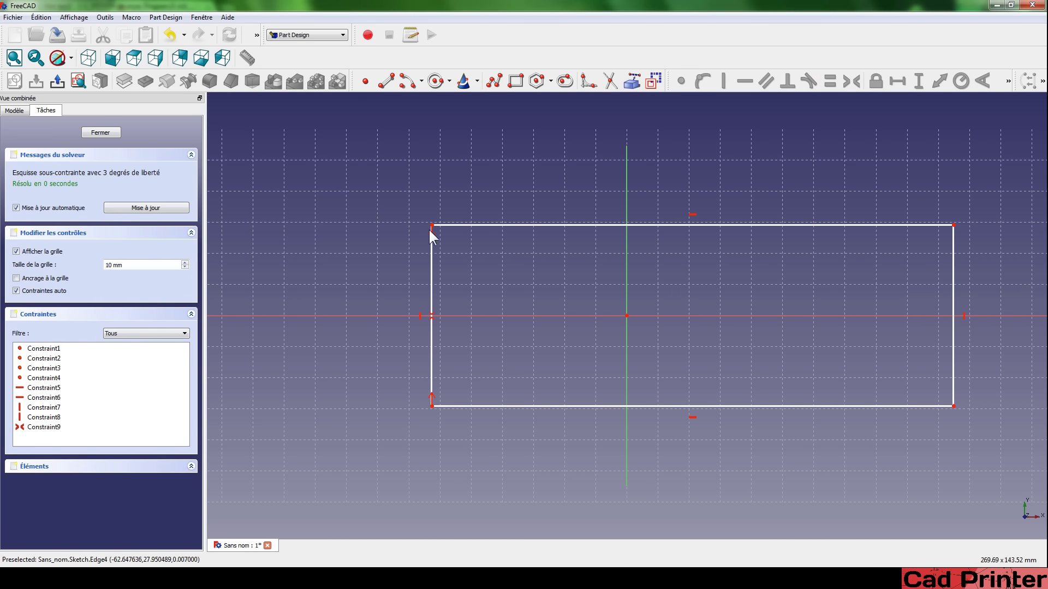
mouse_move(431, 225)
mouse_down()
mouse_move(433, 251)
mouse_move(424, 221)
mouse_up()
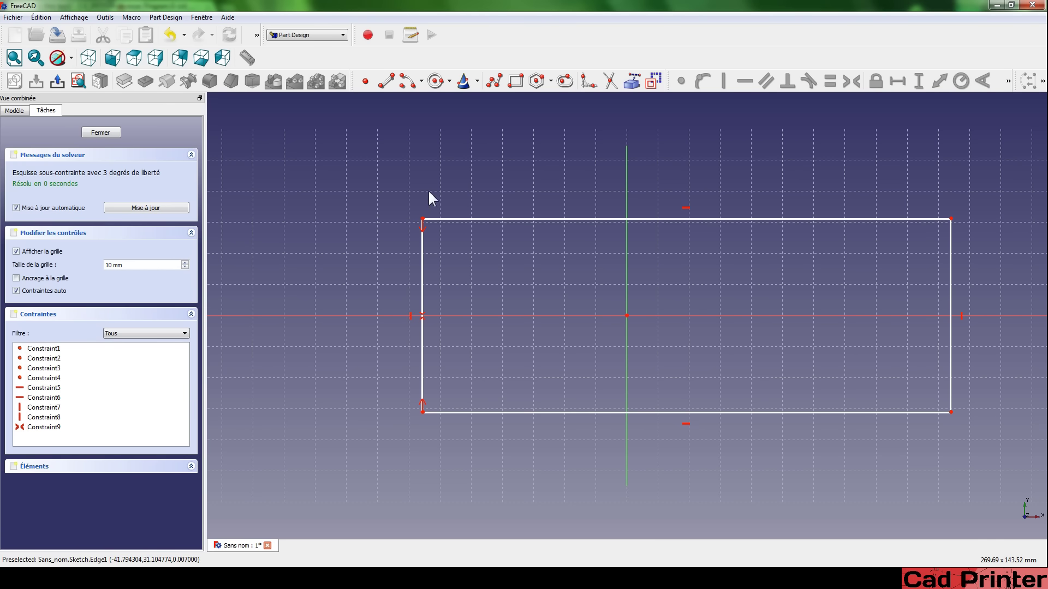
Make the rectangle symmetric about the vertical axis, resize it, and box-select it.
click(422, 219)
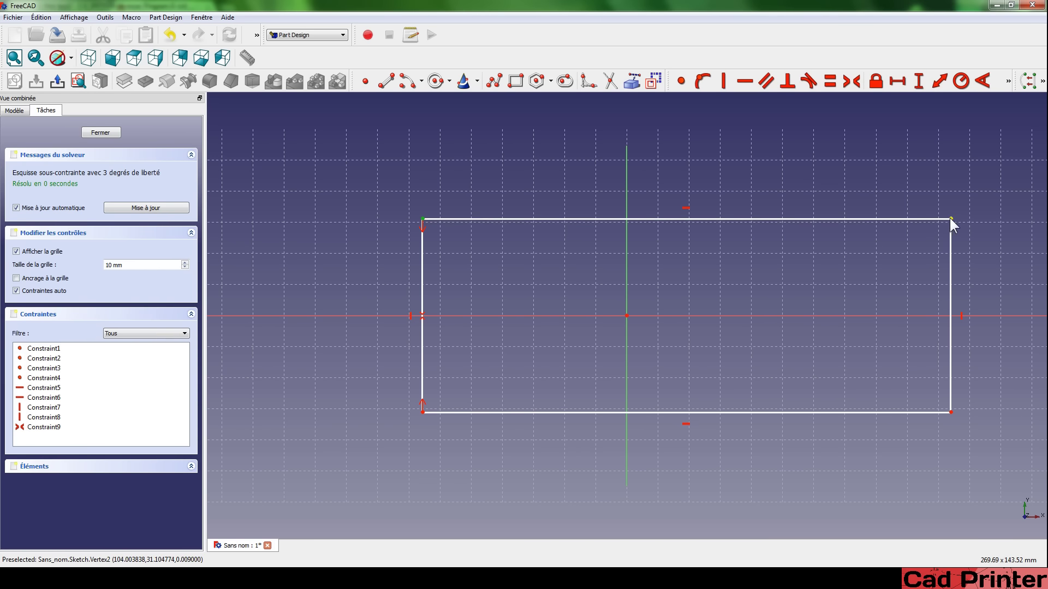
click(625, 176)
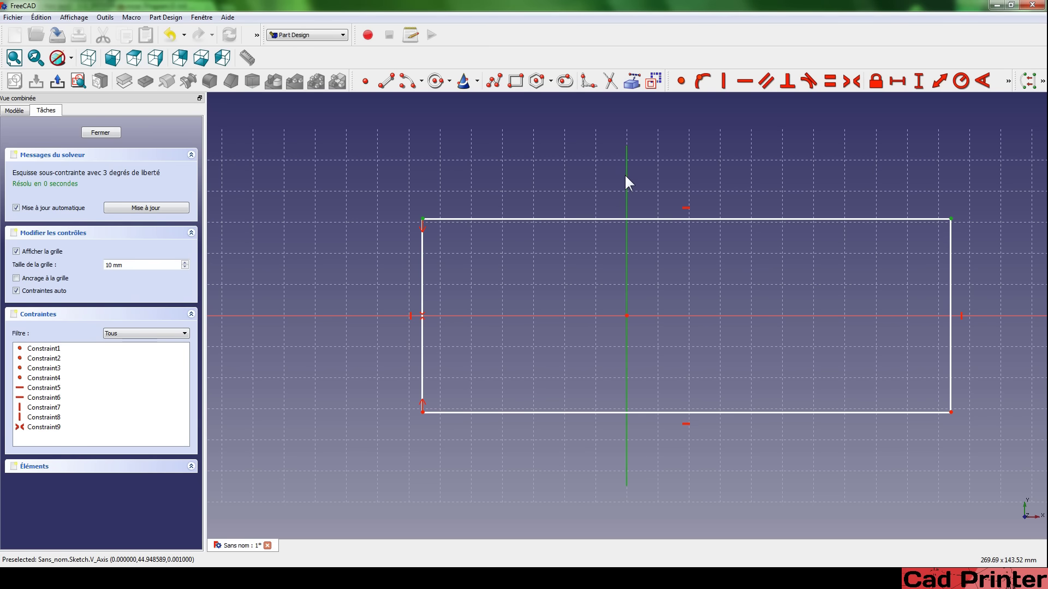
click(860, 82)
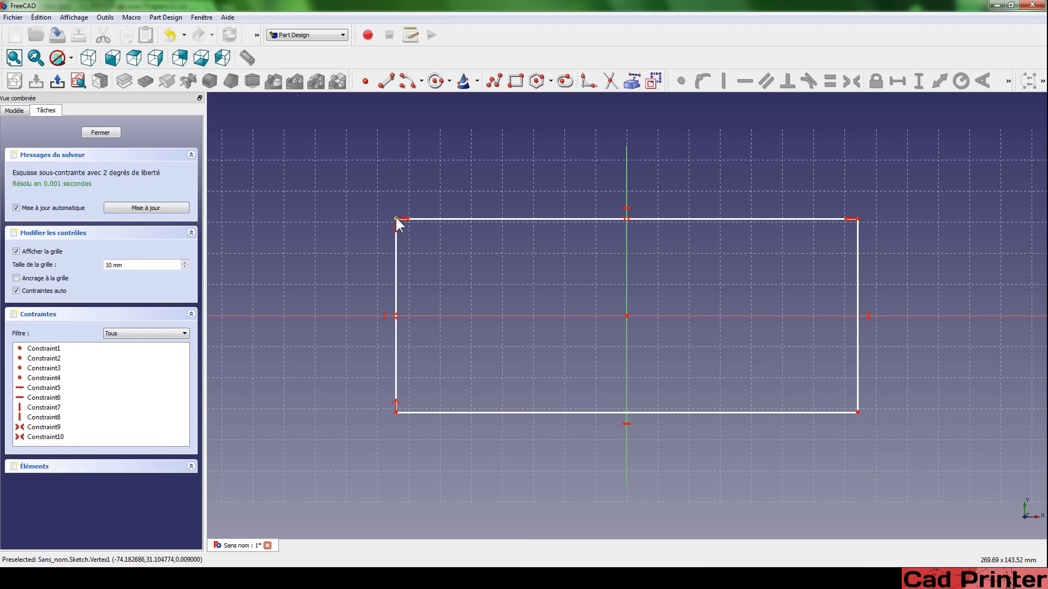
mouse_move(402, 221)
mouse_down()
mouse_move(520, 181)
mouse_move(561, 242)
mouse_move(470, 211)
mouse_move(493, 258)
mouse_move(431, 217)
mouse_up()
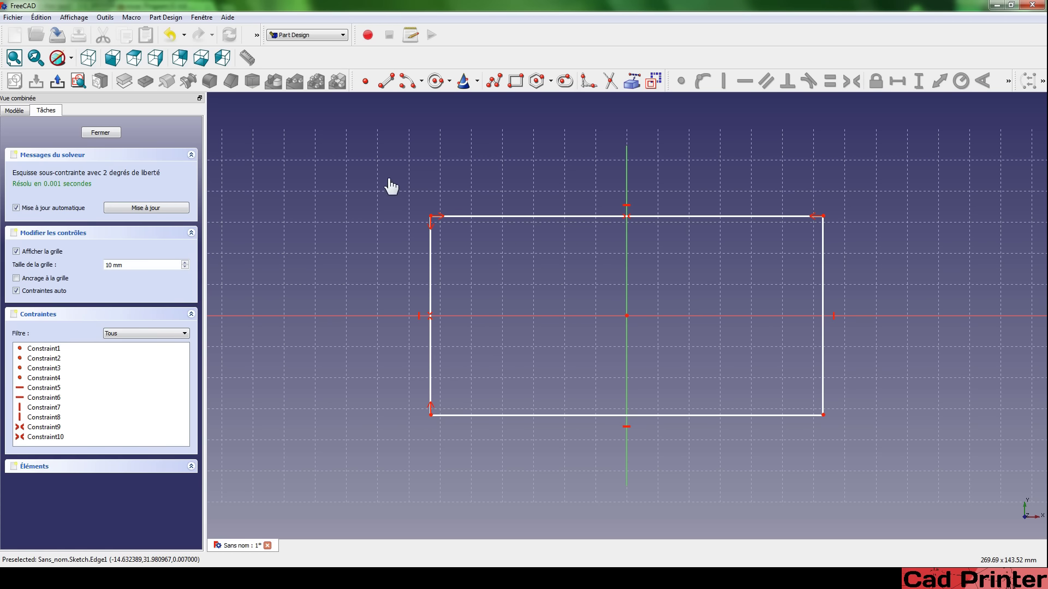
drag(387, 179, 884, 451)
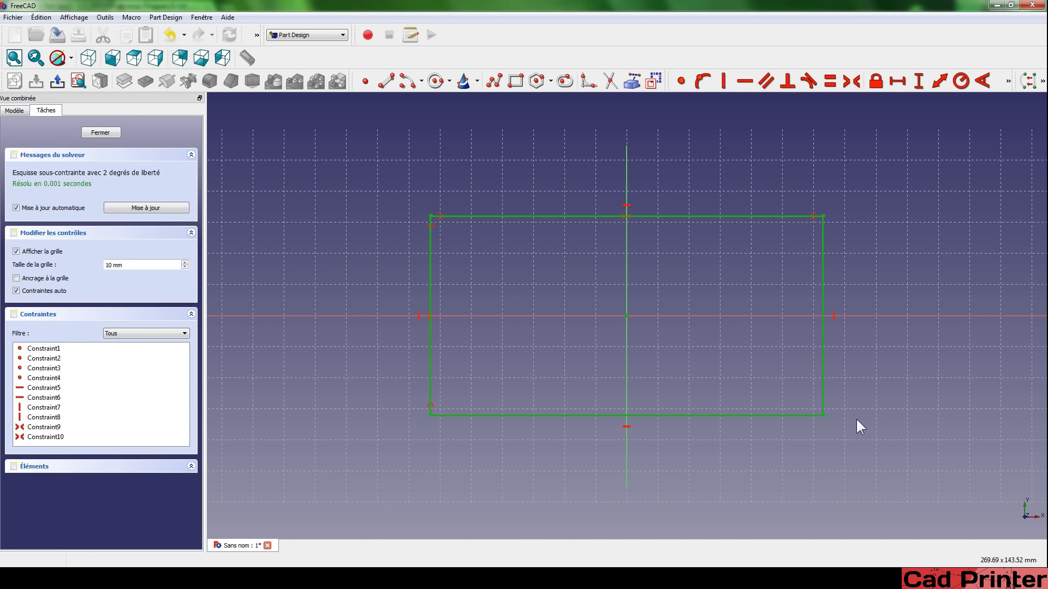
Delete the old rectangle and draw a new one in its place.
key(Delete)
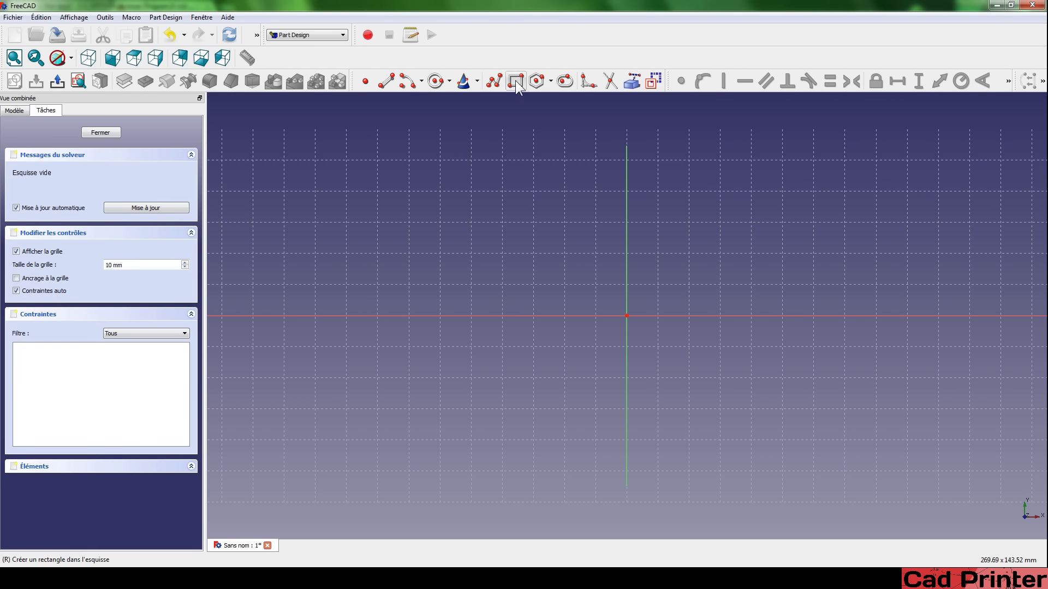
click(515, 80)
click(396, 190)
click(858, 420)
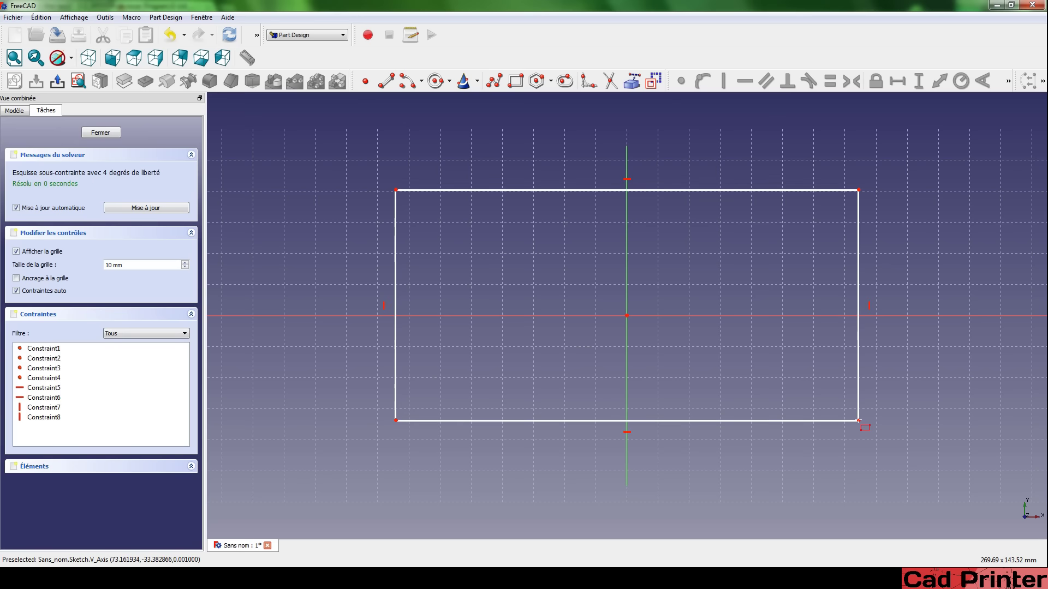
right_click(925, 381)
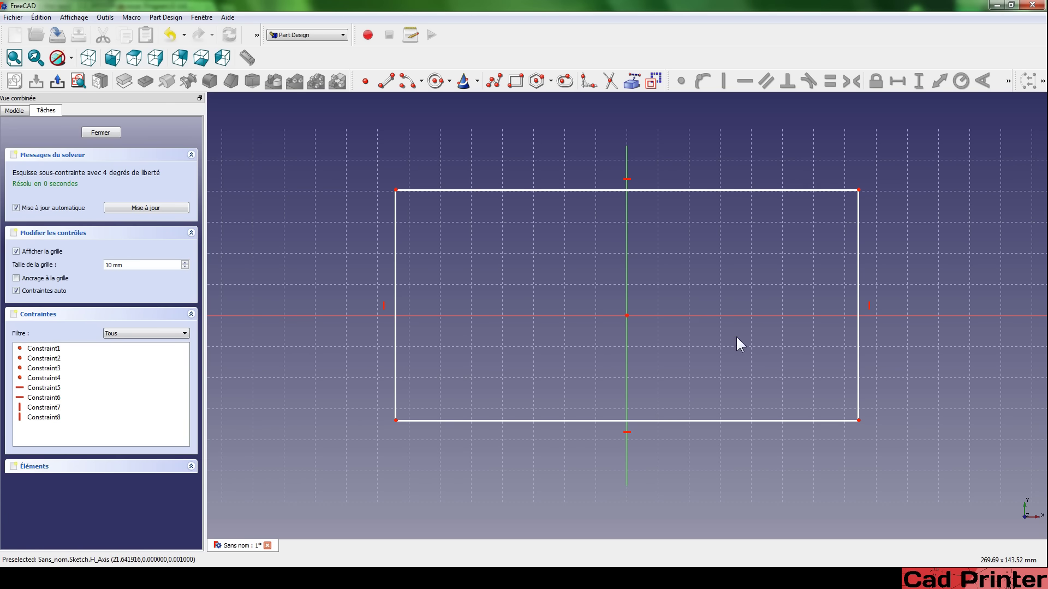
Draw both corner-to-corner diagonals across the new rectangle.
click(387, 83)
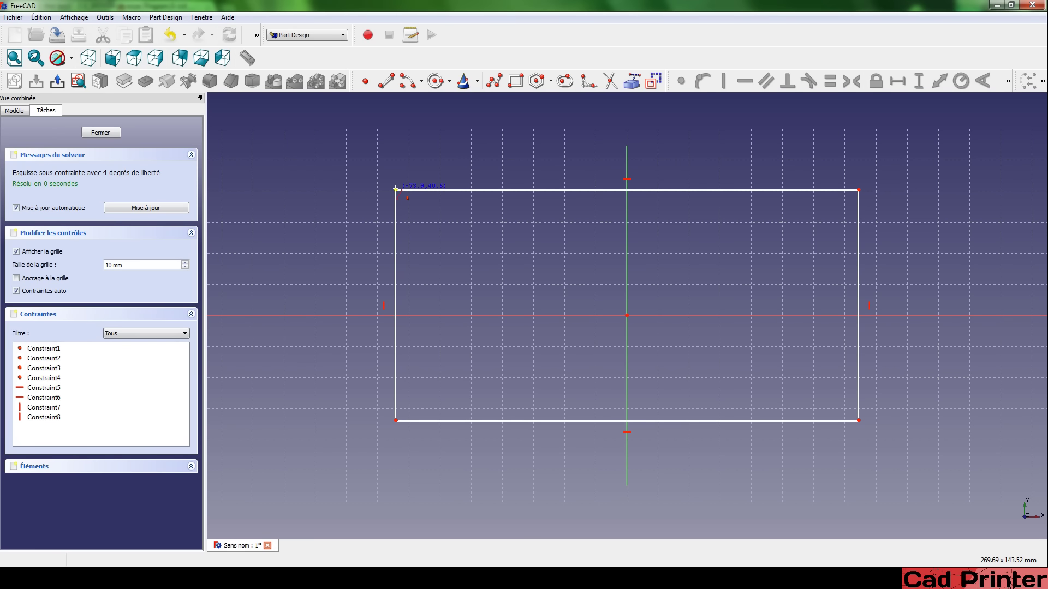
click(396, 190)
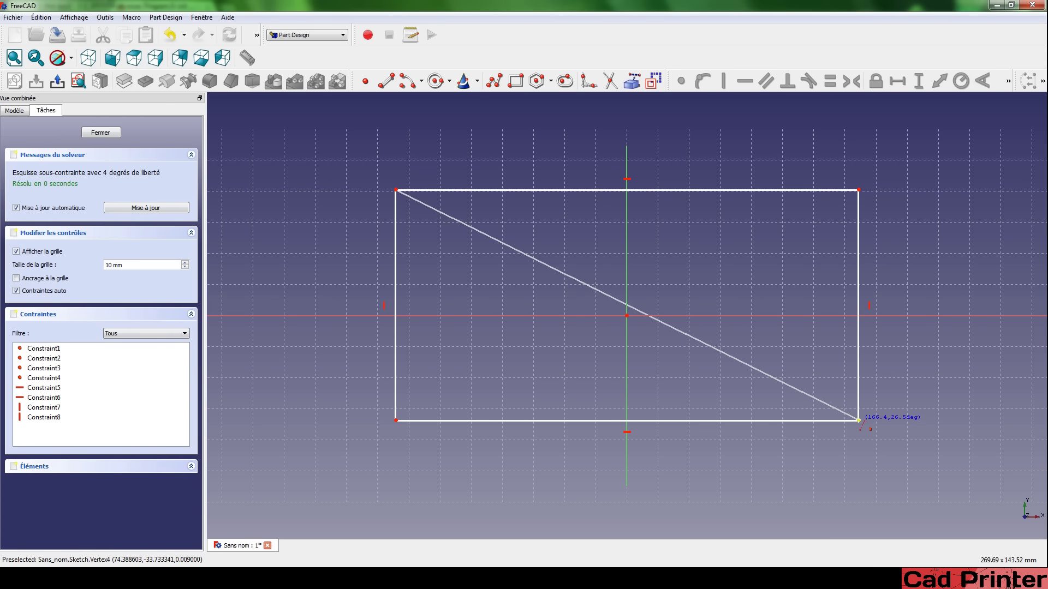
click(858, 420)
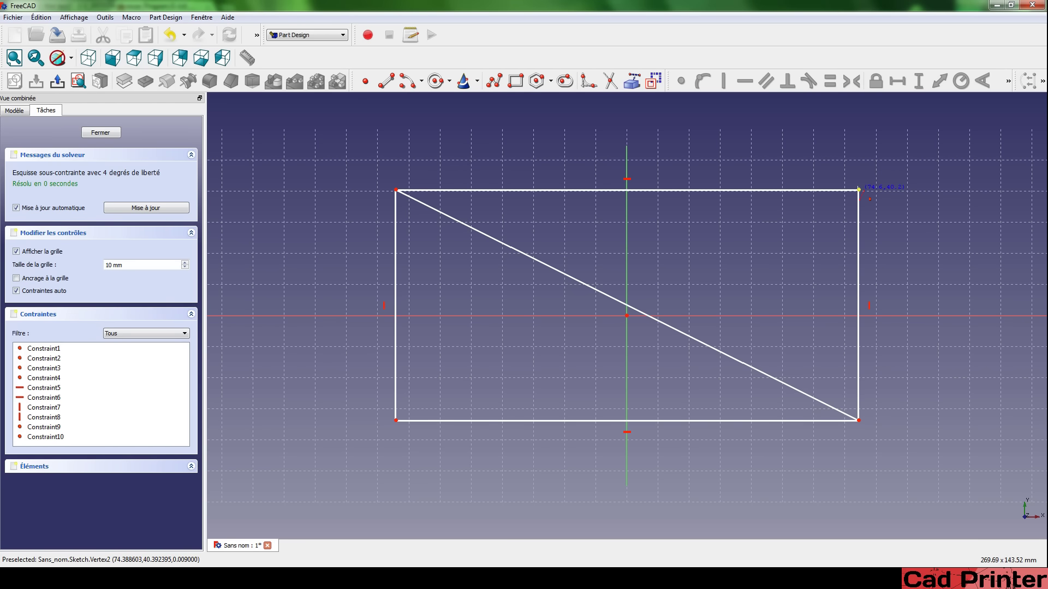
click(858, 190)
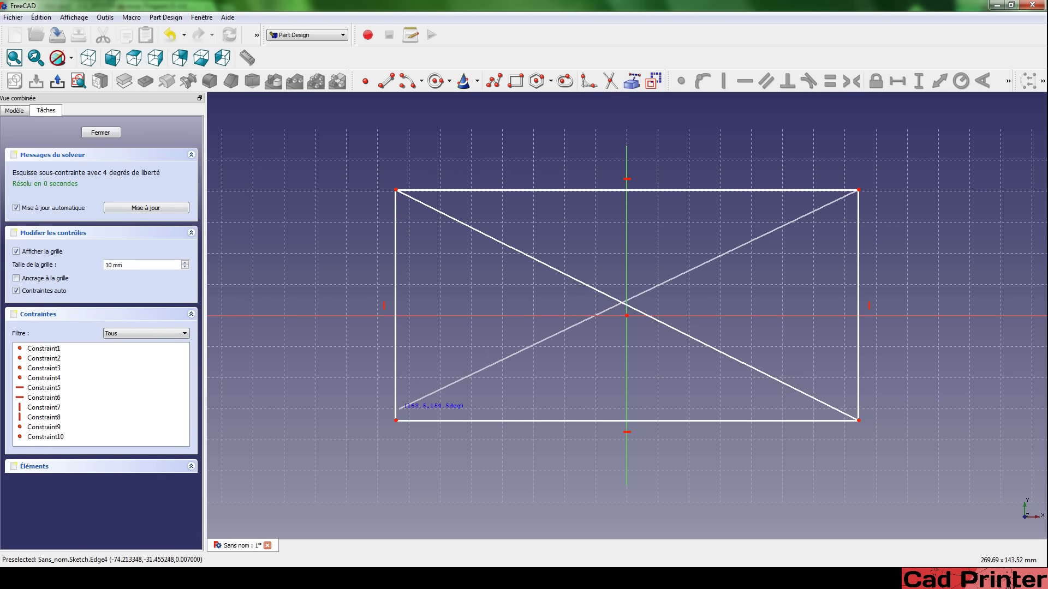
click(396, 420)
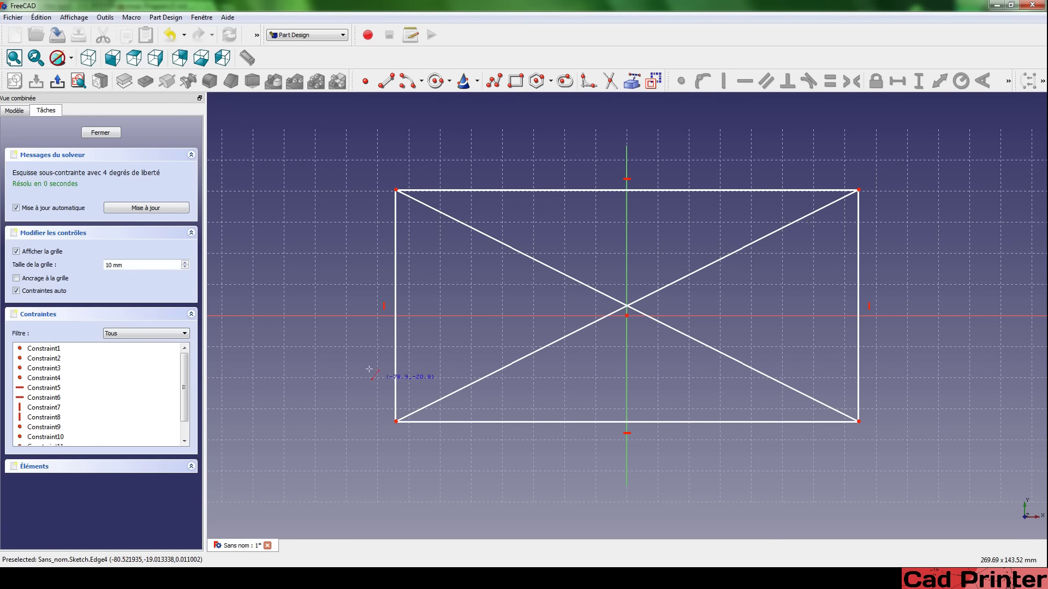
key(Escape)
Close the sketch and attempt a 10 mm pad of it.
click(57, 88)
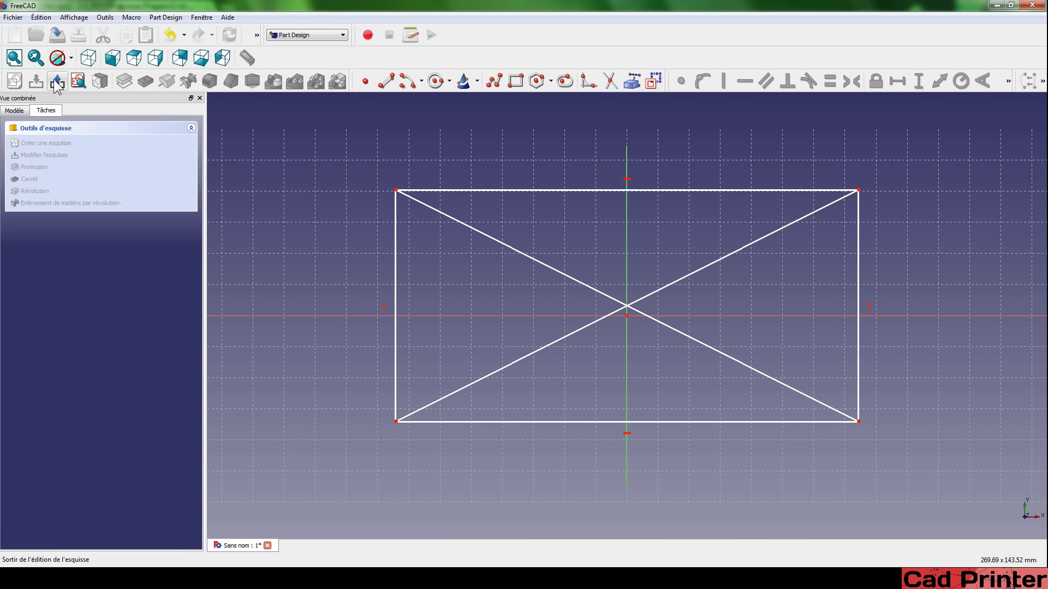
click(15, 110)
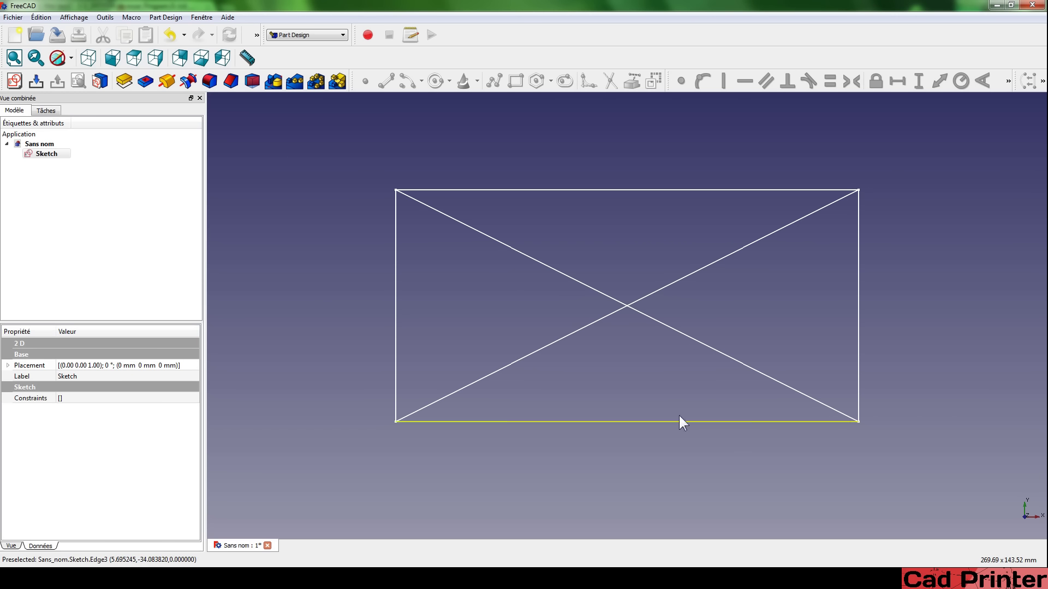
click(124, 81)
click(84, 134)
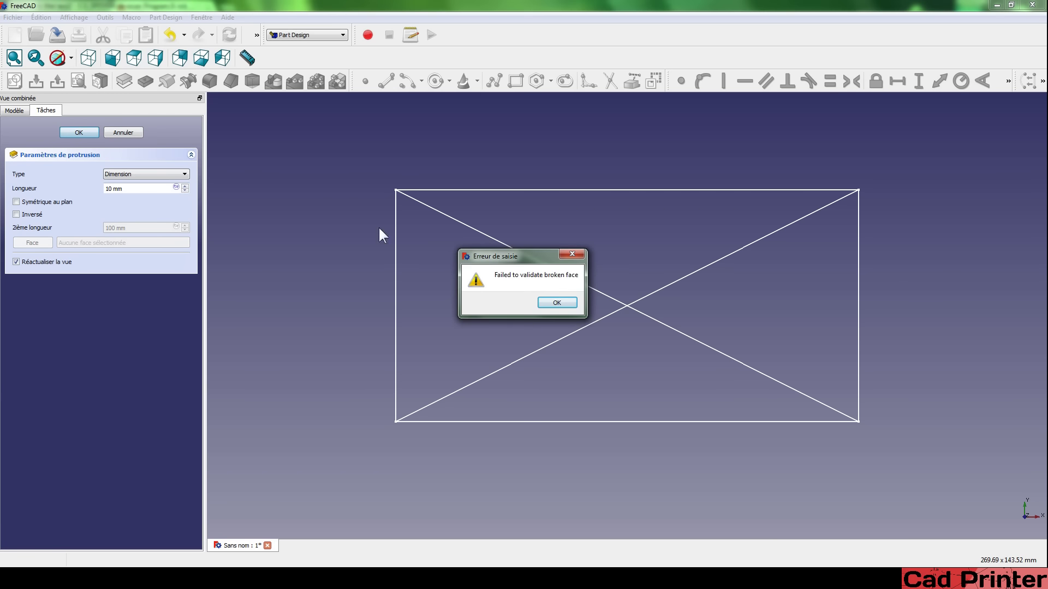
Dismiss the broken-face error, cancel the pad, and reopen the sketch.
click(568, 302)
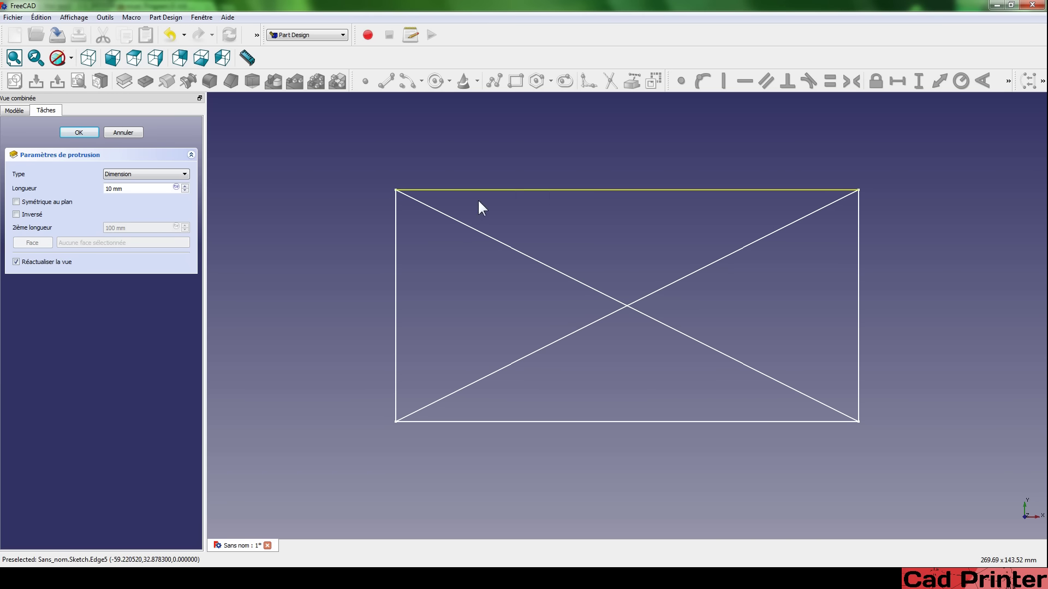
click(121, 133)
double_click(51, 157)
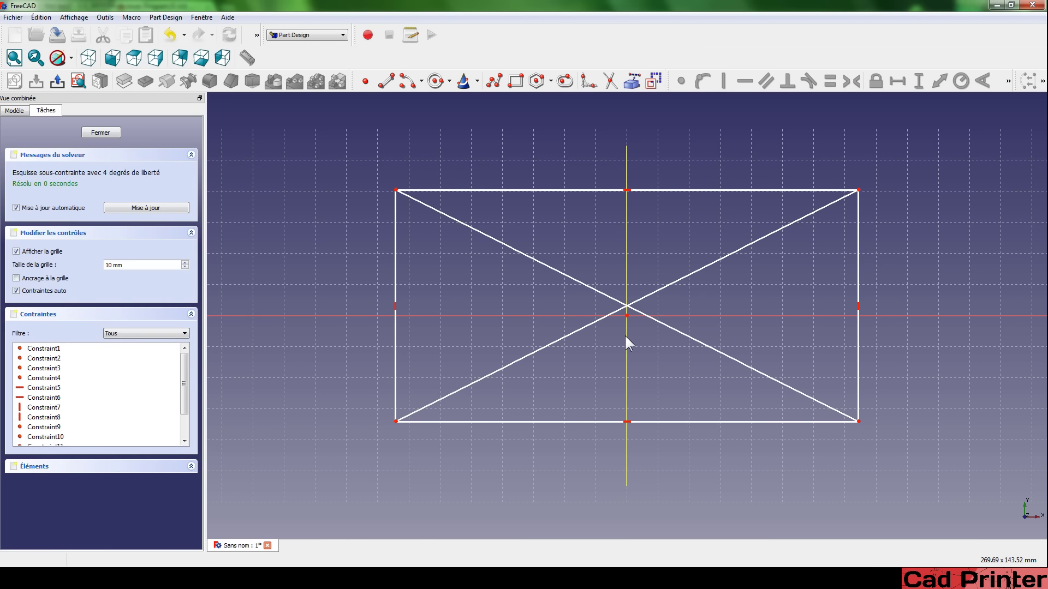
Convert both diagonals to construction geometry and close the sketch.
click(627, 298)
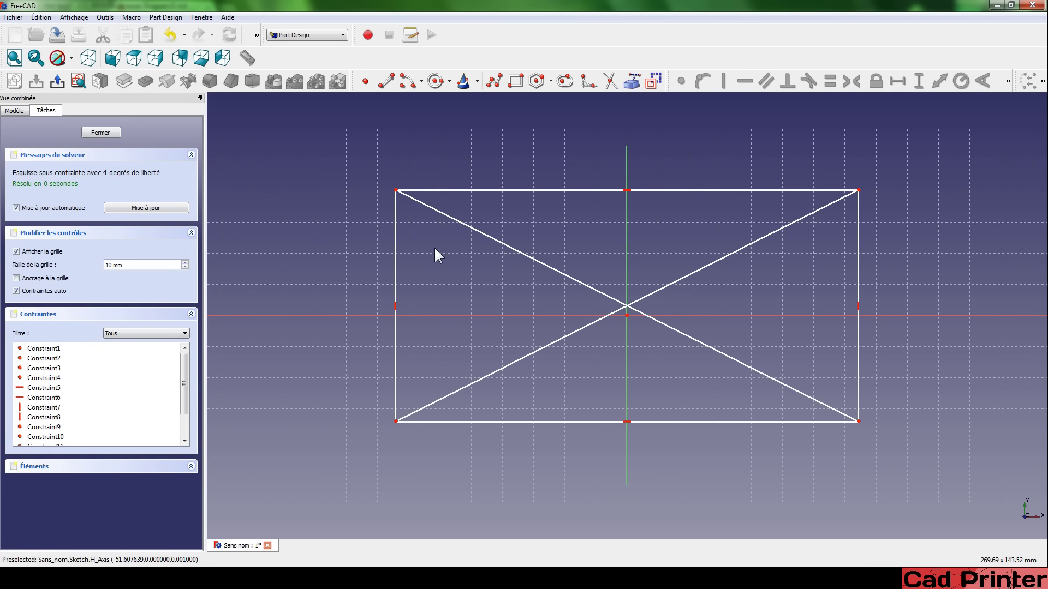
click(514, 248)
click(714, 261)
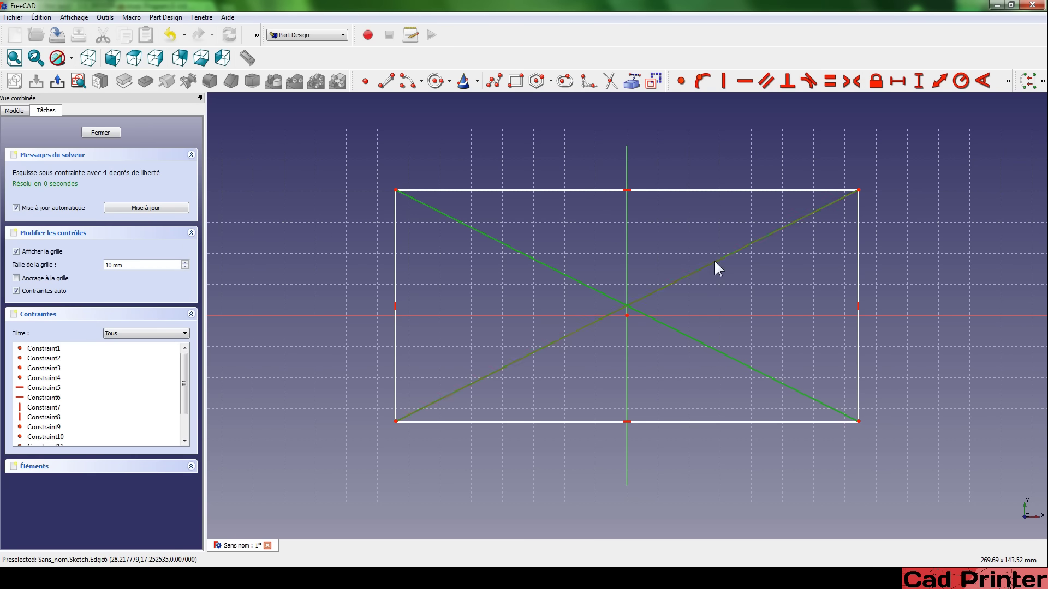
click(654, 80)
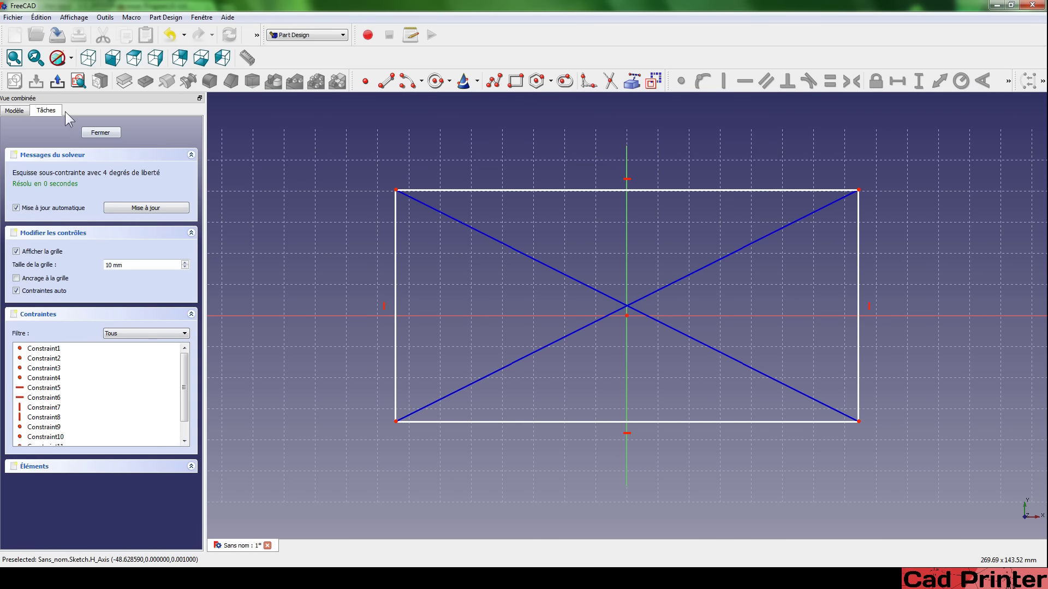
click(50, 82)
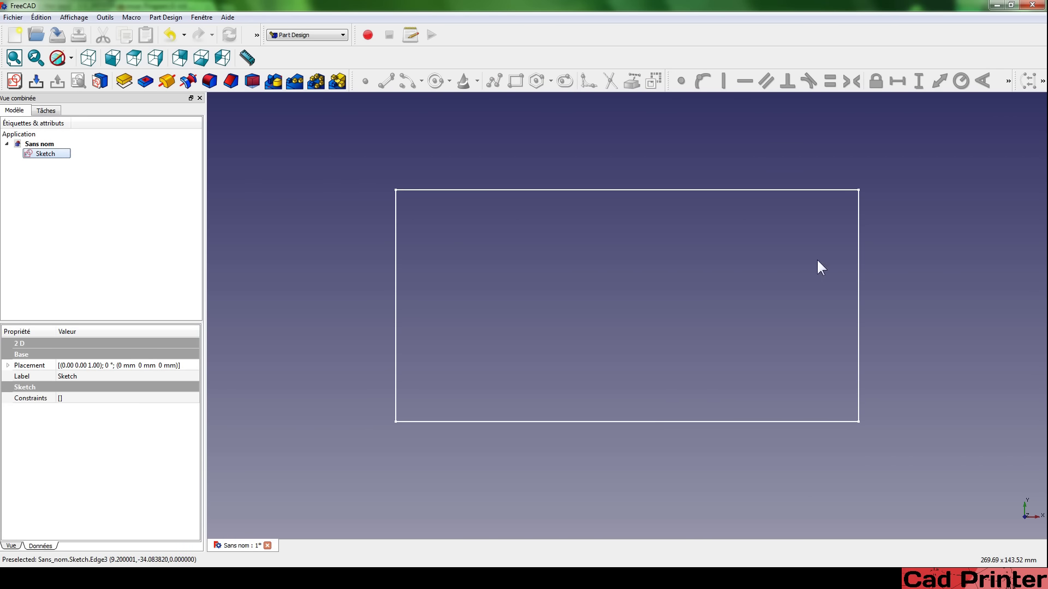
Preview a pad of the rectangle, cancel it, and reopen the sketch.
click(125, 81)
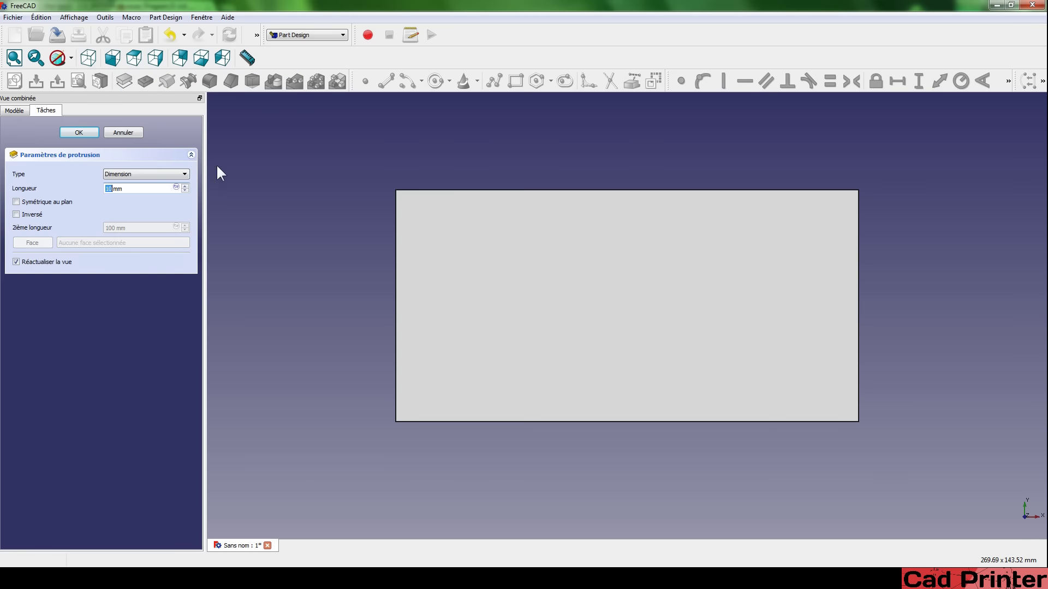
middle_drag(356, 146, 456, 208)
click(128, 132)
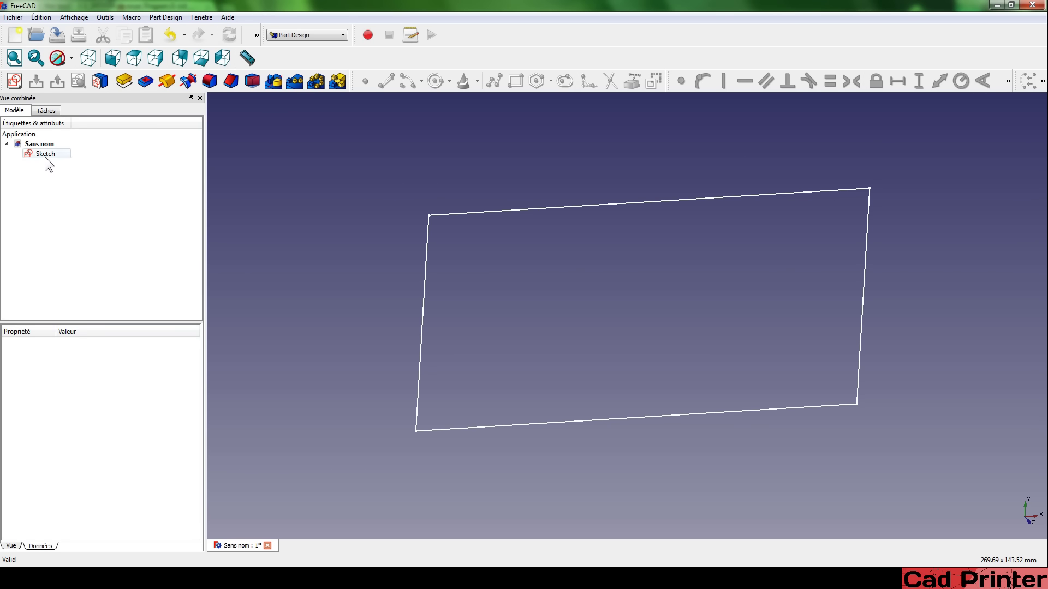
double_click(46, 155)
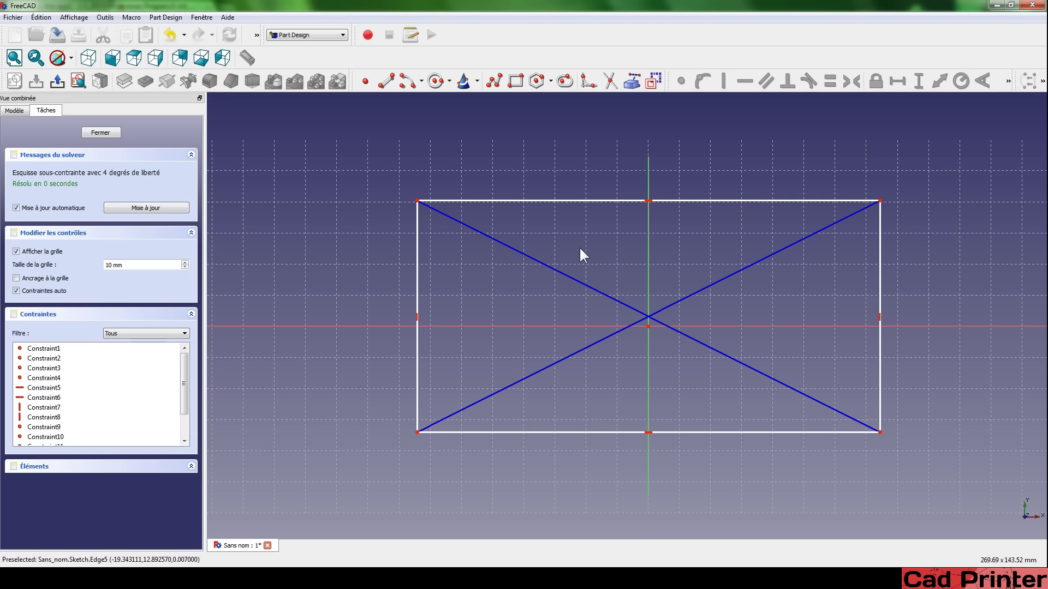
Place a sketch point on one diagonal and constrain it onto the other diagonal too.
drag(586, 201, 427, 135)
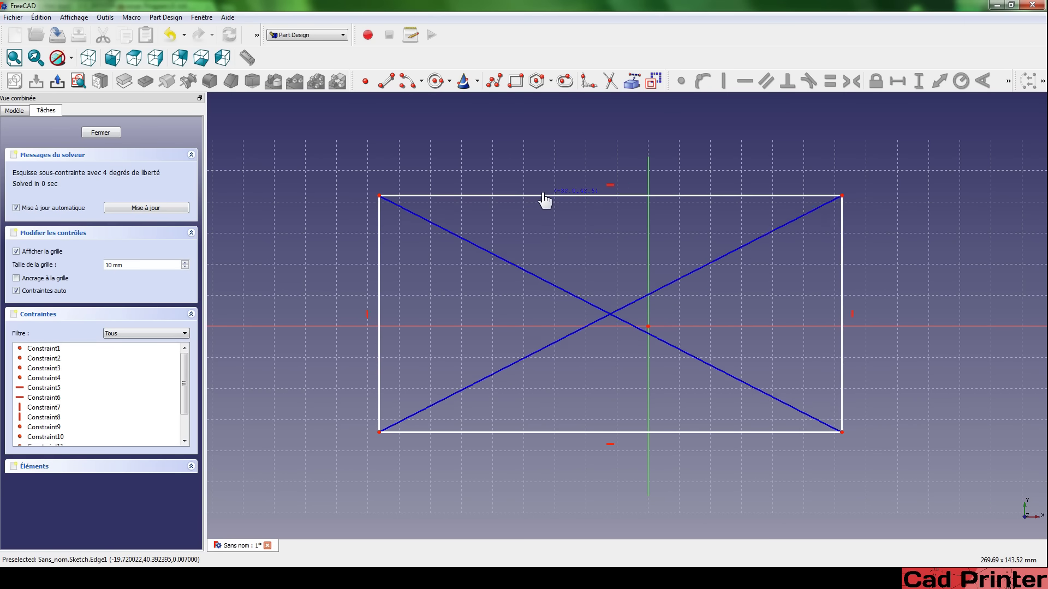
click(365, 82)
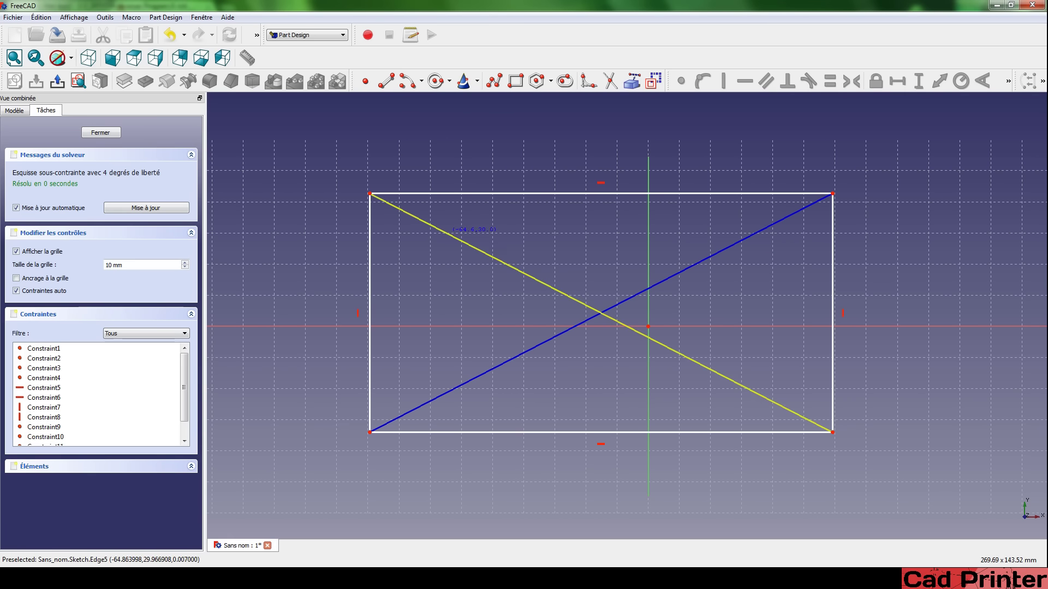
click(446, 233)
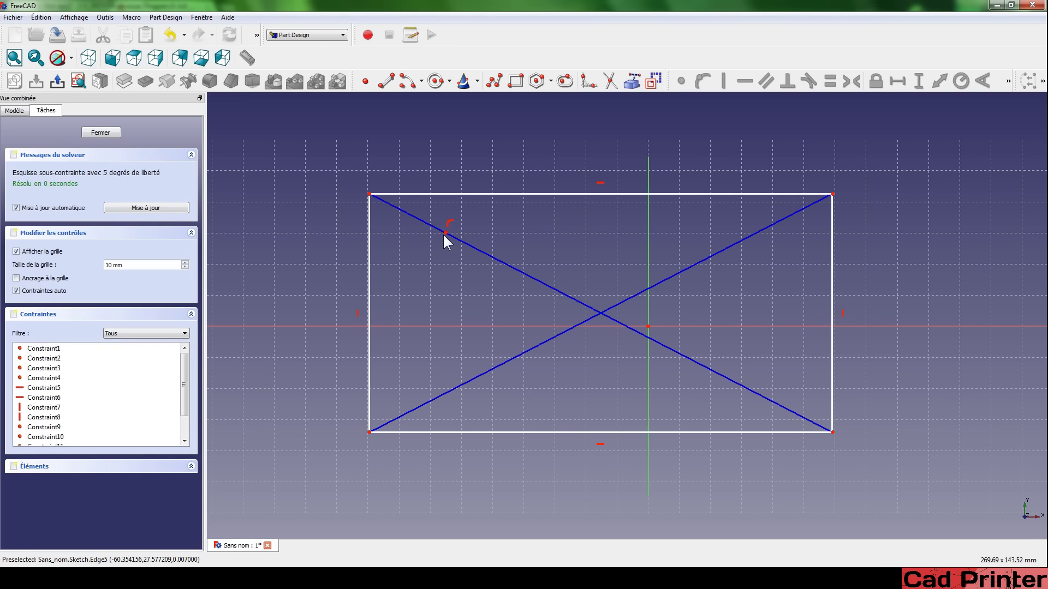
mouse_move(447, 233)
mouse_down()
mouse_move(532, 240)
mouse_move(530, 263)
mouse_up()
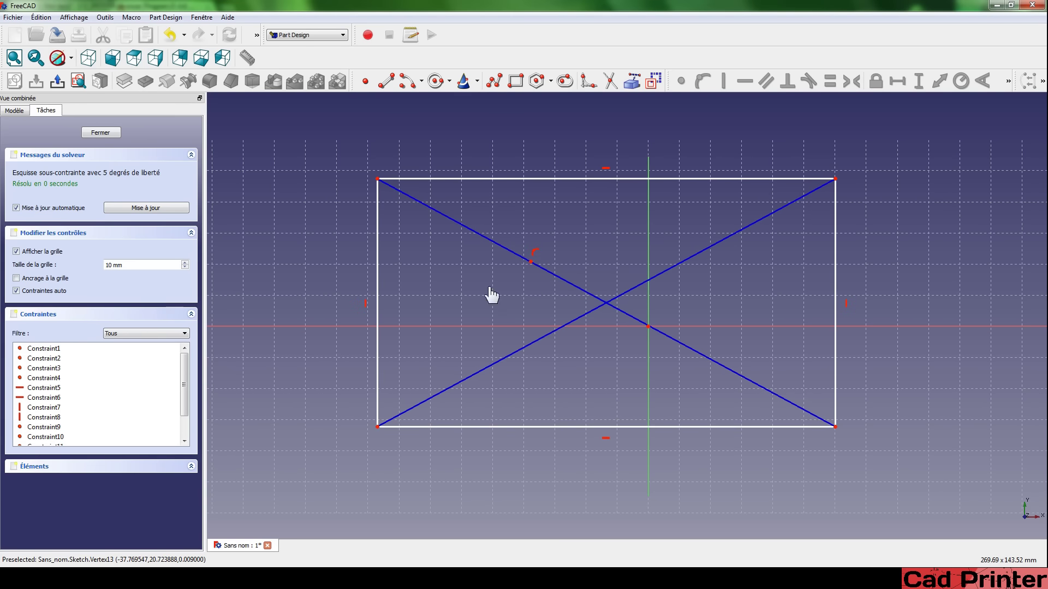
click(531, 263)
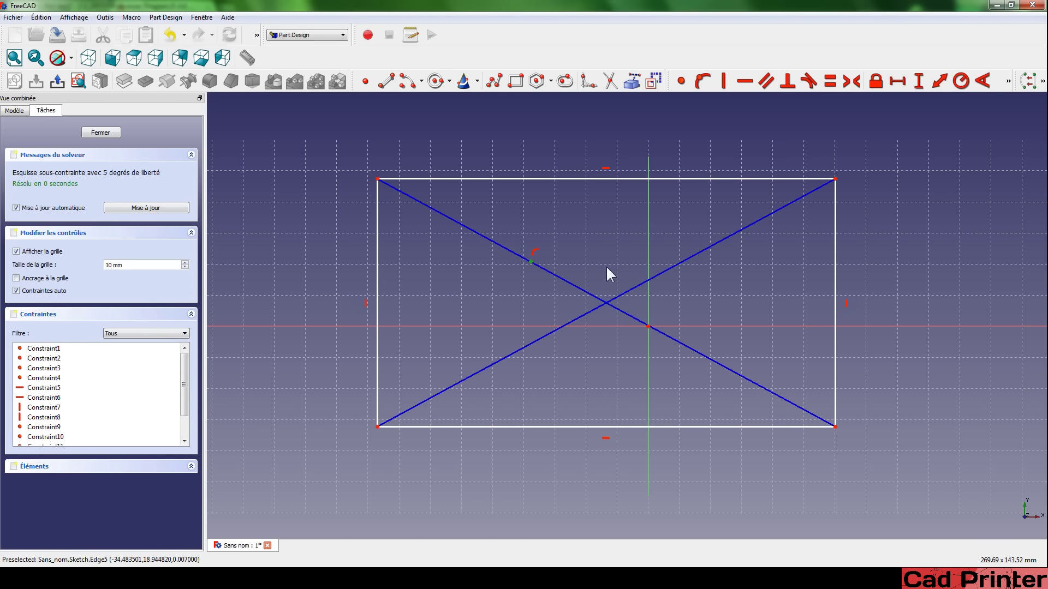
click(682, 262)
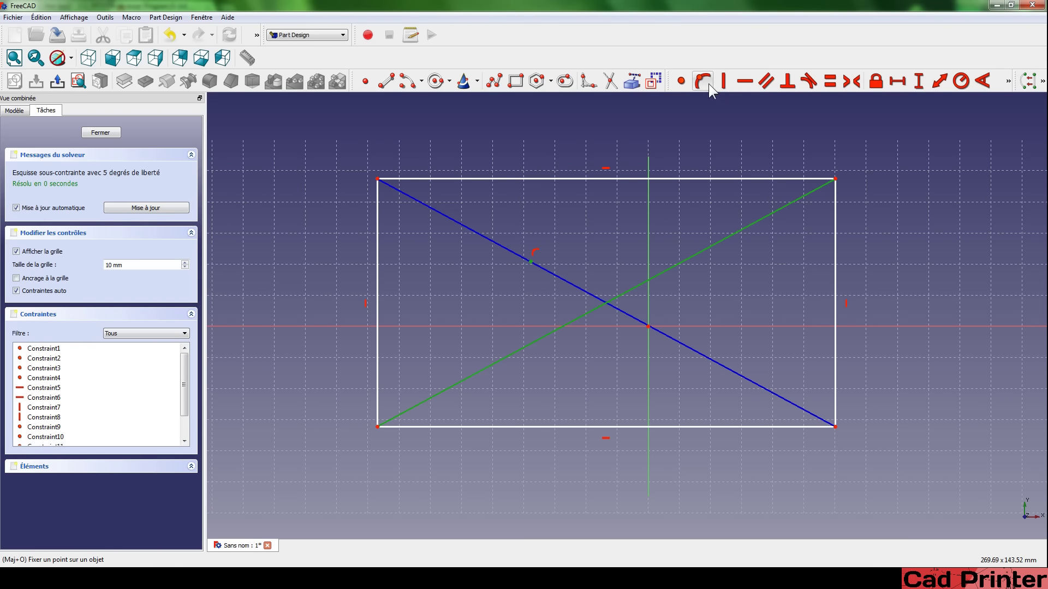
click(704, 82)
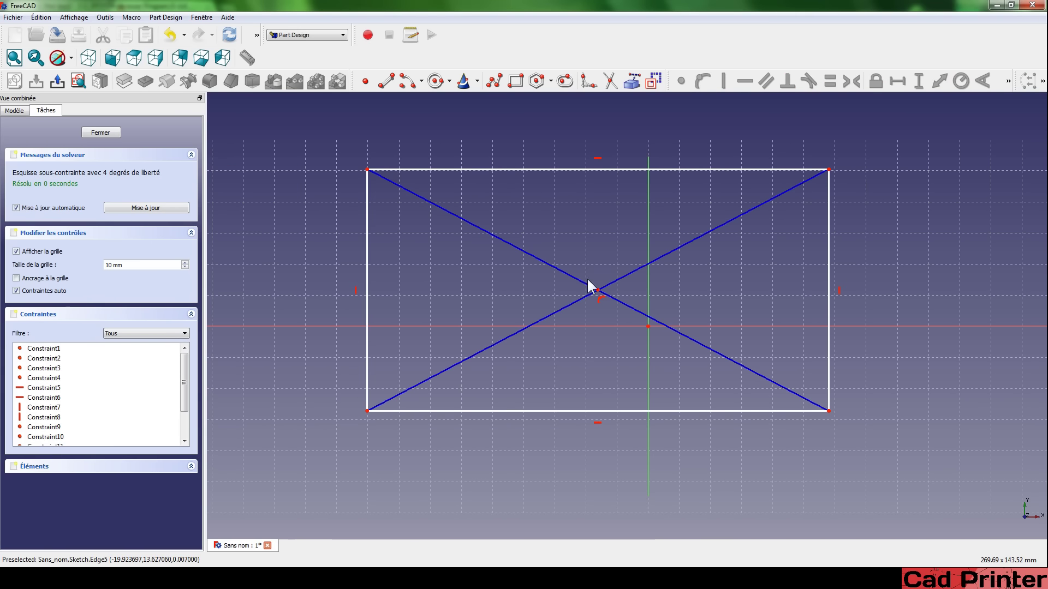
Drag the crossing point and corners to shift the rectangle further left.
drag(598, 289, 565, 303)
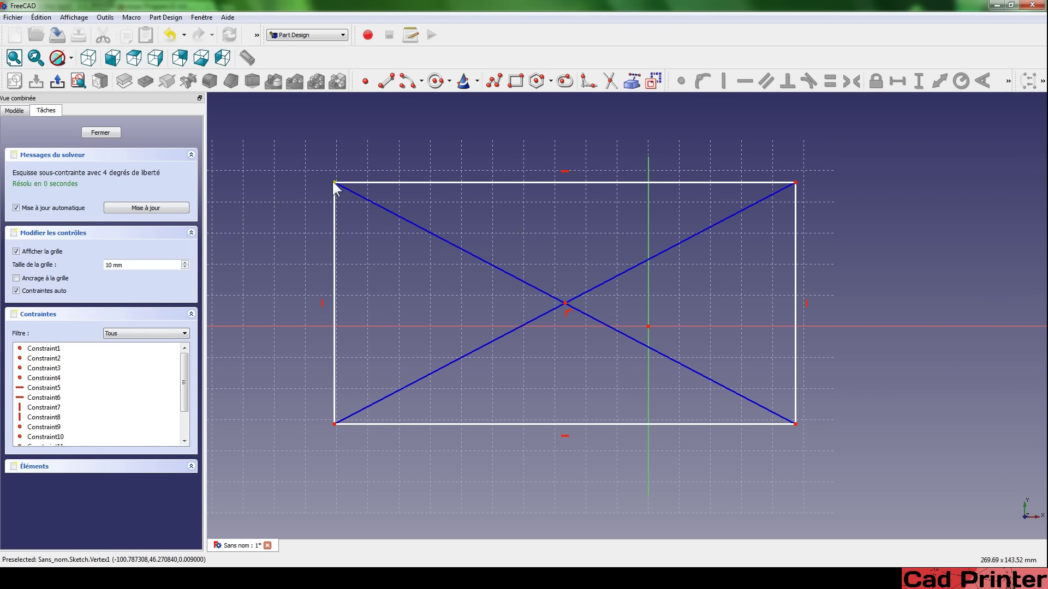
mouse_move(333, 181)
mouse_down()
mouse_move(406, 214)
mouse_move(417, 170)
mouse_up()
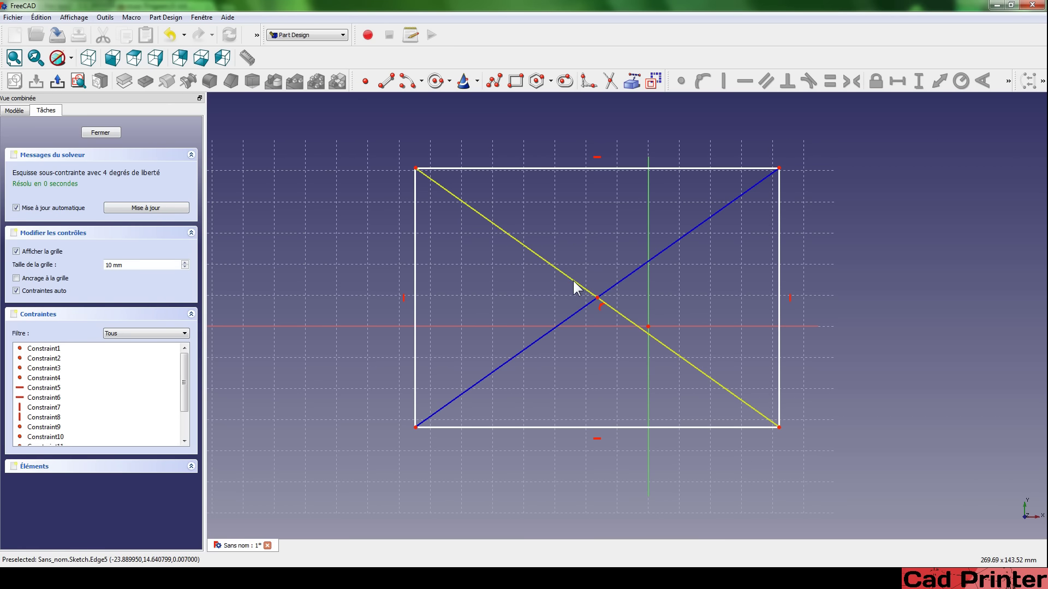
click(598, 298)
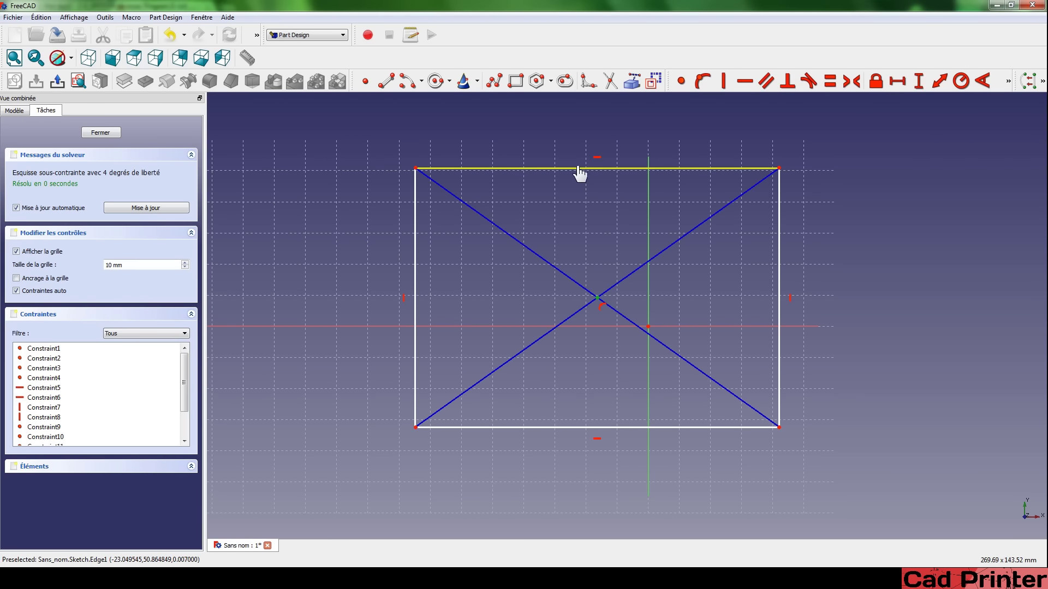
drag(579, 168, 510, 179)
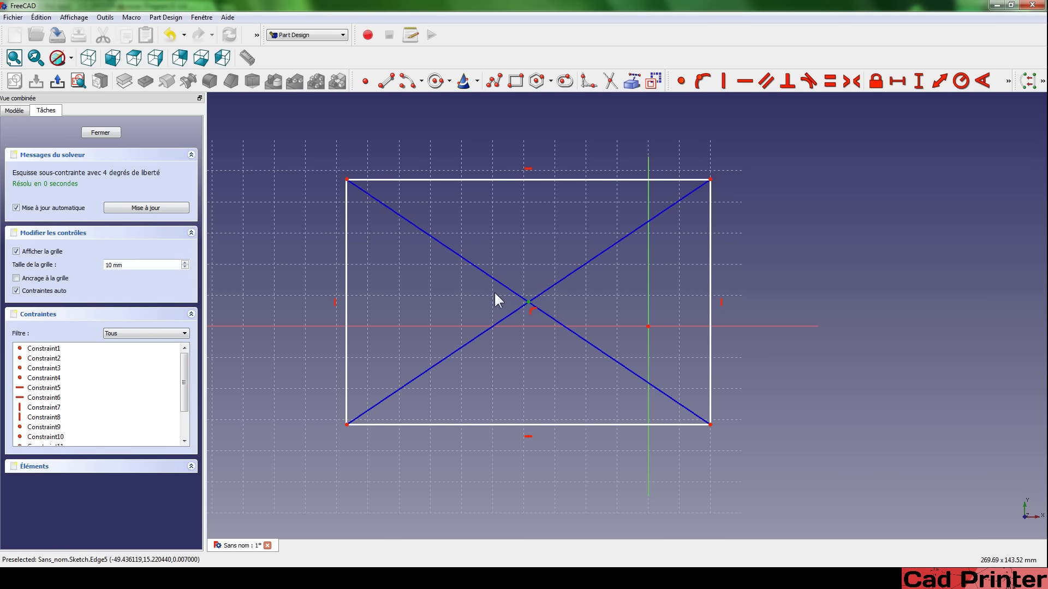
Add two 40 mm horizontal distances between the diagonals' crossing point and the origin.
click(530, 301)
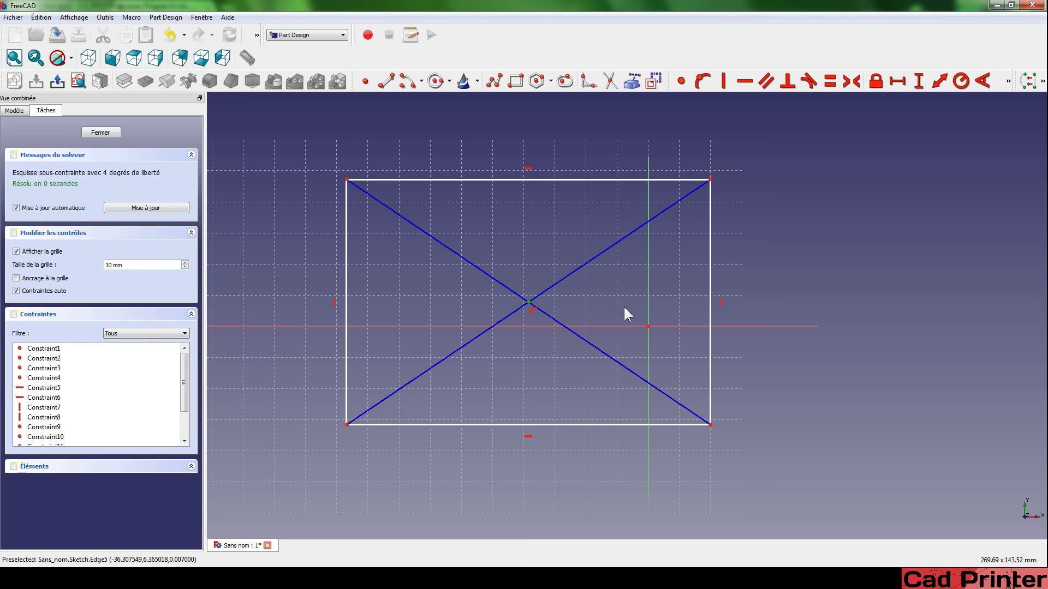
click(648, 326)
click(896, 82)
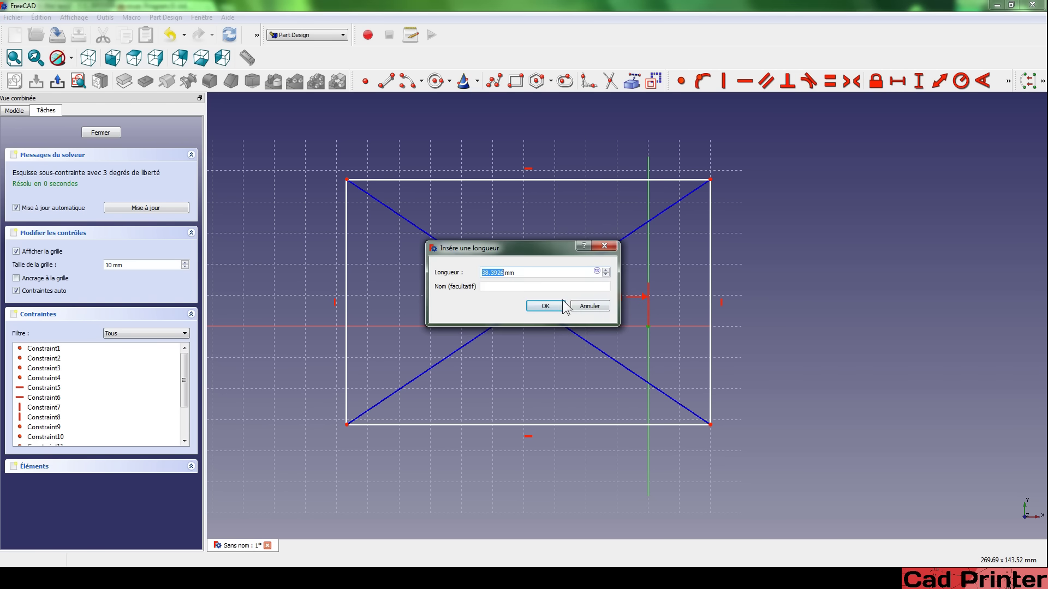
text(40)
key(Return)
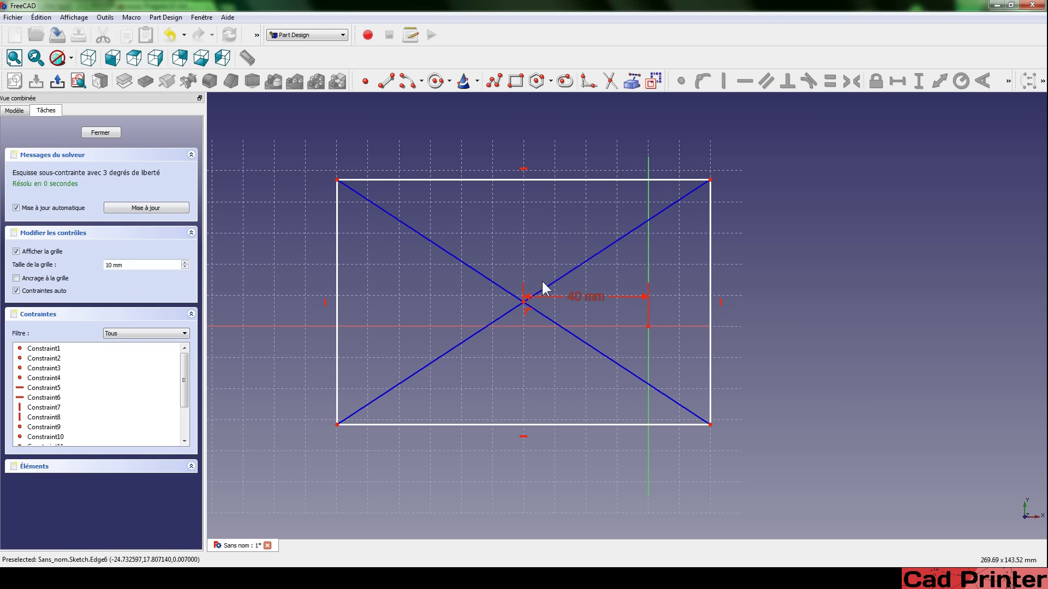
click(524, 301)
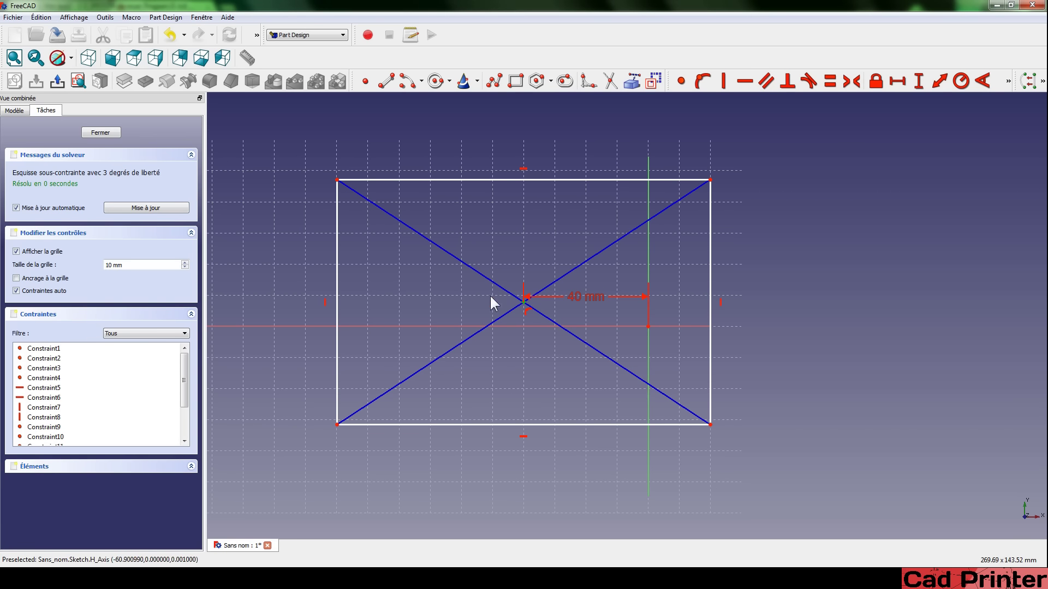
click(648, 326)
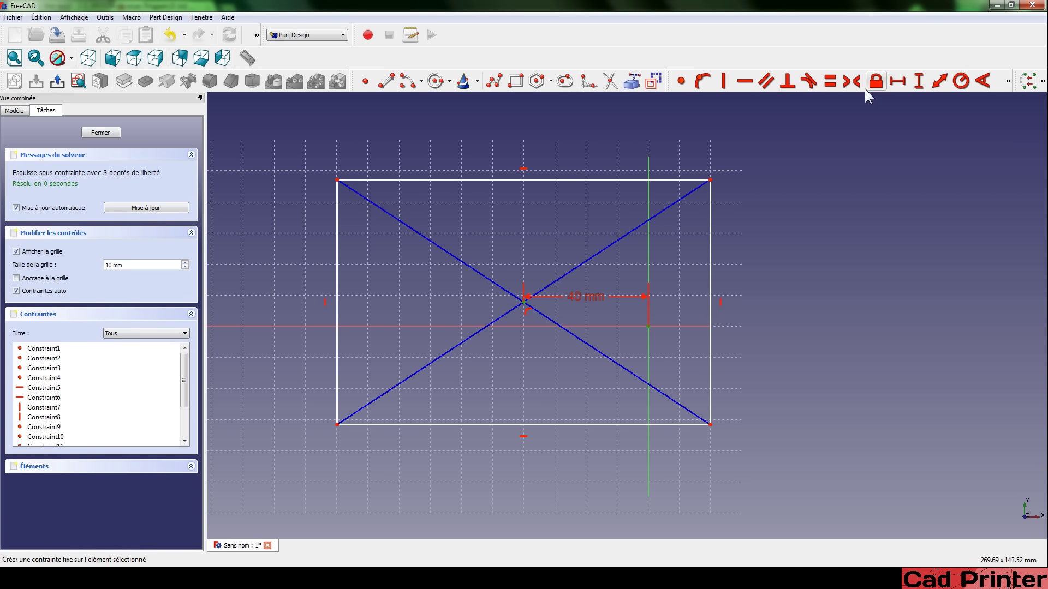
click(906, 81)
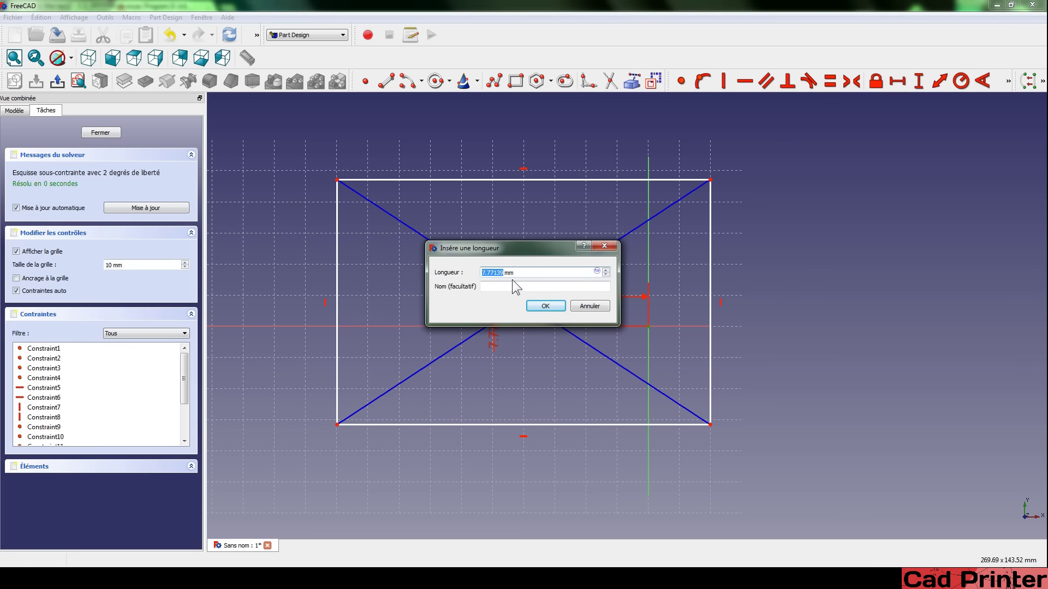
text(40)
key(Return)
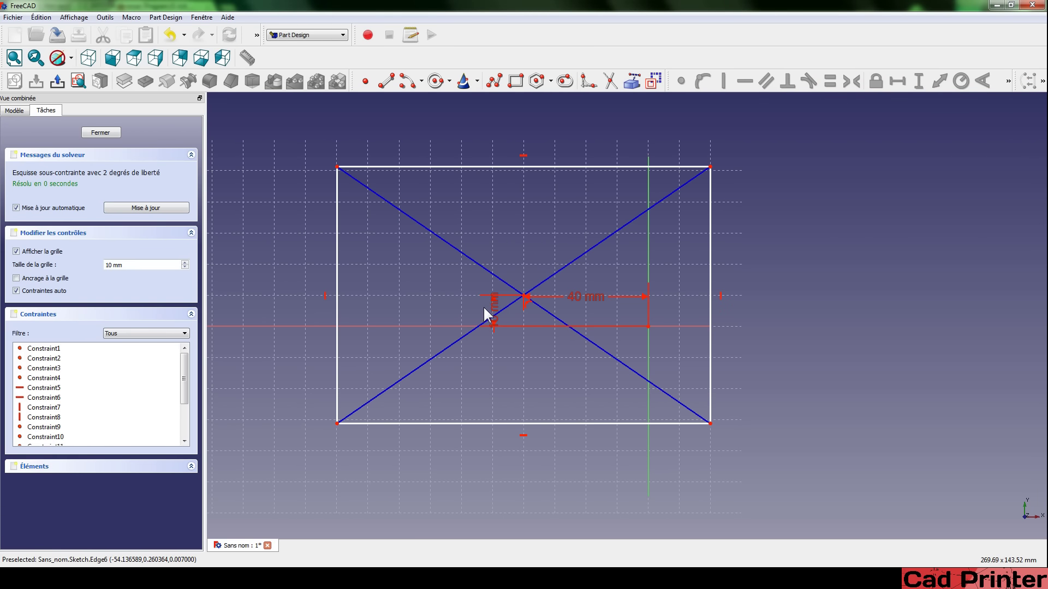
Delete the vertical 10 mm dimension and the 40 mm distance dimension.
drag(495, 309, 407, 271)
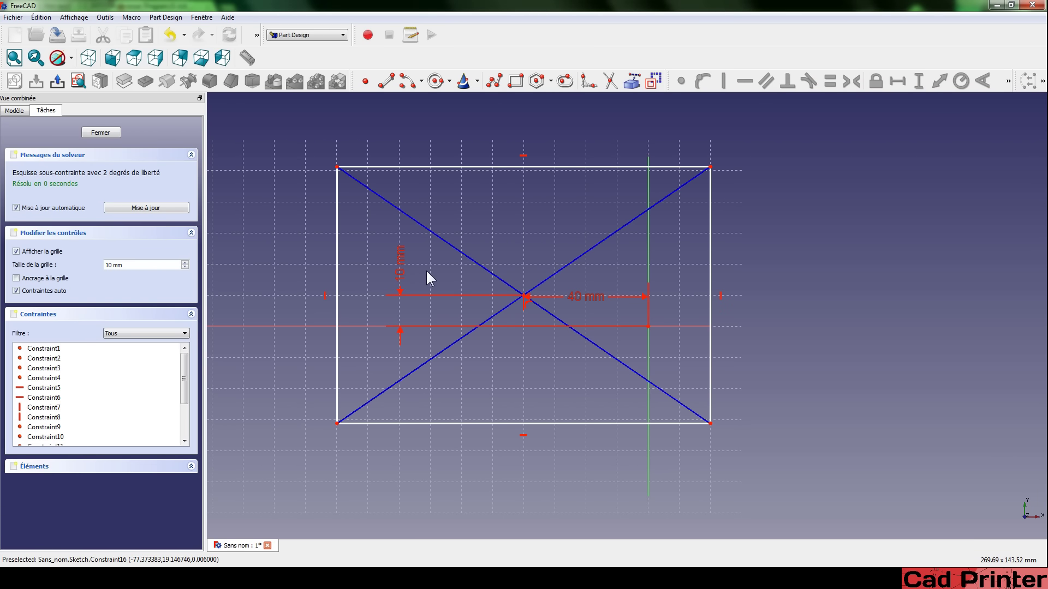
click(402, 260)
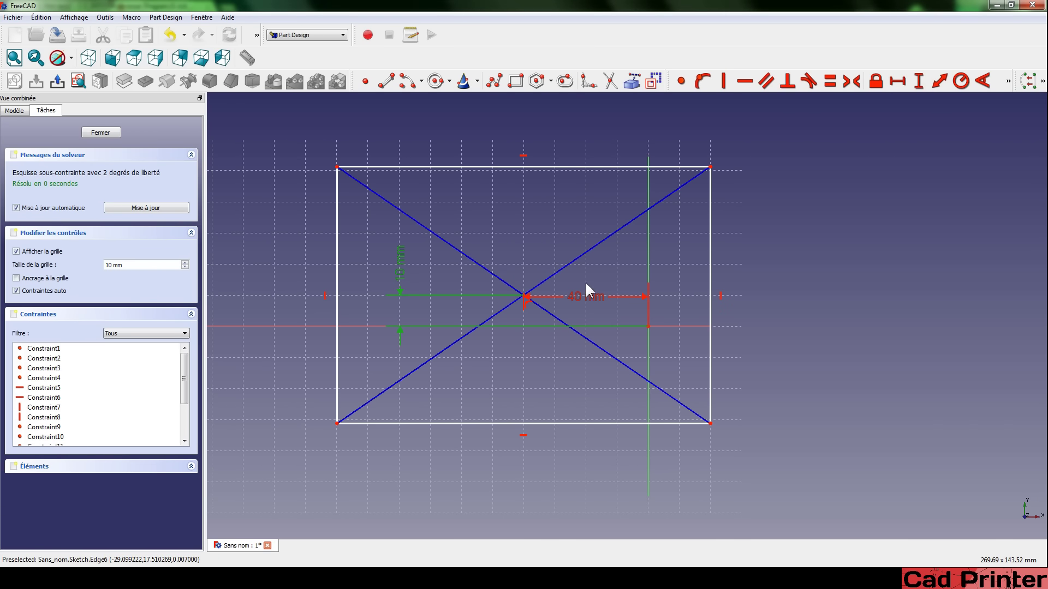
key(Delete)
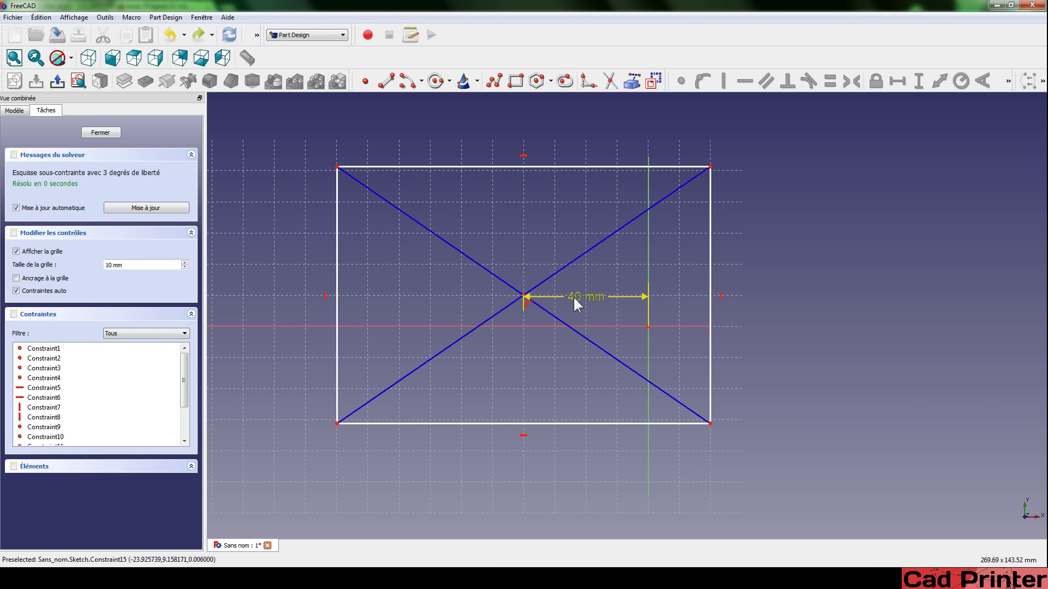
click(572, 296)
key(Delete)
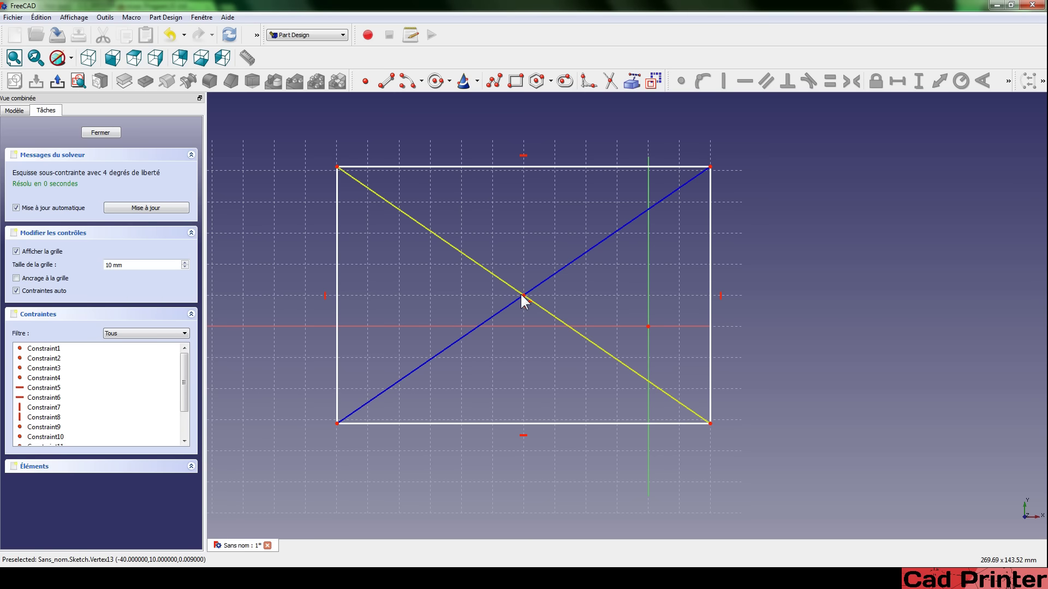
Make the diagonals' crossing point coincide with the sketch origin, then adjust the rectangle.
click(522, 295)
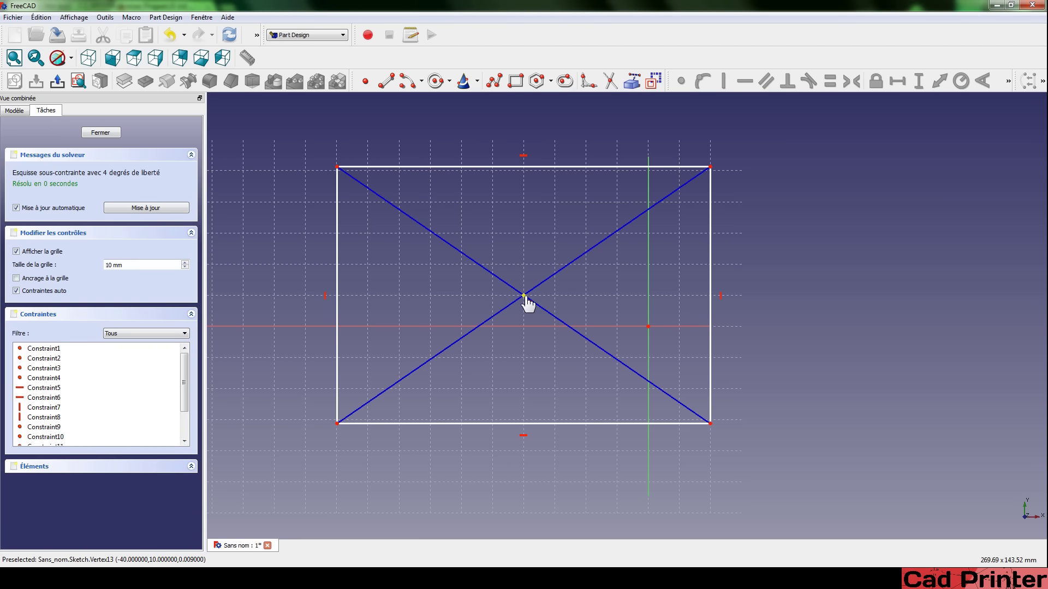
click(647, 327)
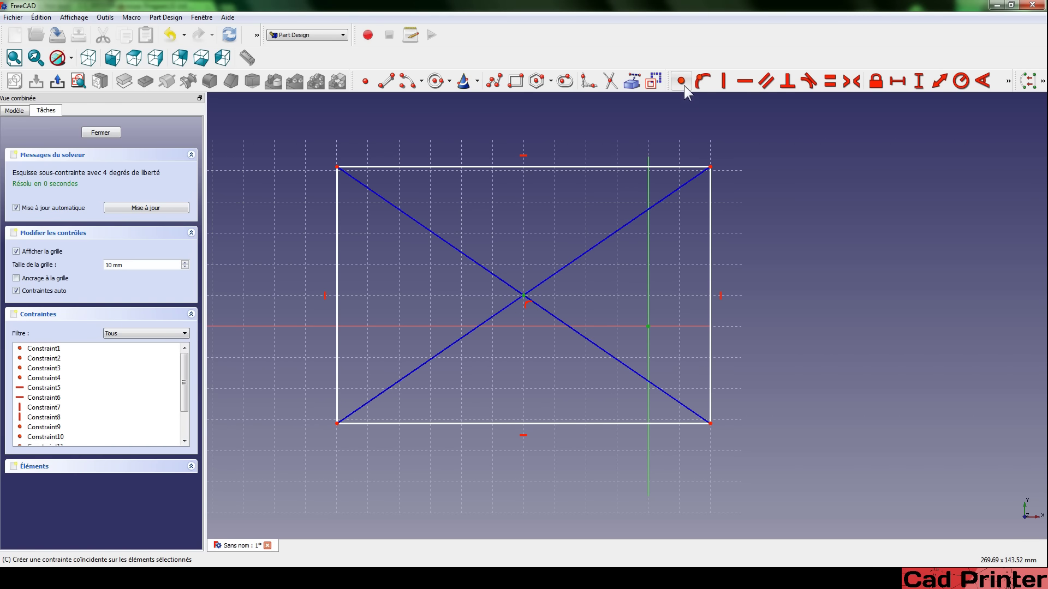
click(683, 84)
middle_drag(772, 304, 691, 304)
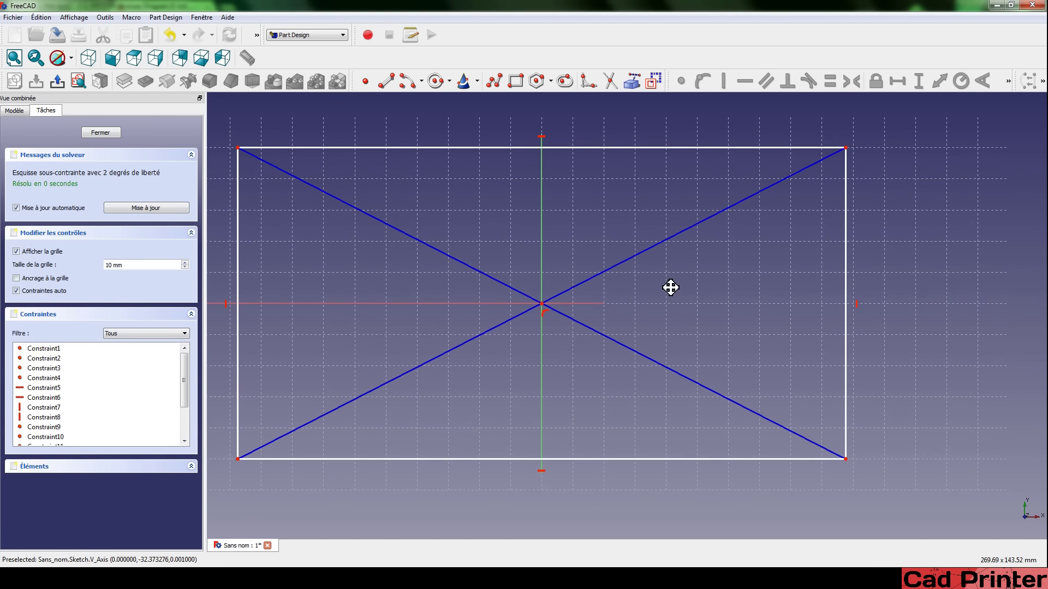
scroll(677, 295, down, 1)
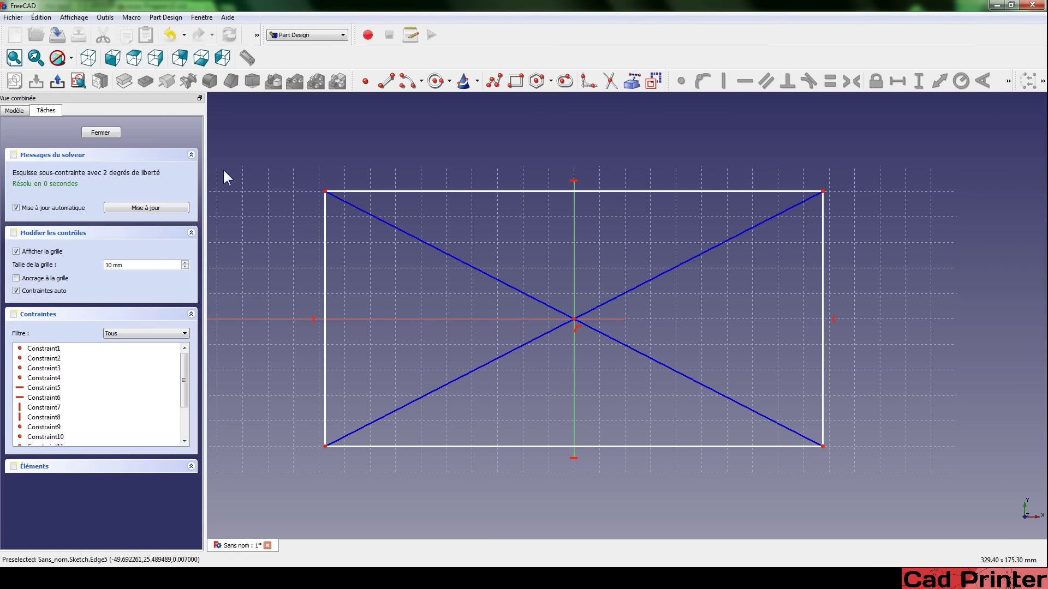
mouse_move(325, 192)
mouse_down()
mouse_move(377, 164)
mouse_move(339, 192)
mouse_up()
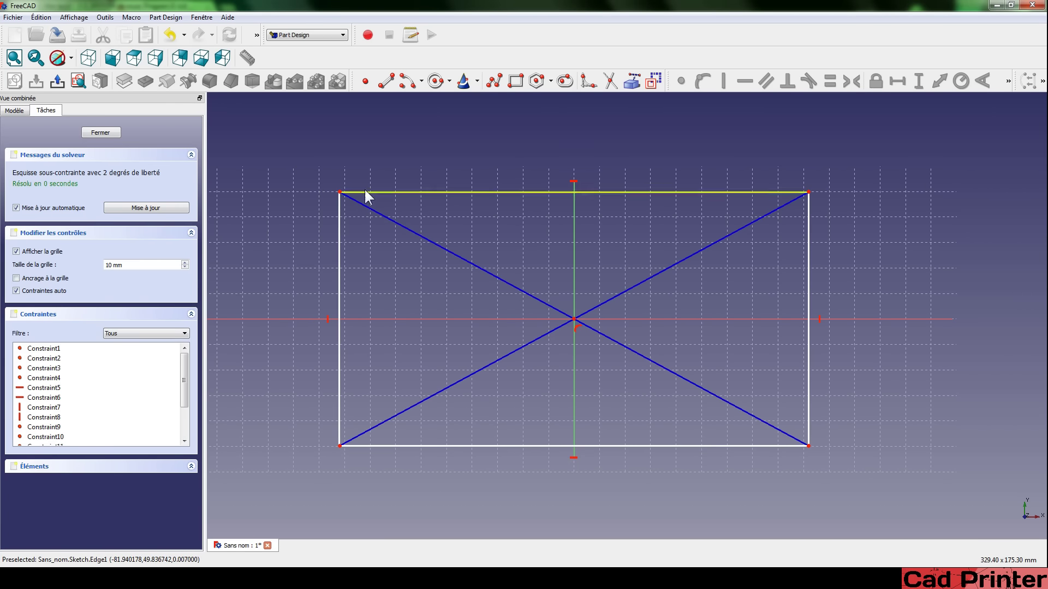
Constrain the top edge to 200 mm wide and the left edge to 100 mm tall.
click(439, 191)
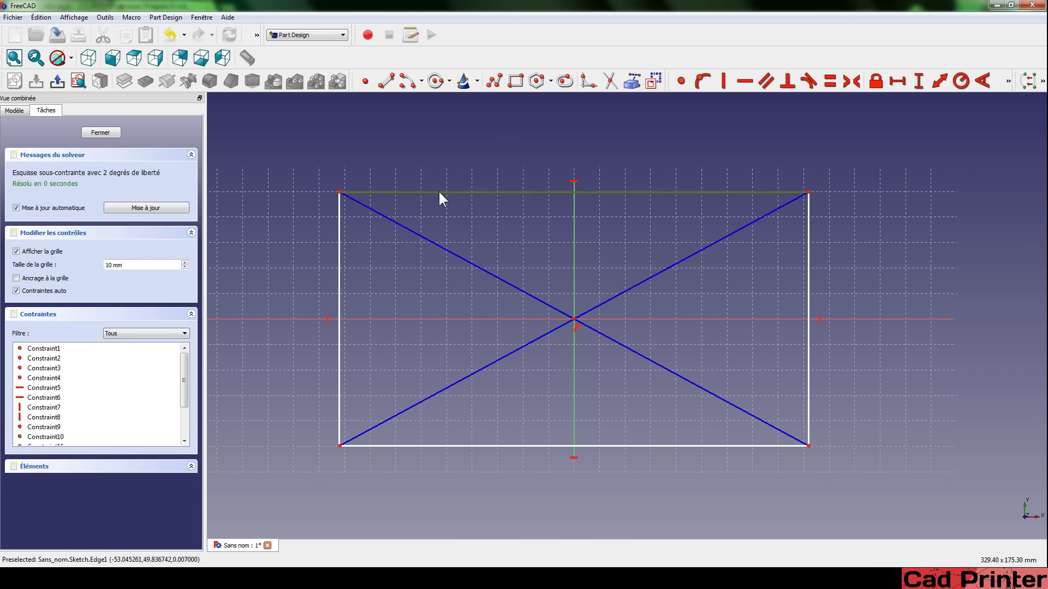
click(900, 83)
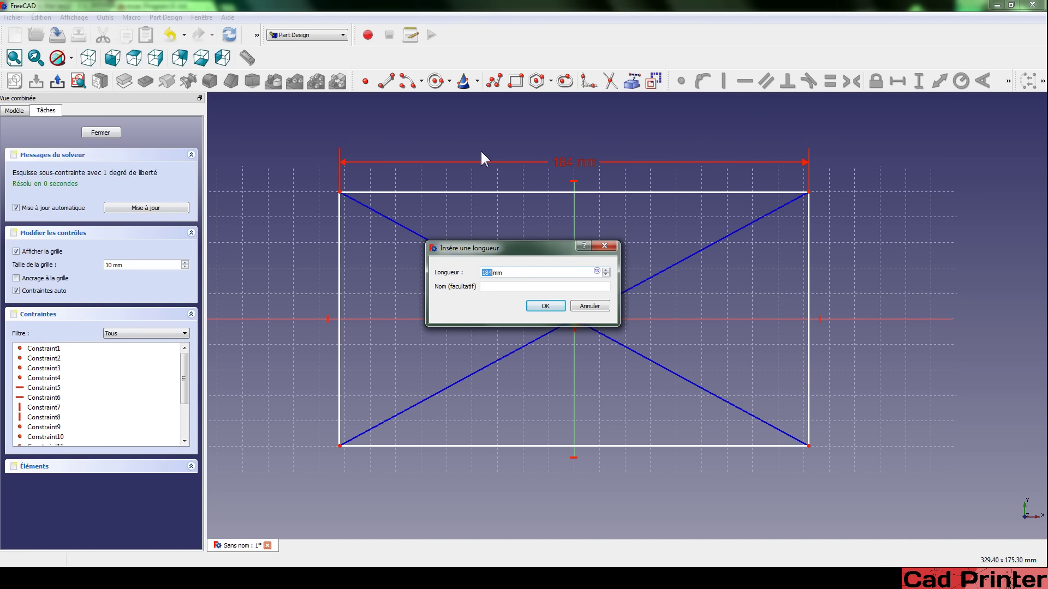
text(200)
key(Return)
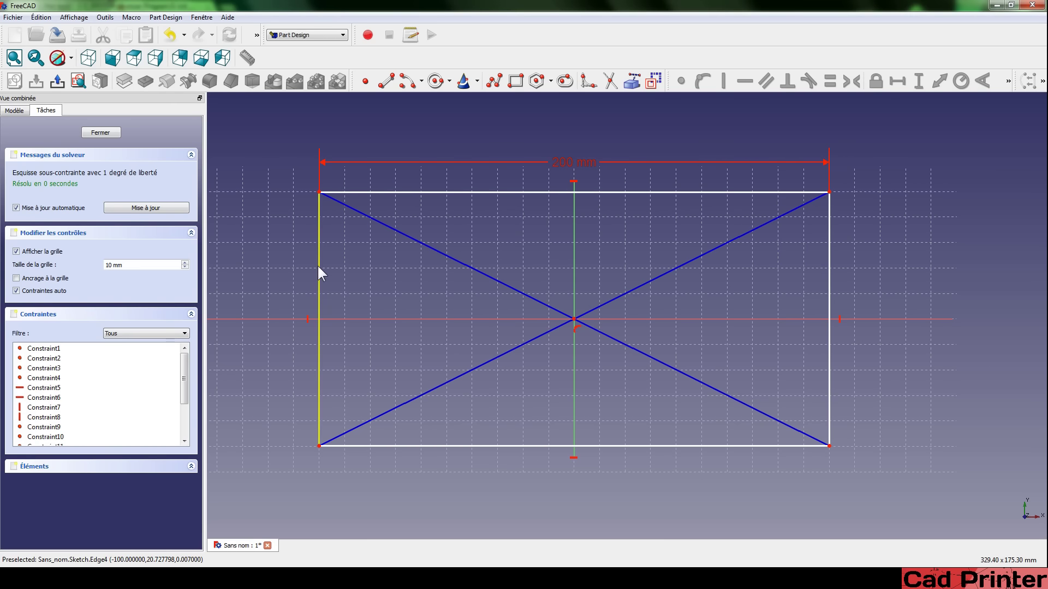
click(318, 264)
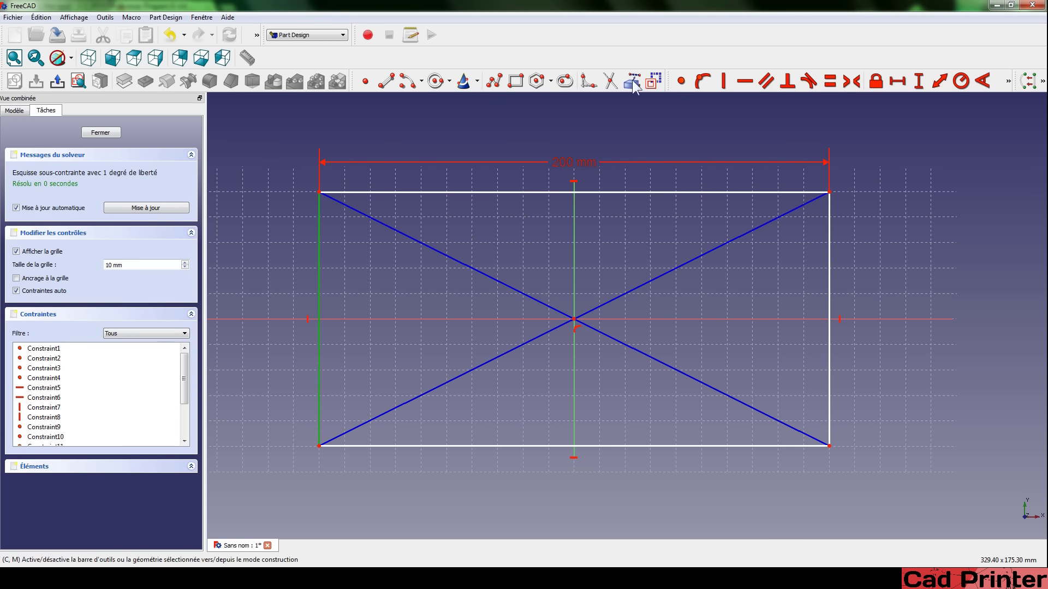
click(921, 83)
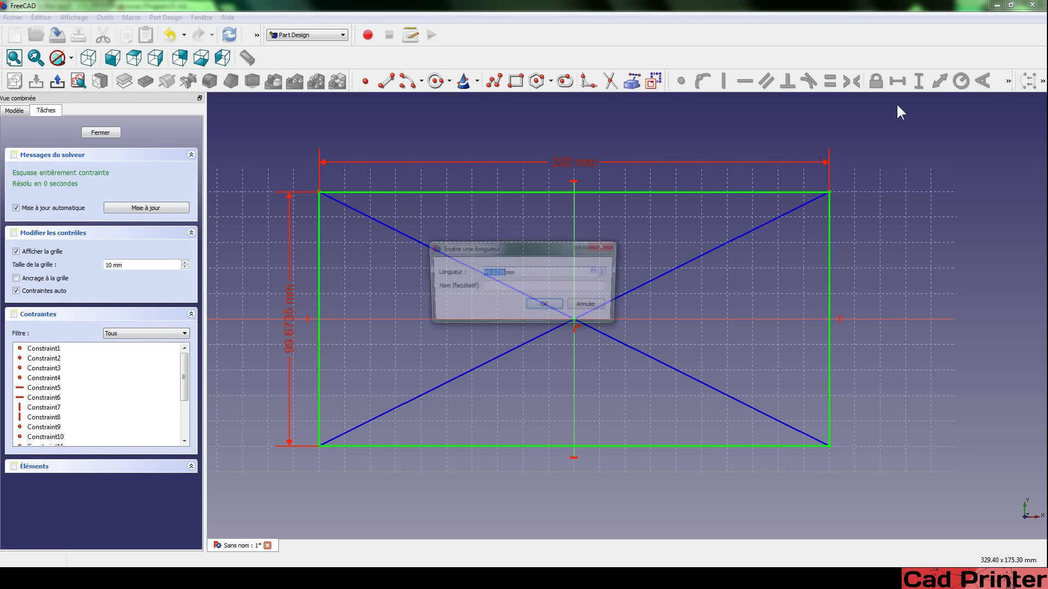
text(100)
key(Return)
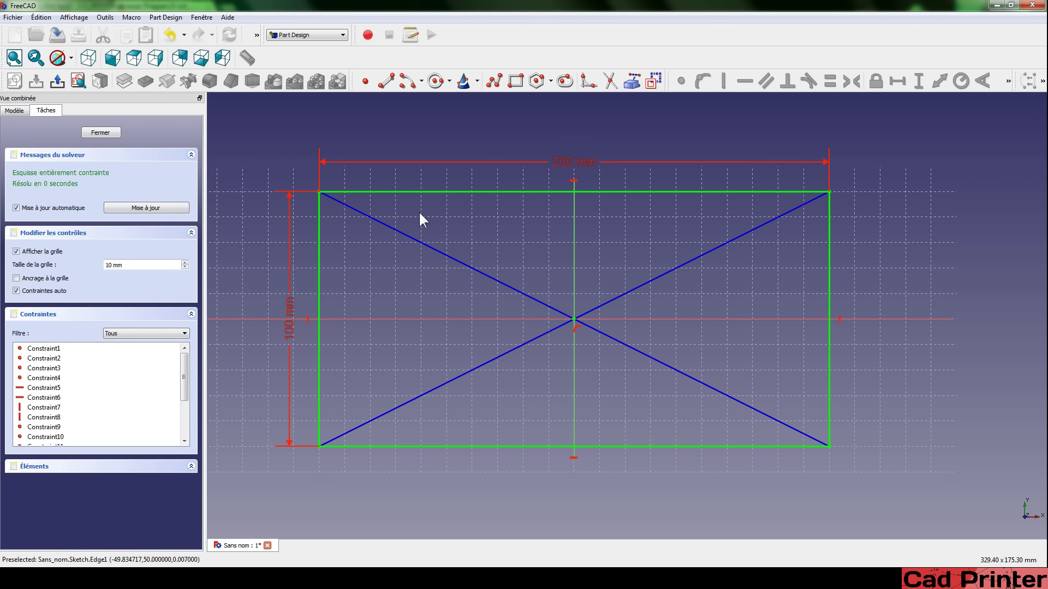
Close the sketch, pad it 20 mm thick, and select the plate's top face.
click(101, 132)
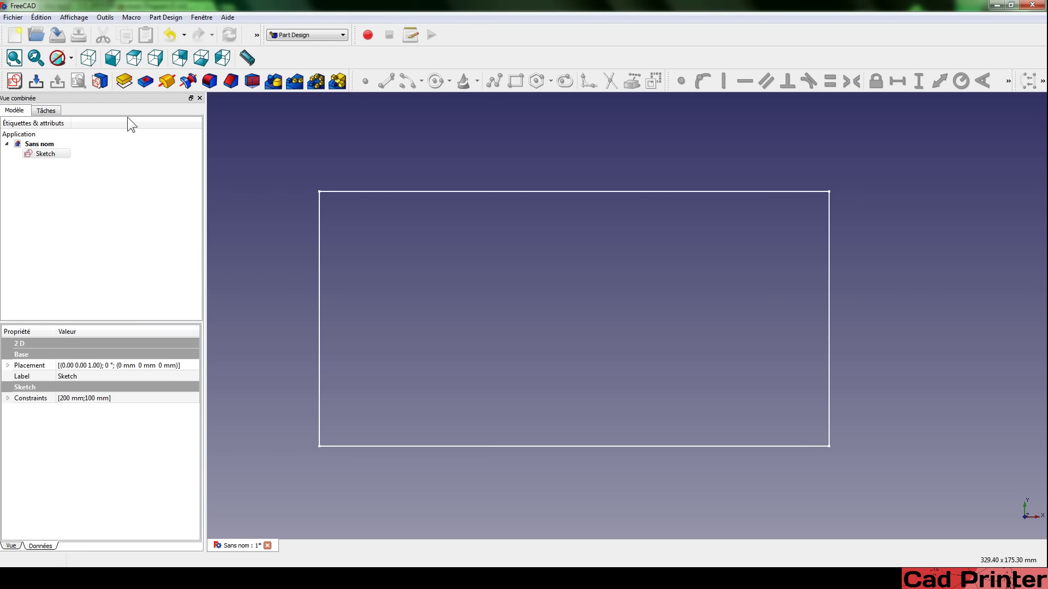
click(128, 87)
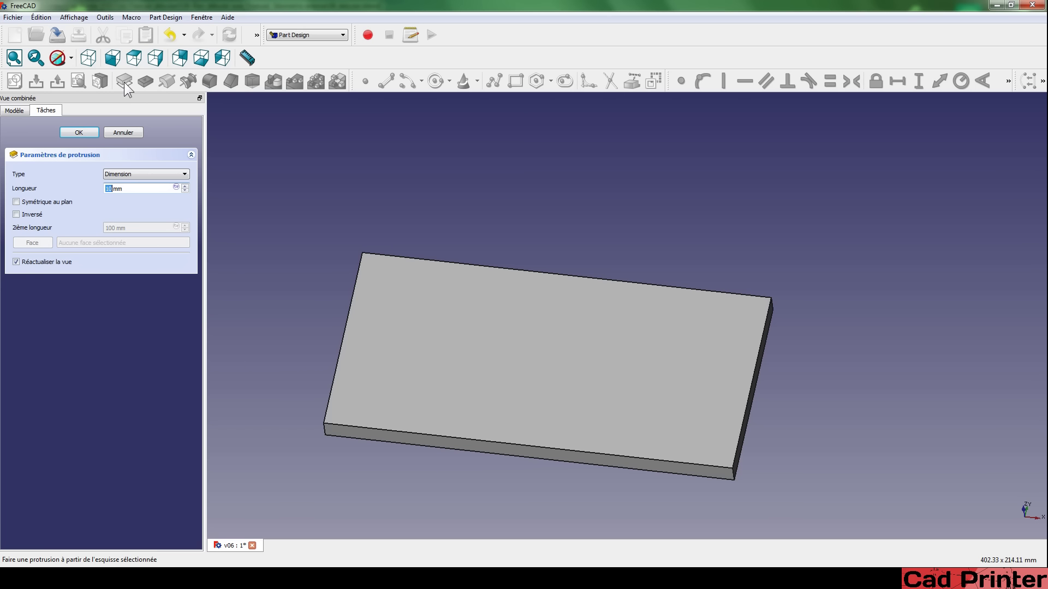
text(20)
key(Return)
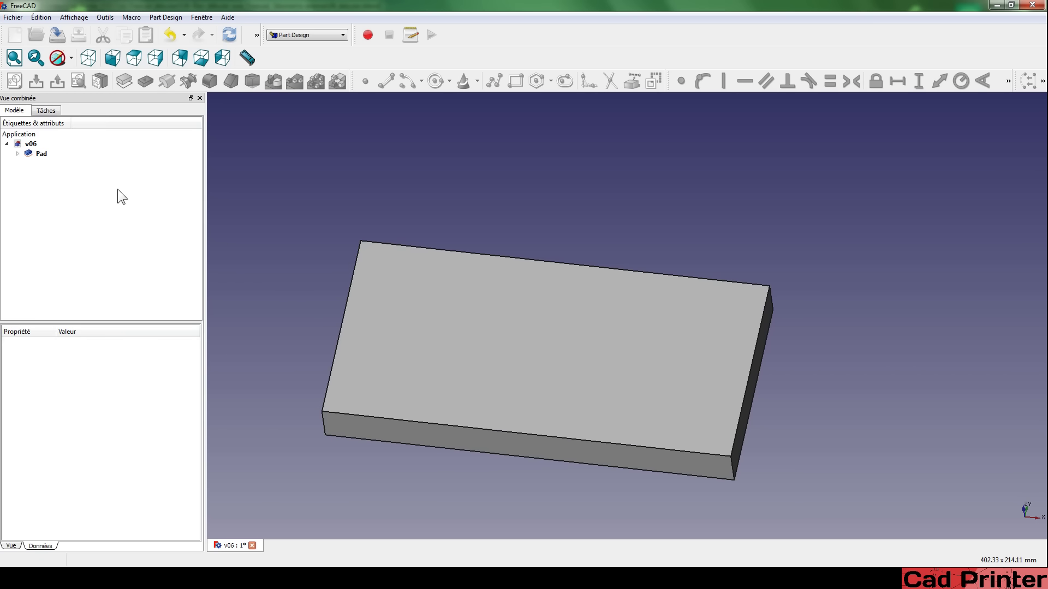
middle_drag(490, 283, 544, 299)
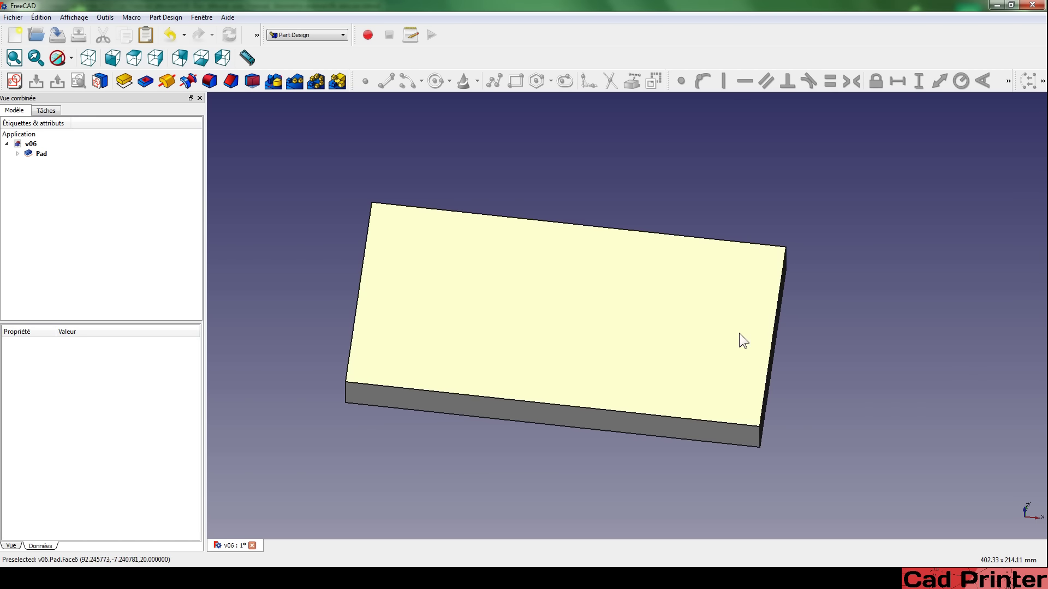
mouse_move(650, 290)
middle_down()
mouse_move(640, 317)
mouse_move(631, 311)
middle_up()
click(526, 355)
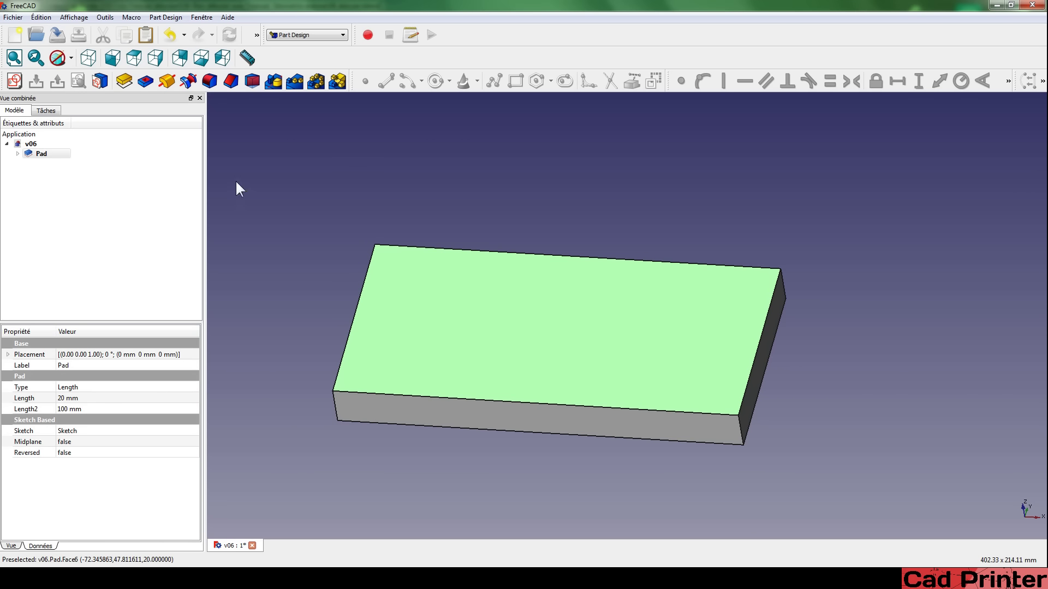
Start a sketch on the top face with a 10 mm radius circle on the horizontal axis.
click(16, 80)
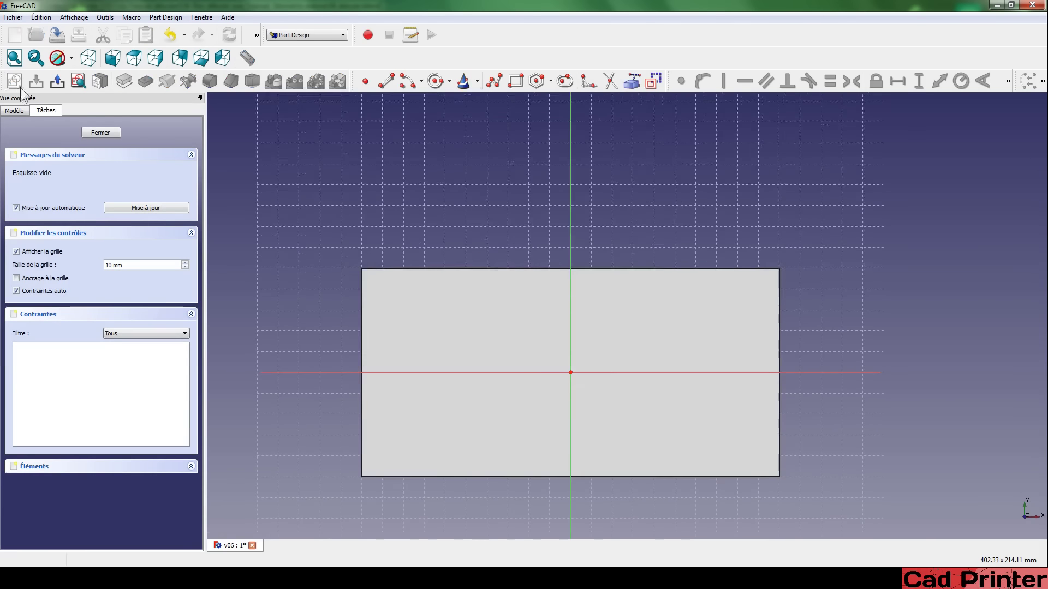
middle_drag(673, 333, 560, 236)
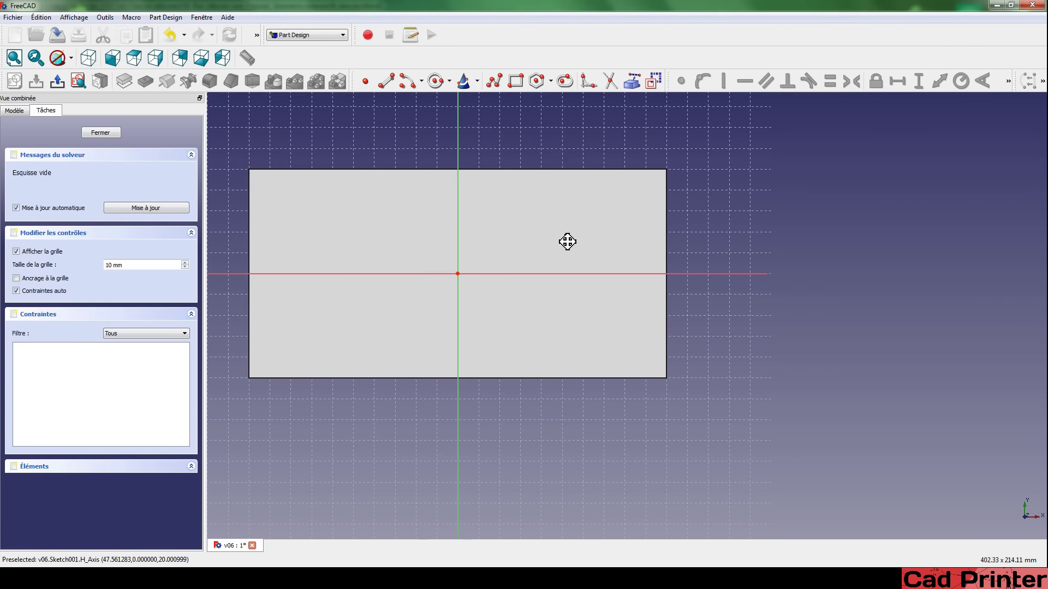
click(426, 86)
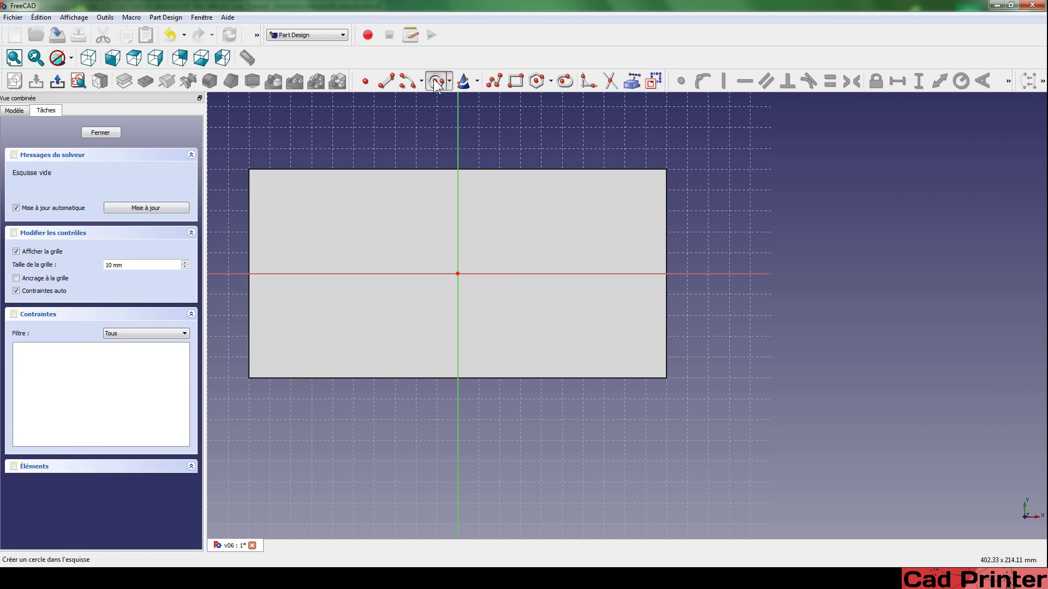
click(630, 273)
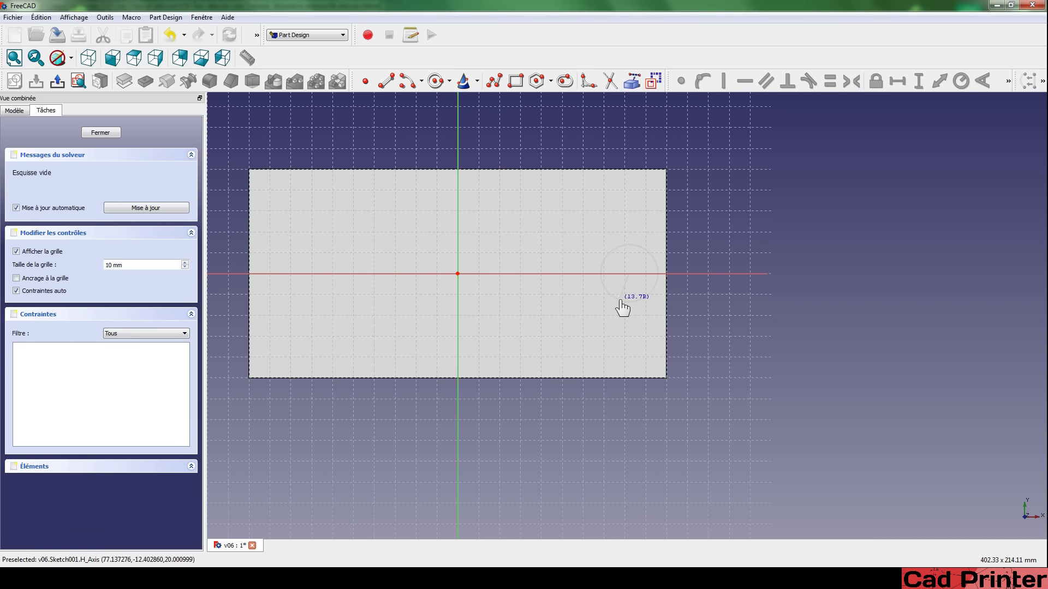
click(623, 302)
click(639, 244)
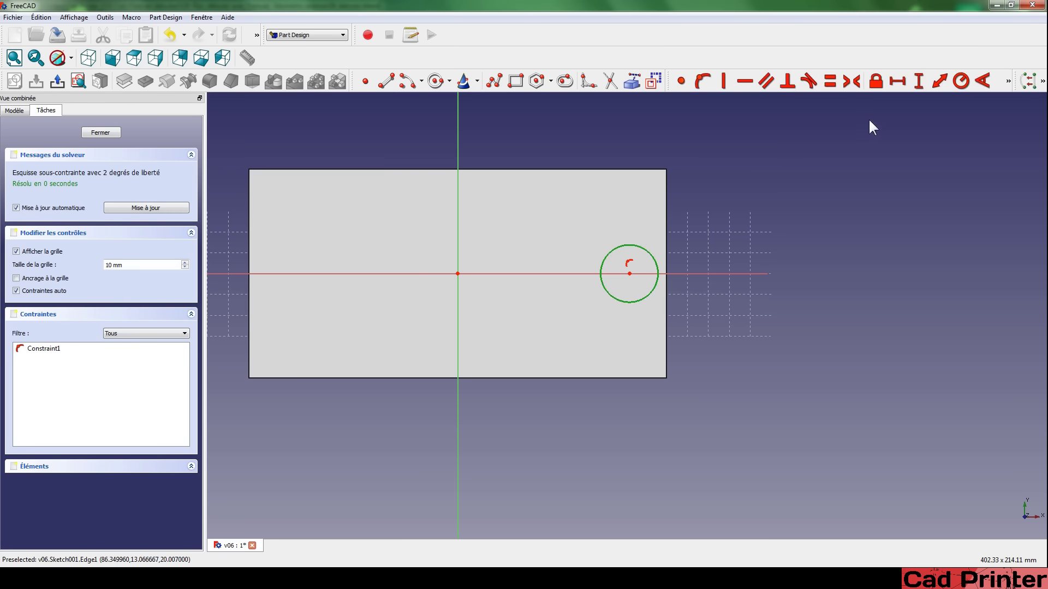
click(961, 81)
drag(519, 249, 555, 119)
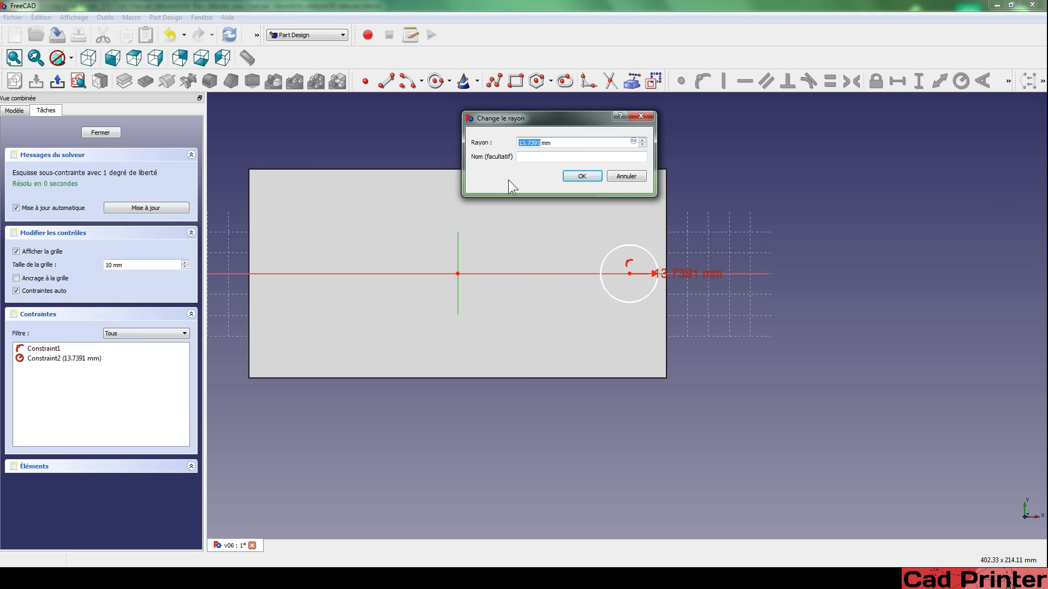
text(10)
key(Return)
Fix the circle's centre 80 mm horizontally from the origin.
scroll(591, 313, up, 2)
middle_drag(591, 313, 633, 358)
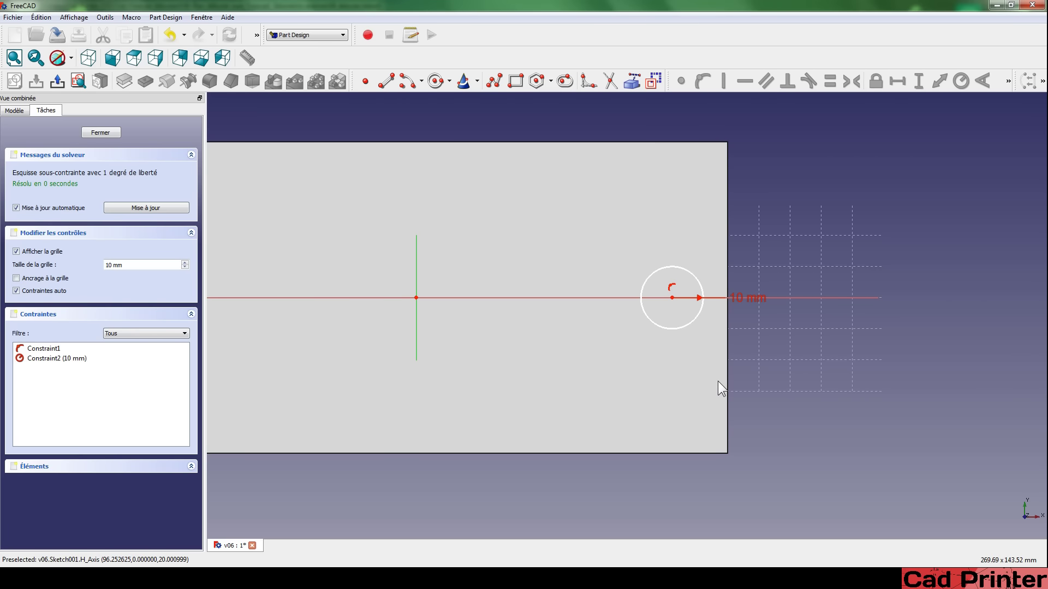
click(673, 298)
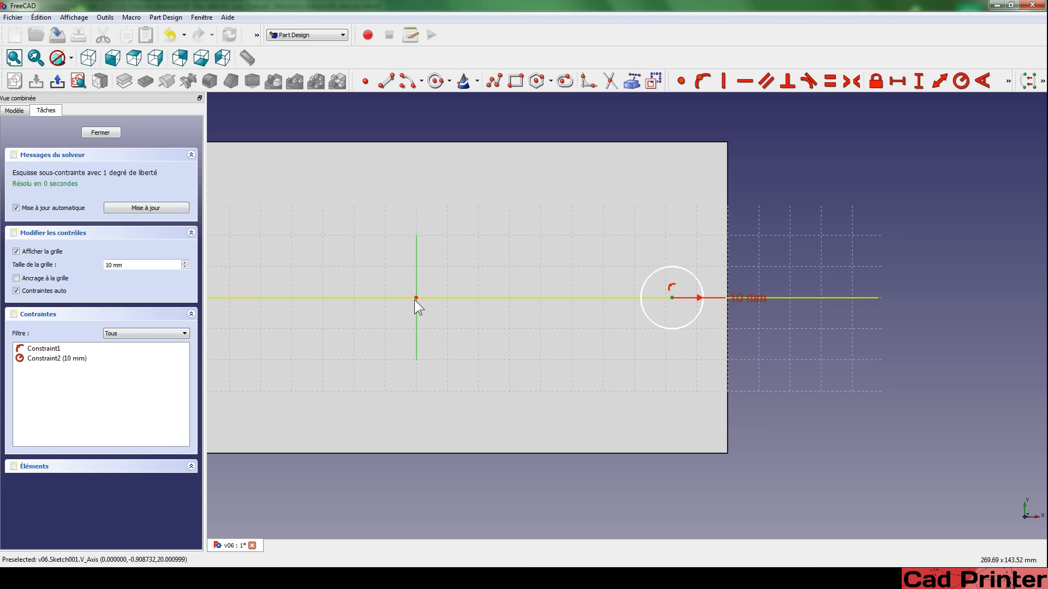
click(898, 82)
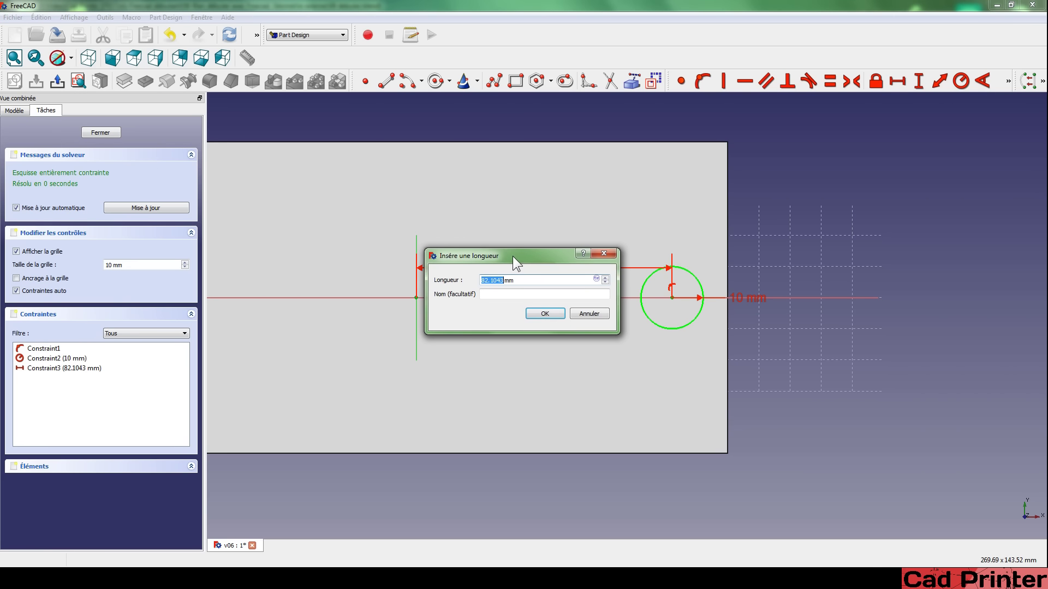
drag(514, 250, 524, 384)
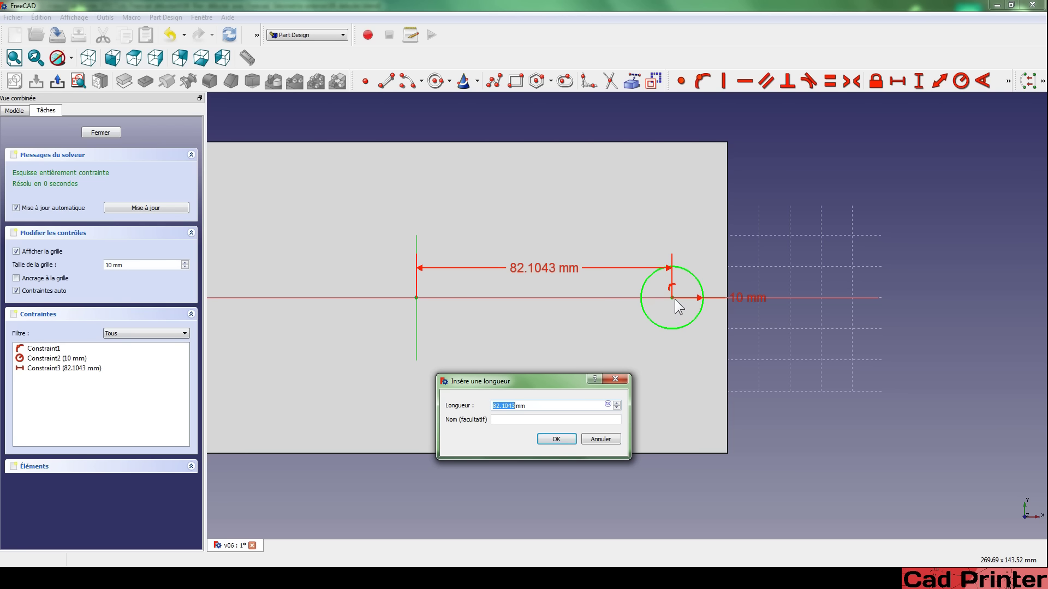
text(80)
key(Return)
mouse_move(776, 367)
middle_down()
mouse_move(741, 354)
mouse_move(770, 368)
middle_up()
scroll(762, 363, up, 3)
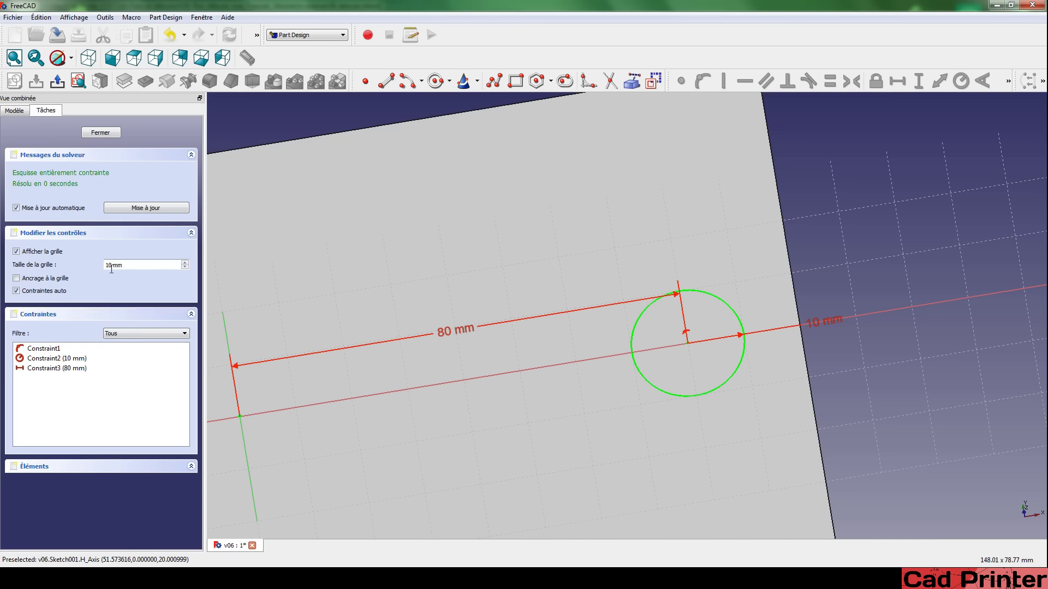
Close the circle sketch and pocket the 10 mm circle into the plate as a hole.
click(57, 82)
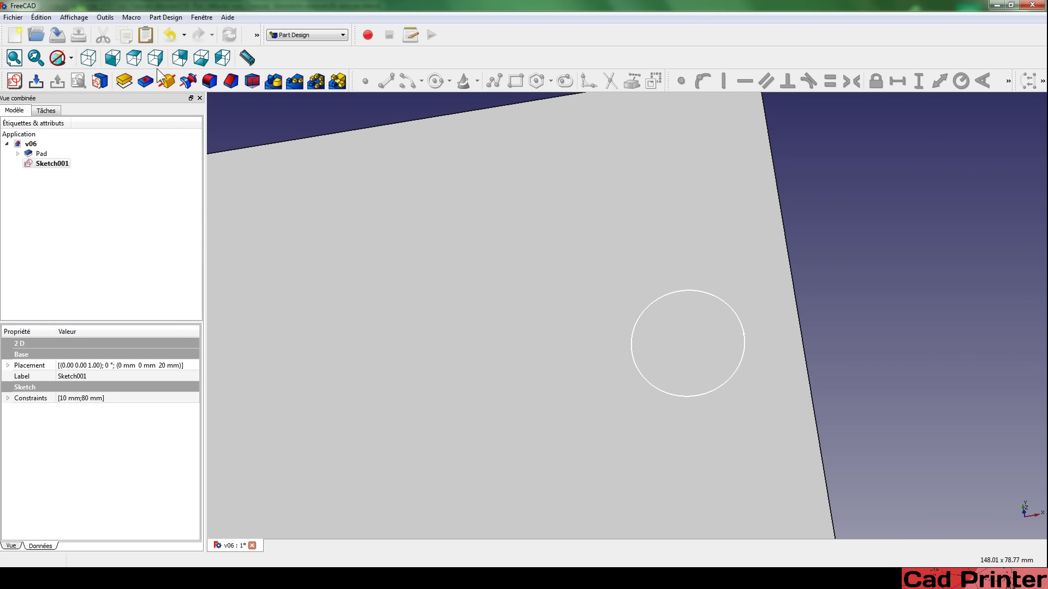
click(145, 81)
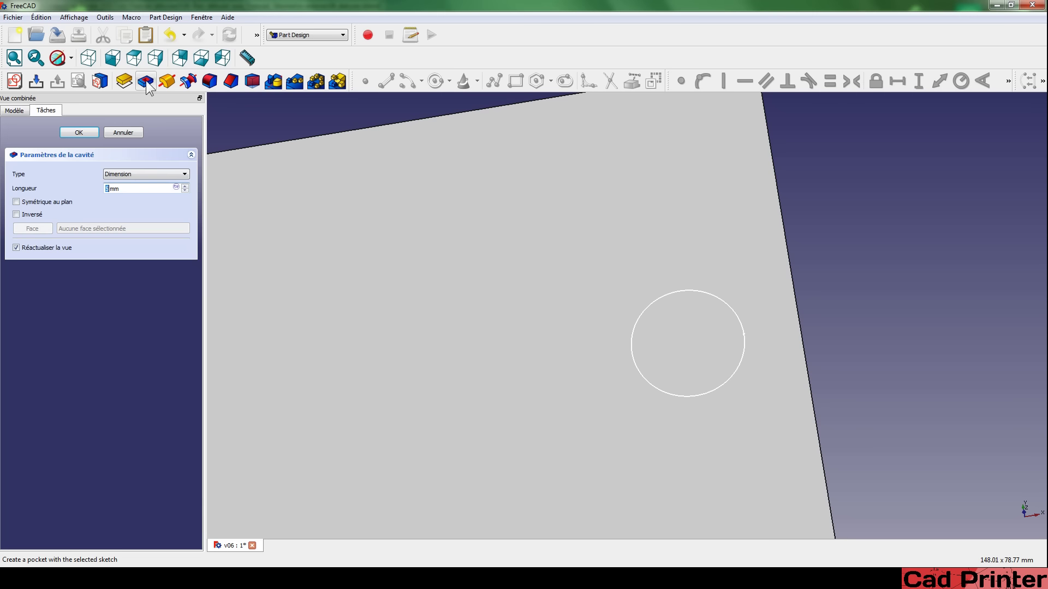
middle_drag(442, 253, 503, 283)
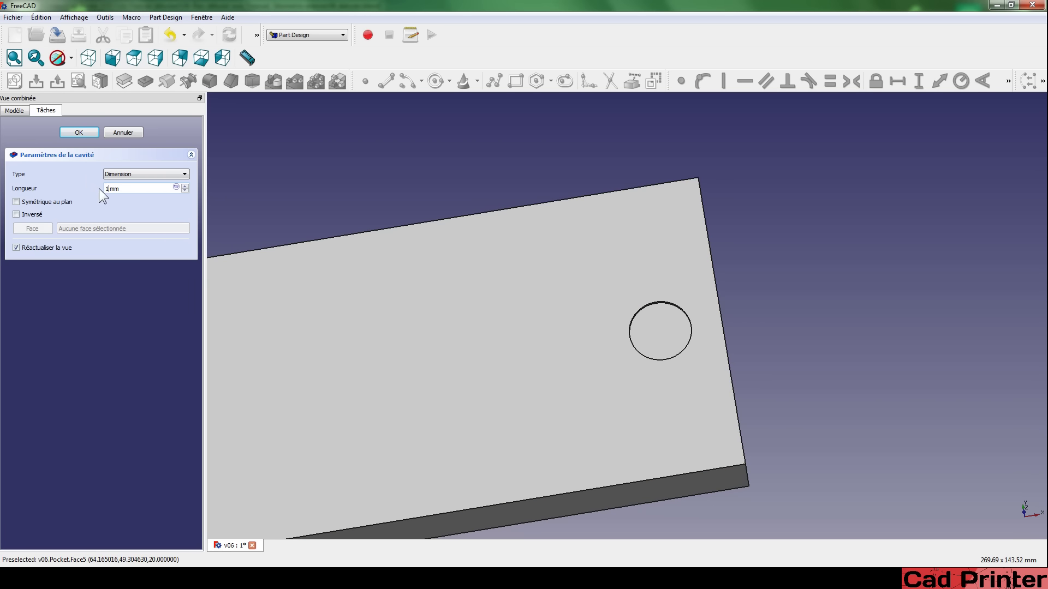
key(Return)
middle_drag(541, 247, 595, 203)
scroll(595, 203, down, 2)
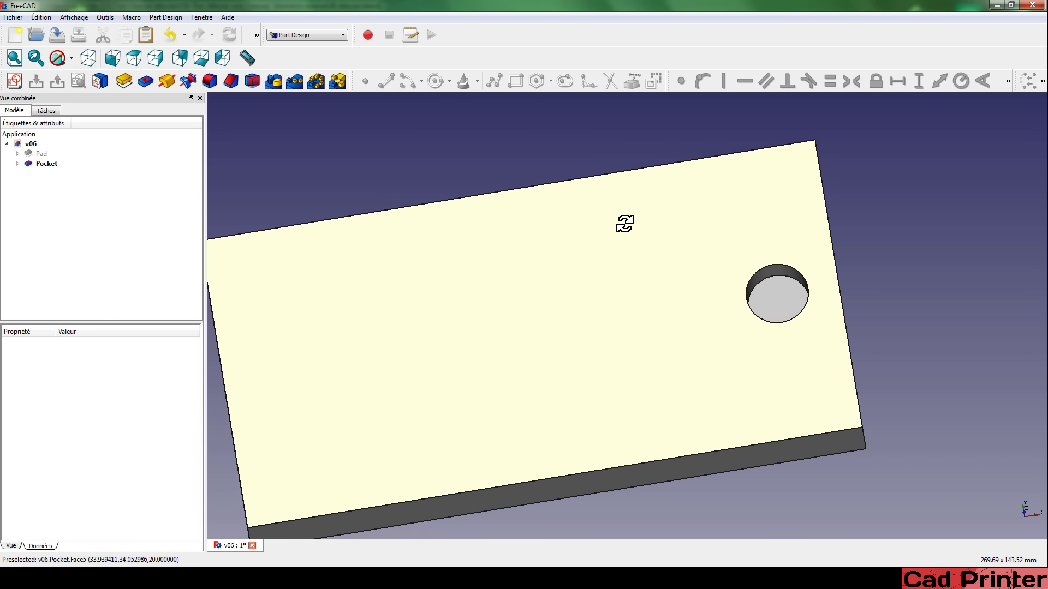
scroll(613, 214, down, 1)
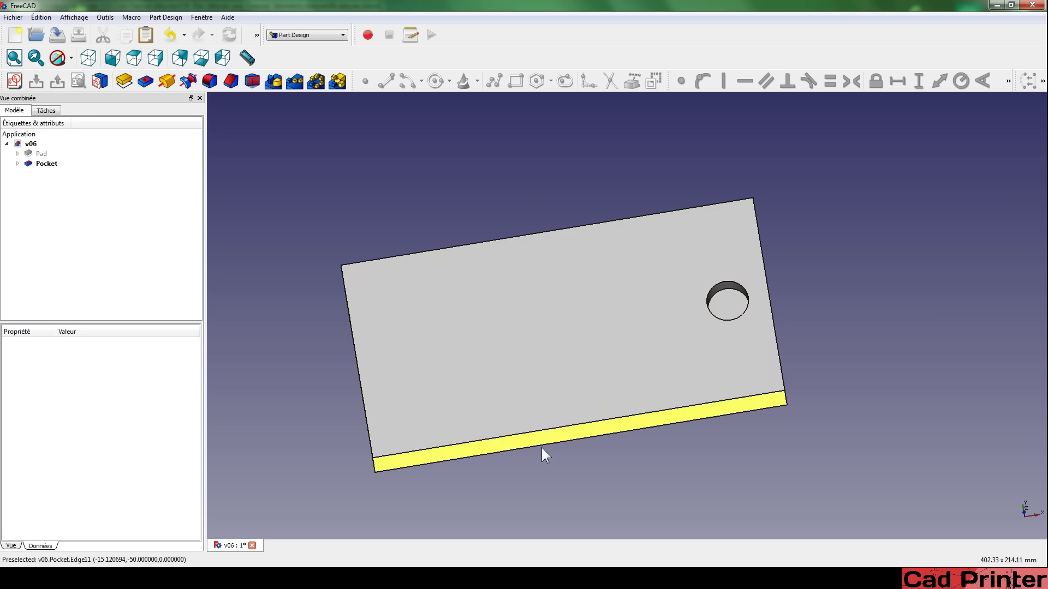
Edit the pad's base sketch, changing the 200 mm width to 250 mm, then close it.
click(17, 153)
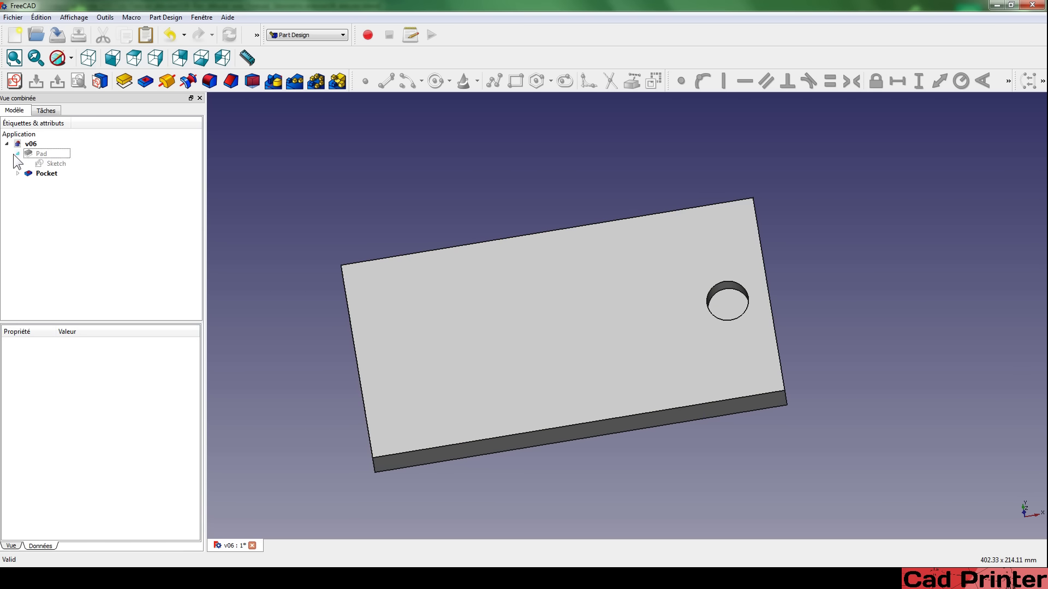
double_click(50, 164)
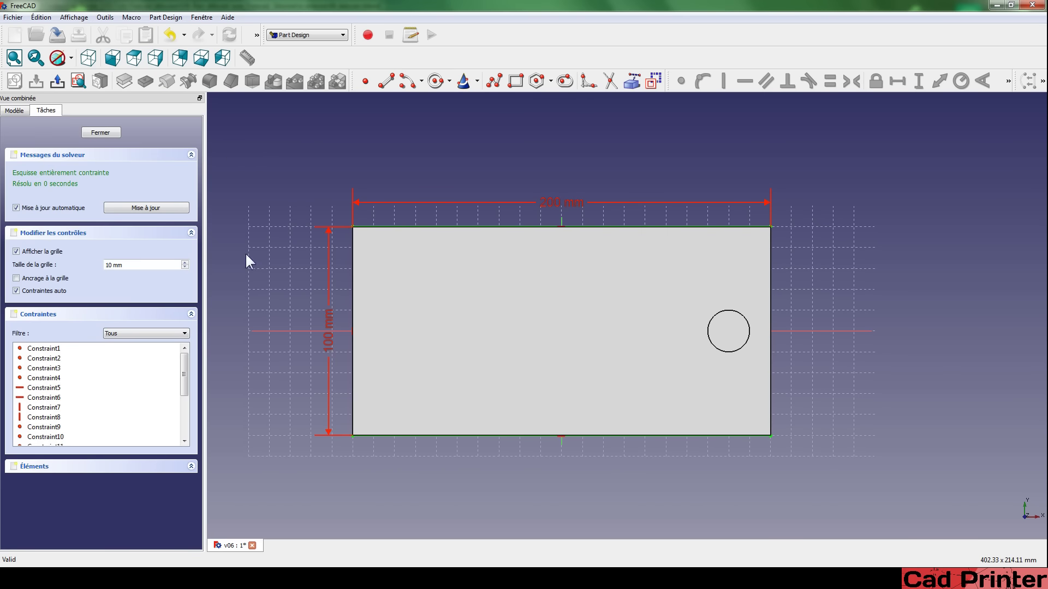
double_click(548, 202)
drag(522, 193, 518, 114)
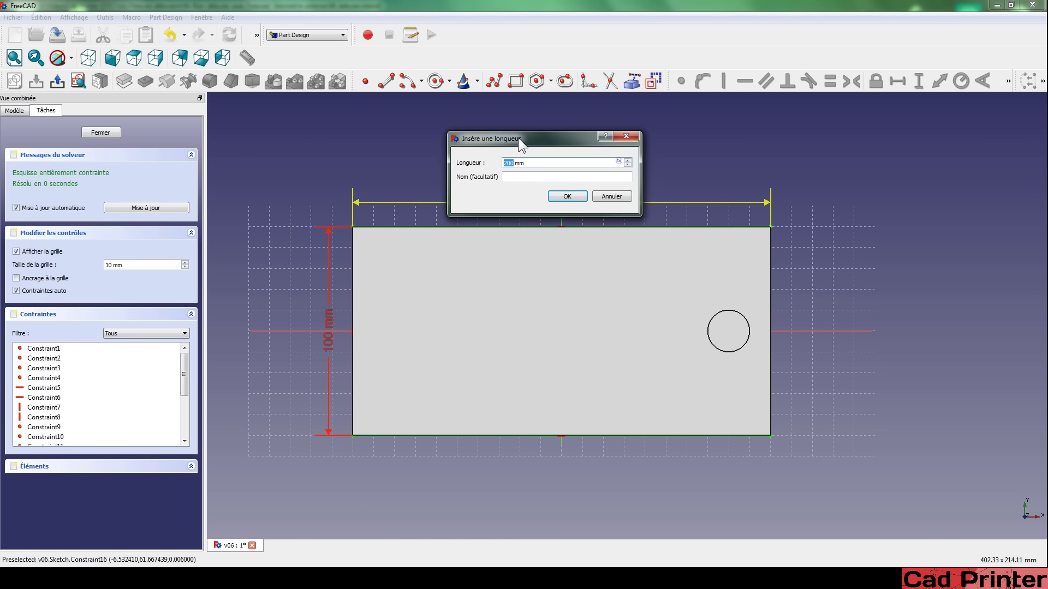
text(250)
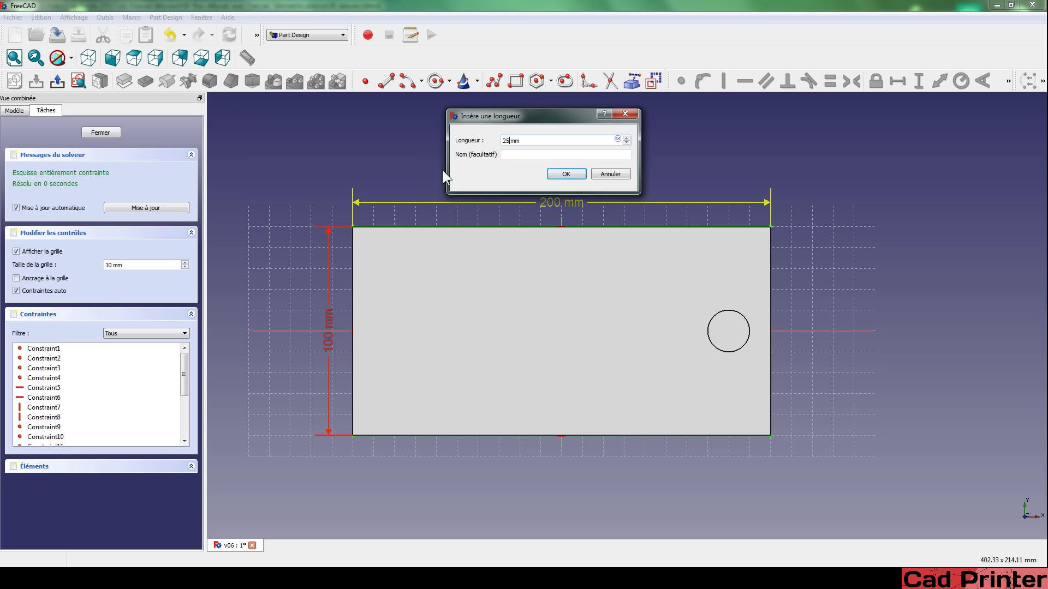
key(Return)
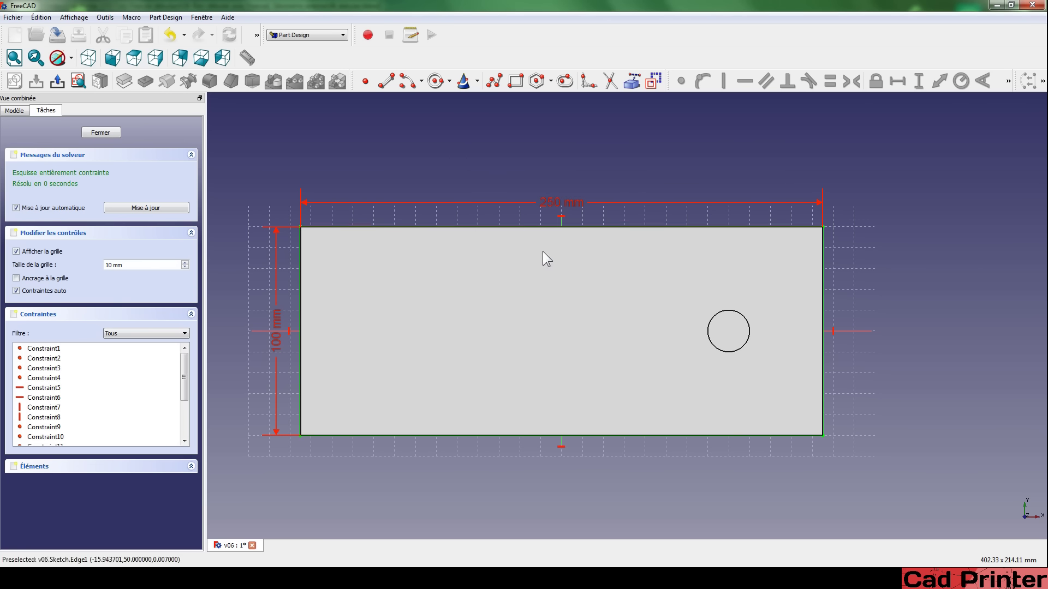
mouse_move(543, 251)
middle_down()
mouse_move(644, 355)
mouse_move(624, 309)
middle_up()
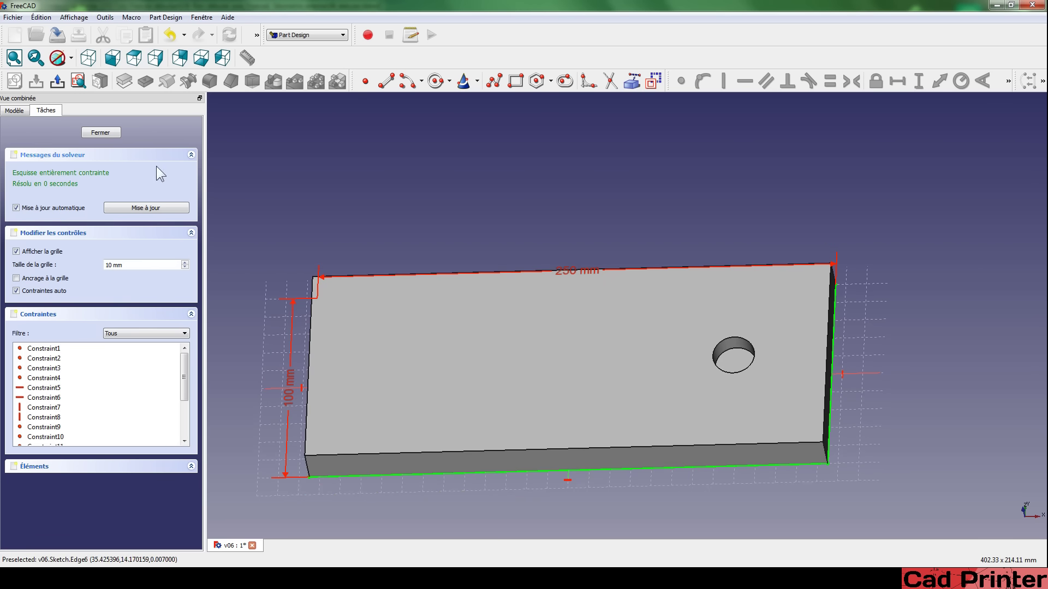
click(99, 133)
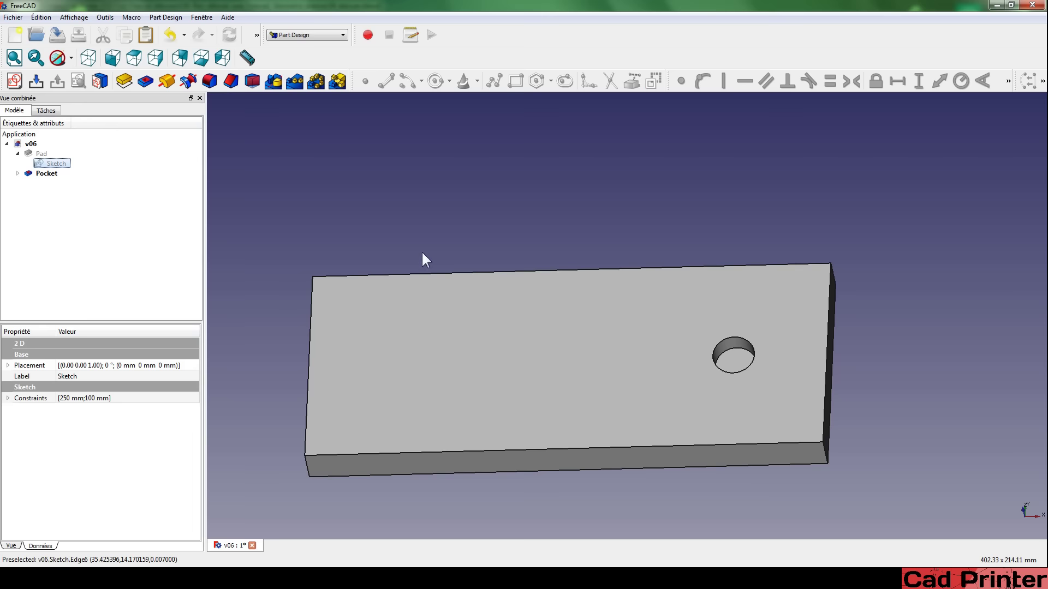
mouse_move(422, 251)
middle_down()
mouse_move(571, 250)
mouse_move(581, 282)
mouse_move(538, 241)
middle_up()
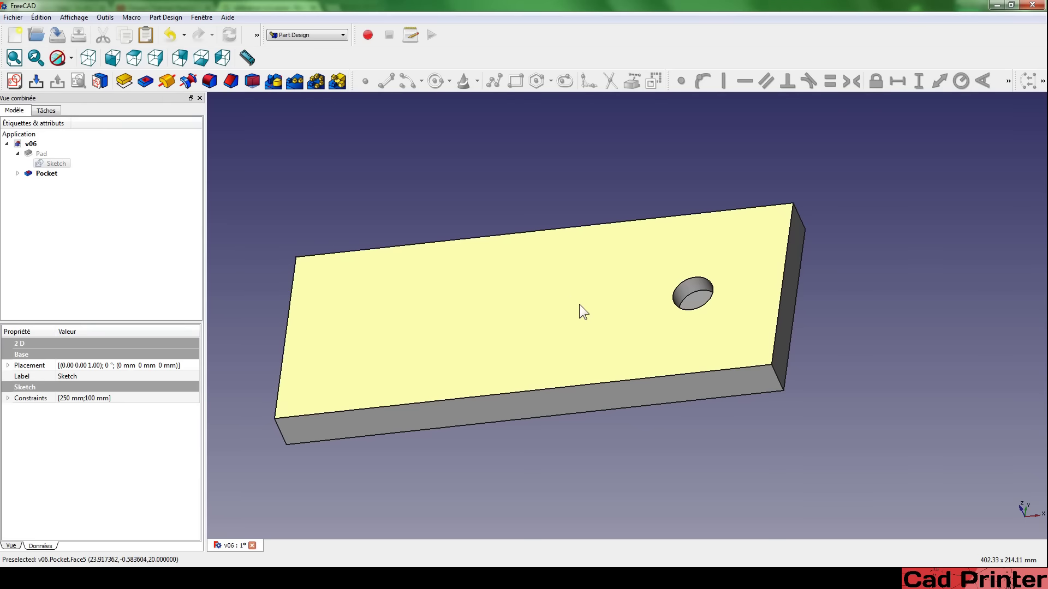
middle_drag(627, 294, 596, 286)
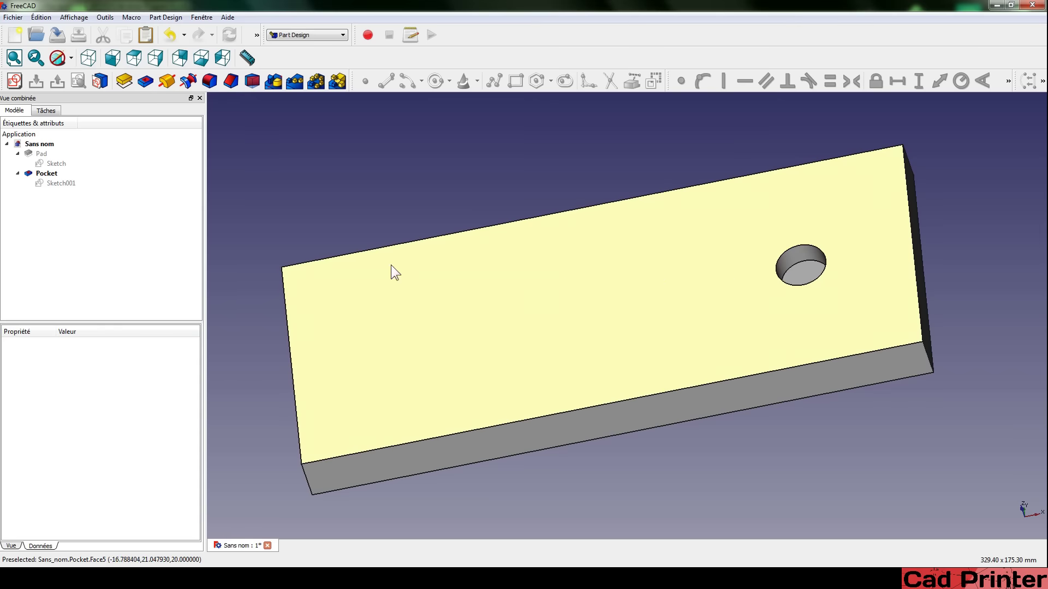
Edit Sketch001, changing the hole centre distance from 80 mm to 105 mm, then close it.
double_click(65, 183)
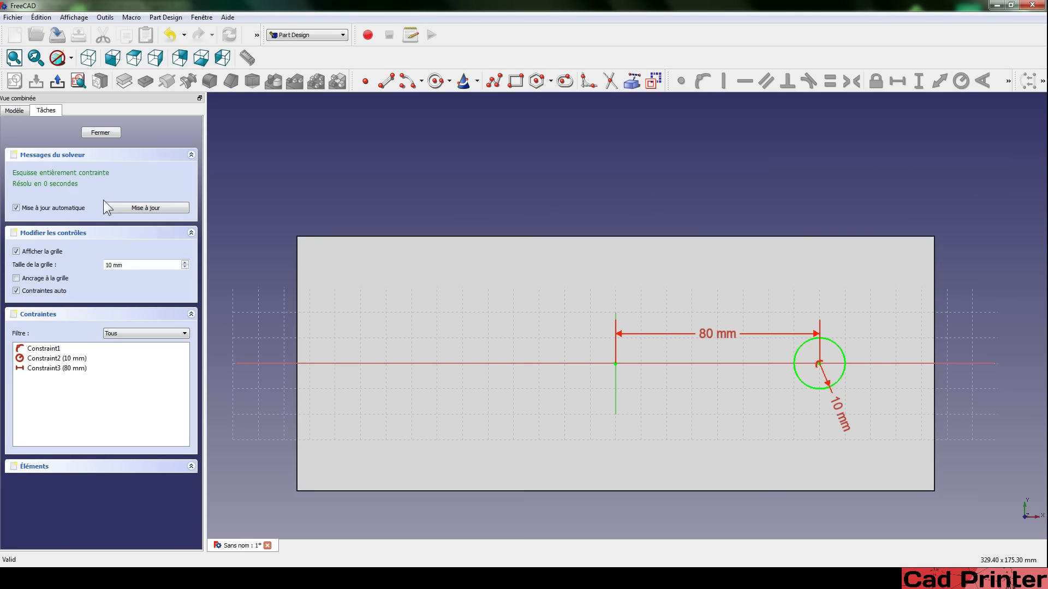
drag(712, 338, 716, 316)
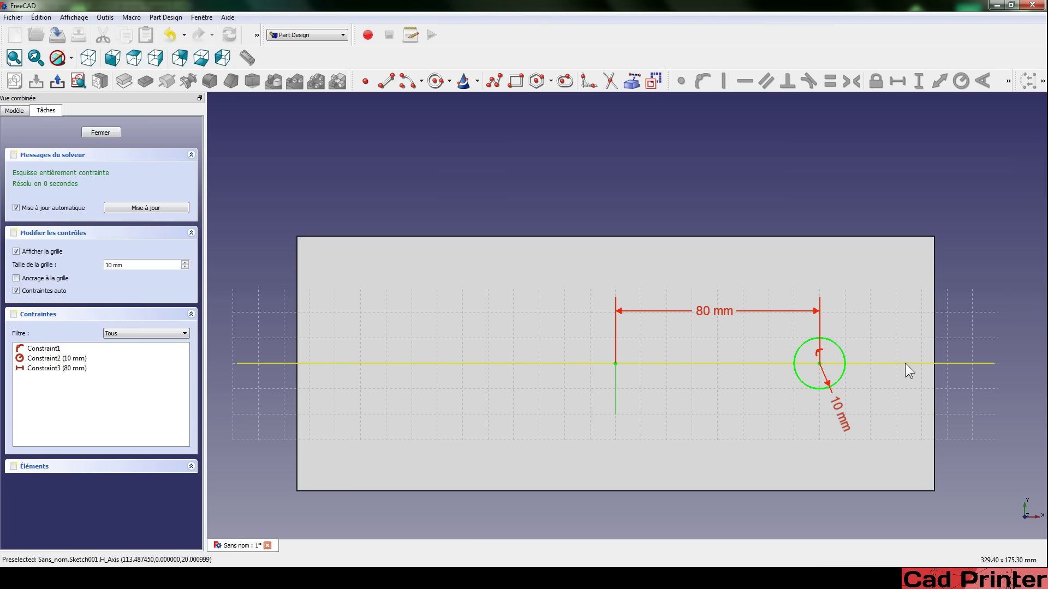
double_click(701, 310)
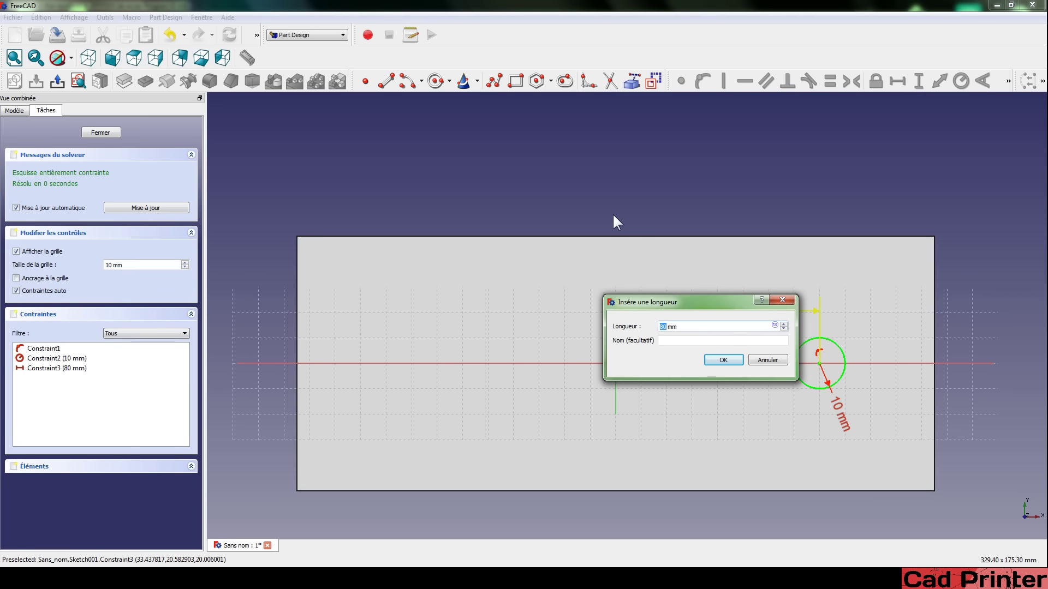
text(105)
key(Return)
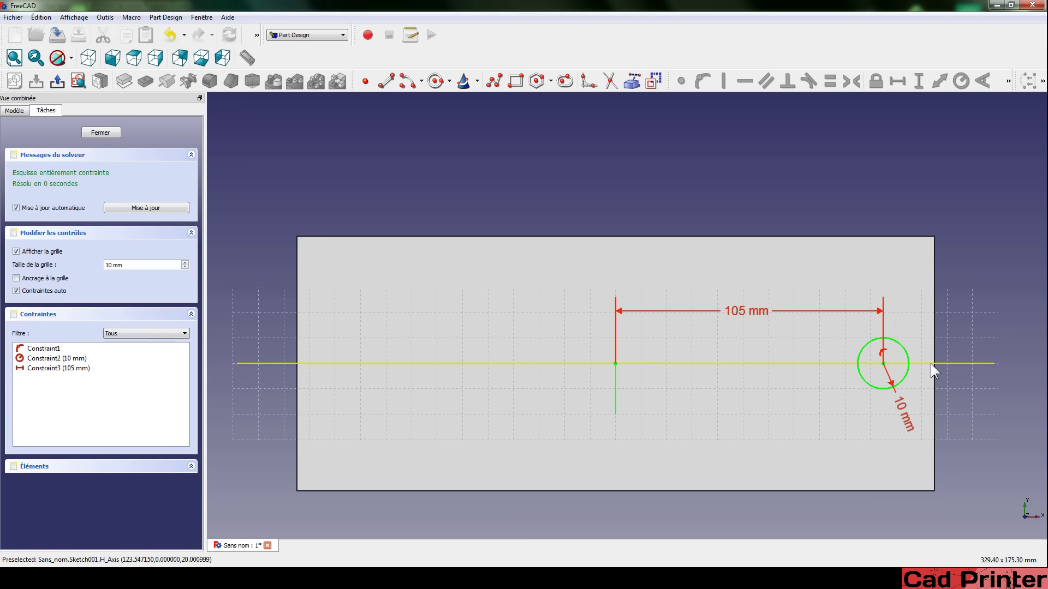
middle_drag(680, 237, 664, 225)
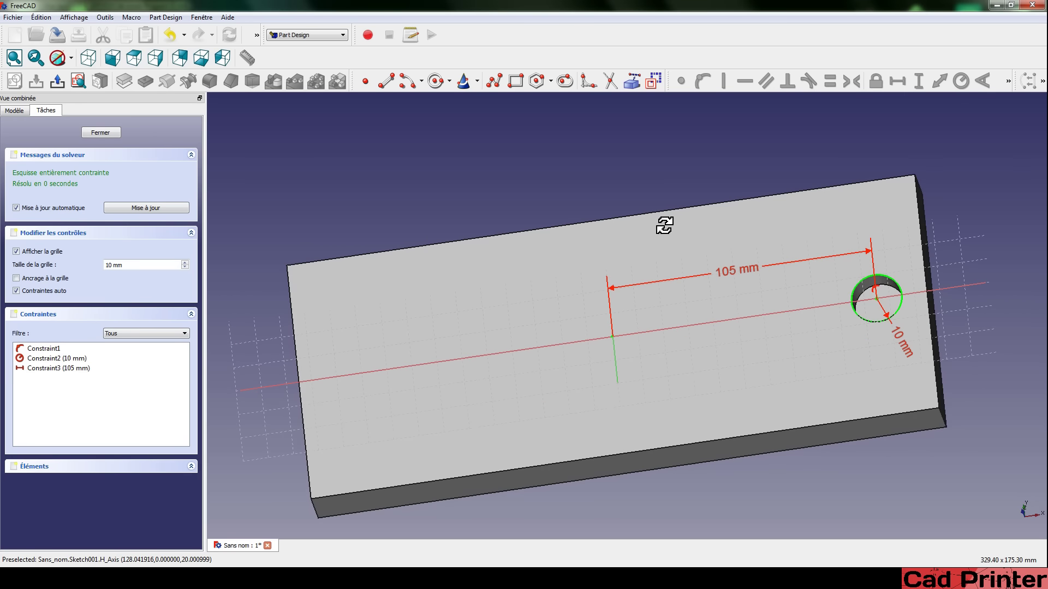
click(57, 82)
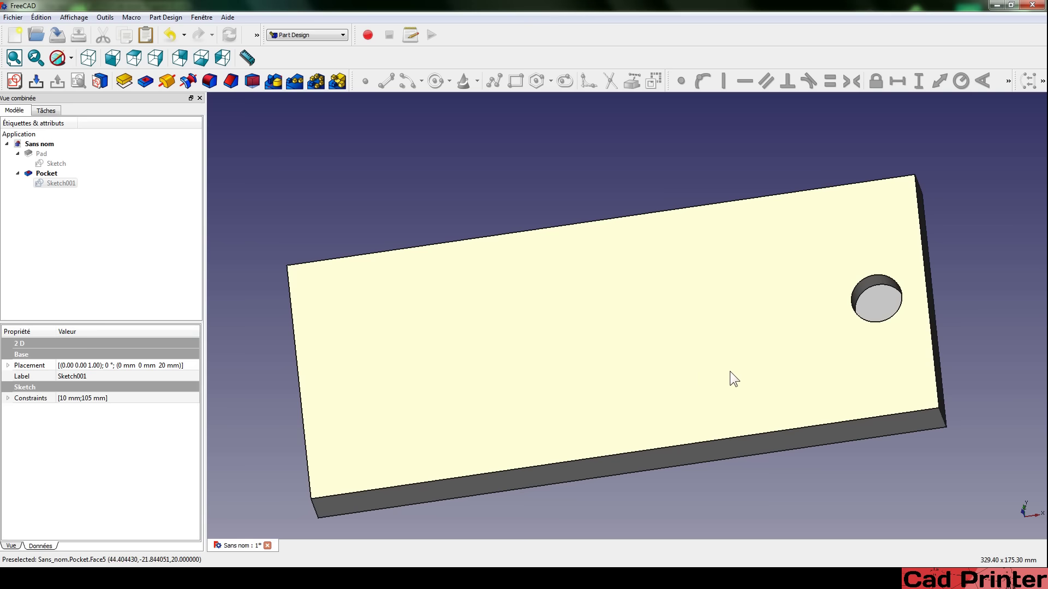
Delete the Pocket feature, then reopen Sketch001 with its 105 mm-offset circle.
mouse_move(730, 403)
middle_down()
mouse_move(693, 379)
mouse_move(694, 398)
middle_up()
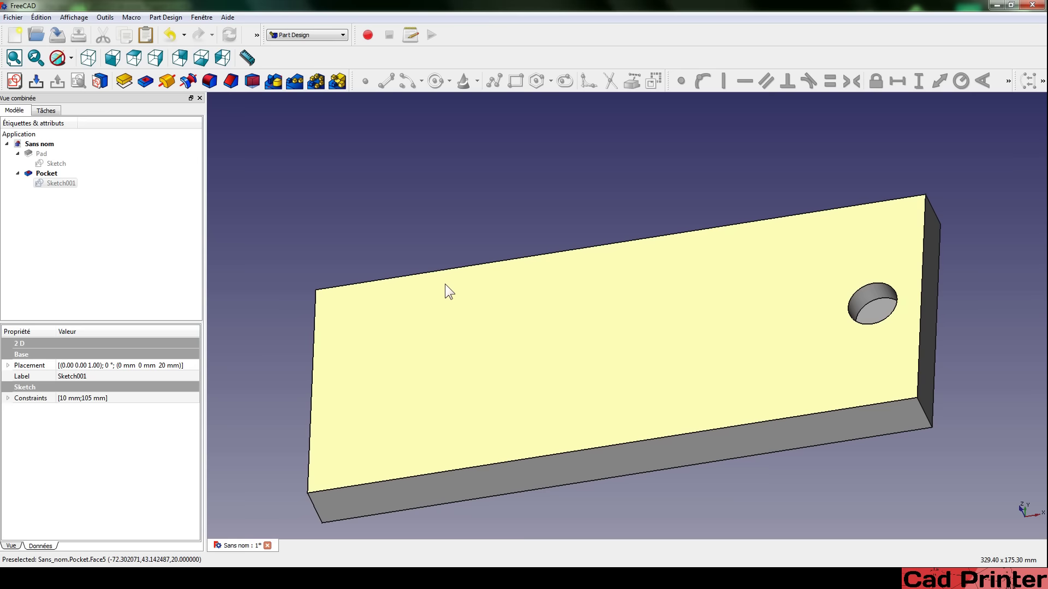
key(Delete)
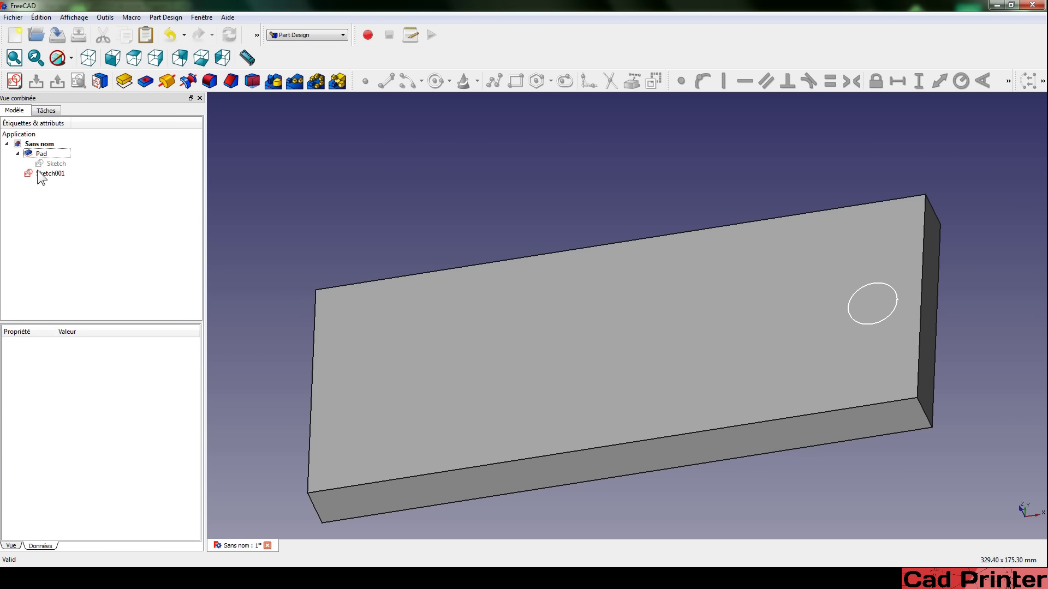
click(52, 173)
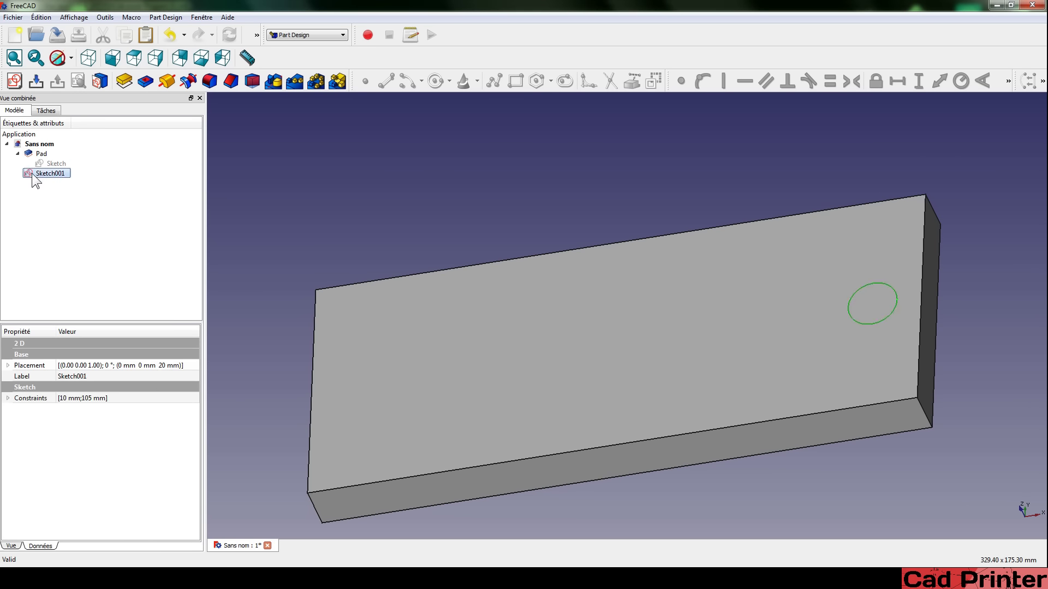
double_click(54, 172)
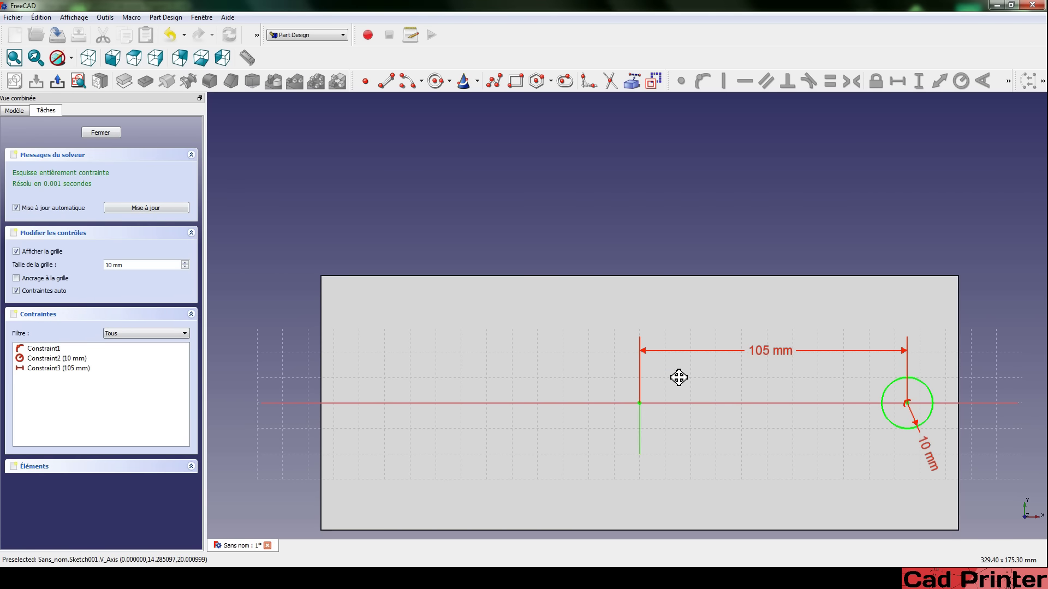
Remove the 105 mm distance constraint from the circle in Sketch001.
click(661, 303)
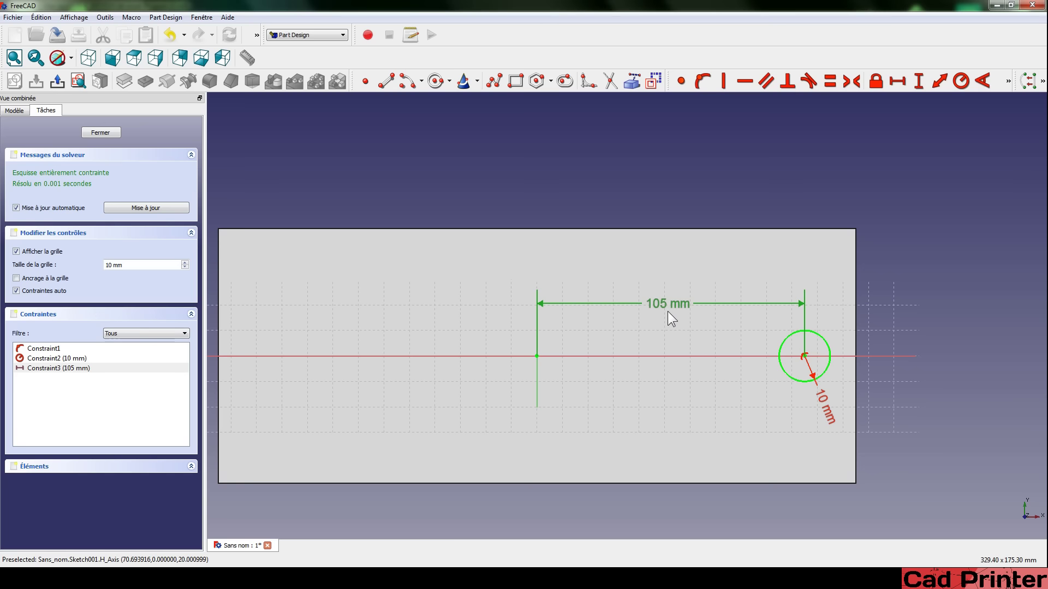
key(Delete)
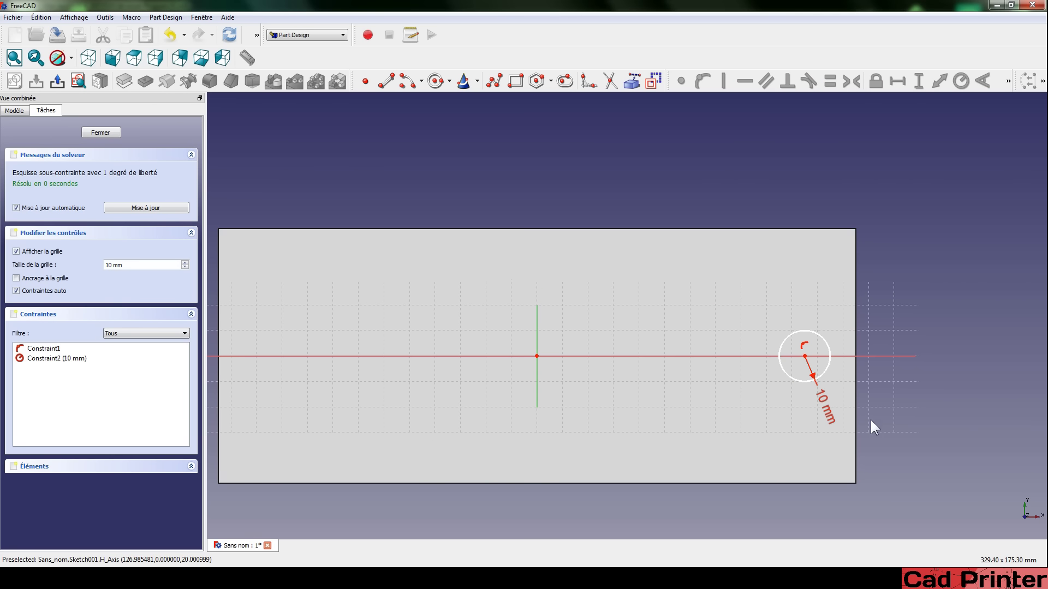
middle_drag(740, 421, 642, 405)
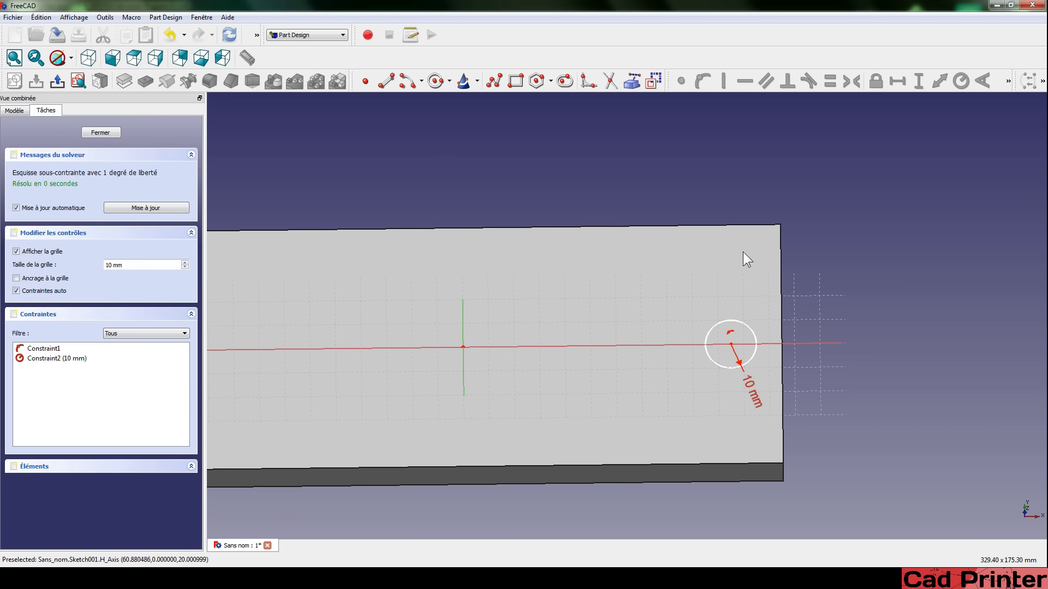
Link the plate's right end edge into Sketch001 as external geometry.
click(732, 345)
click(784, 326)
middle_drag(830, 445, 785, 422)
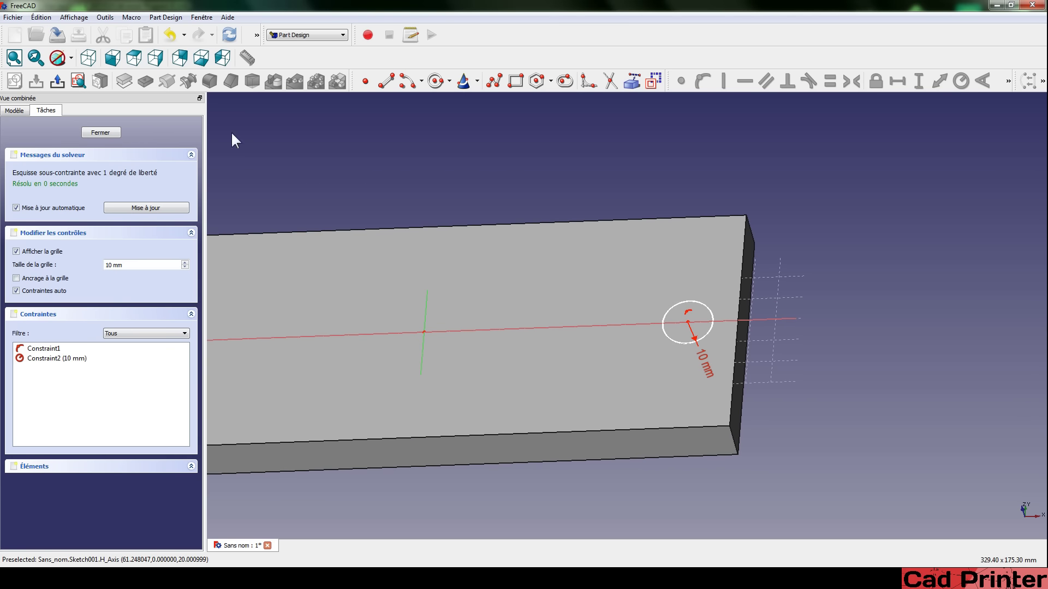
click(4, 110)
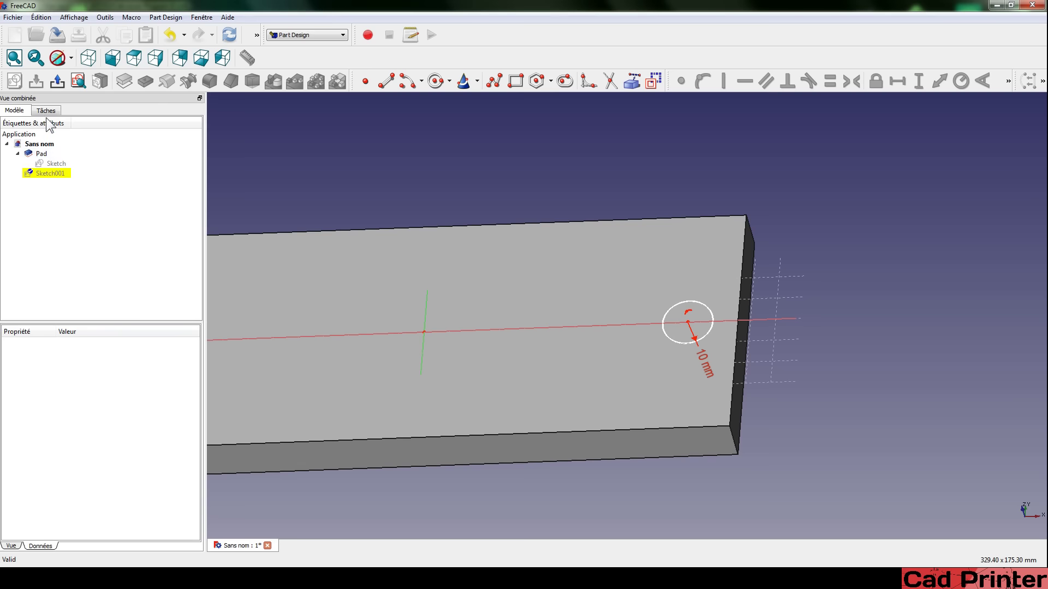
click(46, 111)
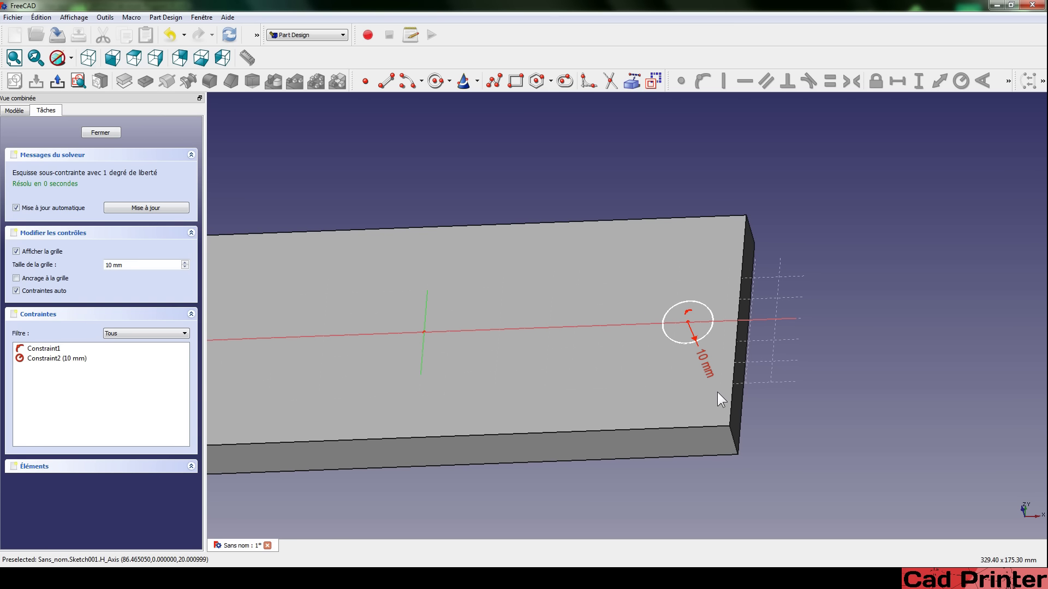
scroll(647, 271, up, 1)
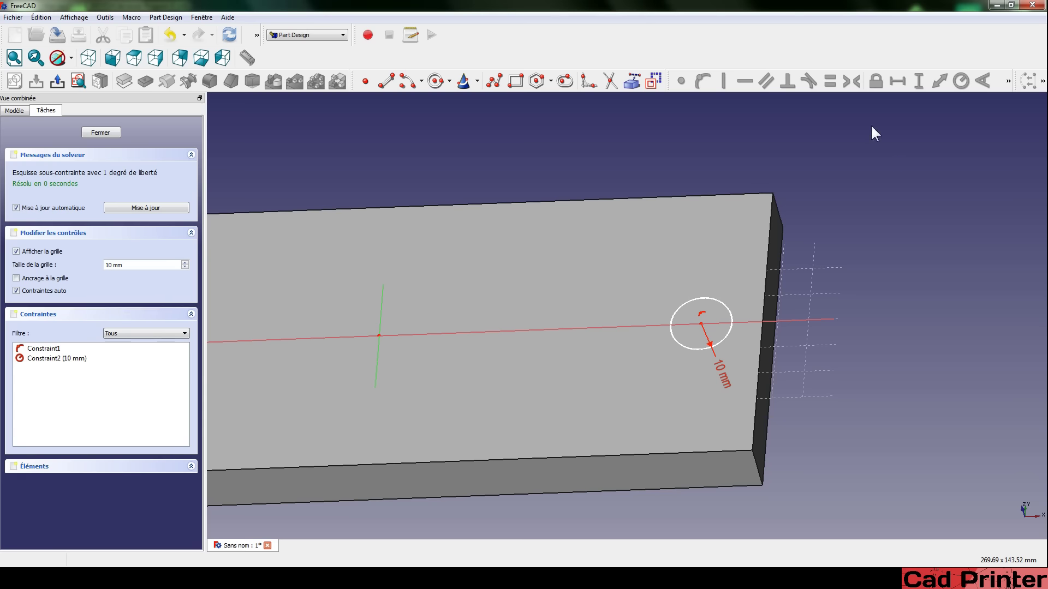
click(633, 83)
middle_drag(658, 151, 665, 164)
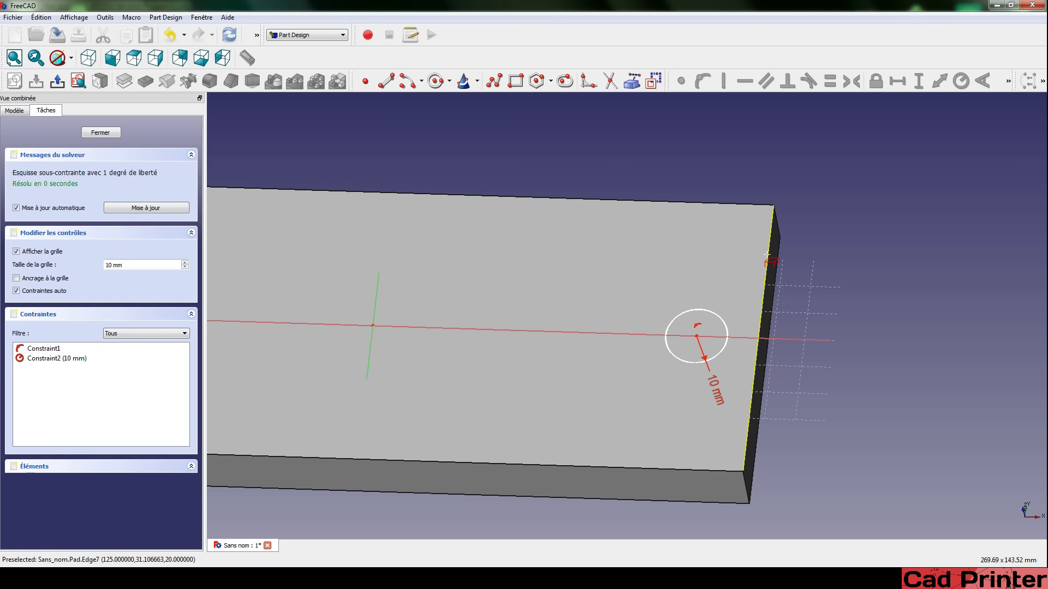
scroll(768, 256, up, 3)
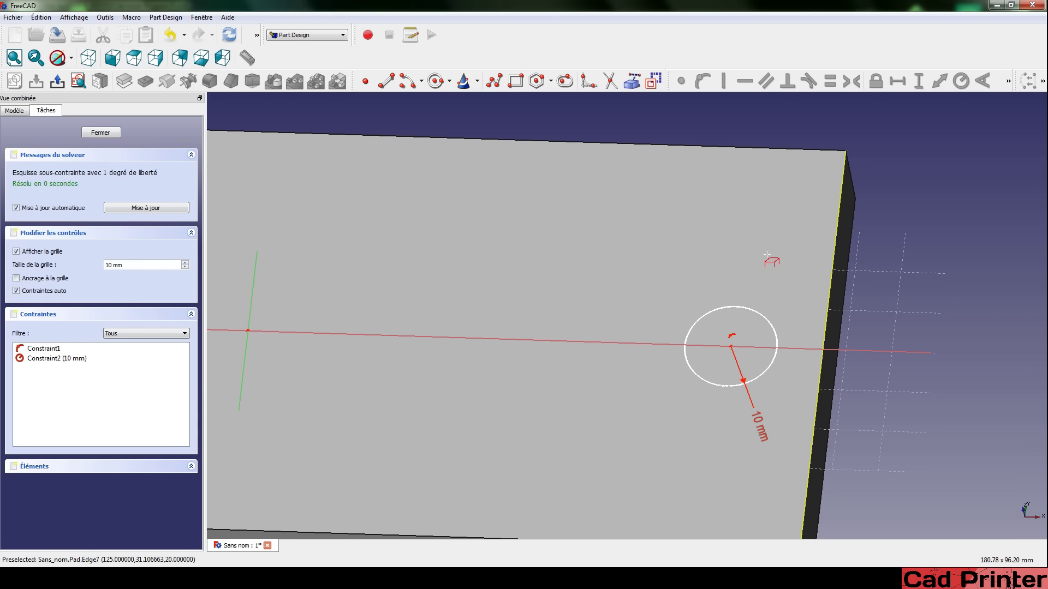
click(837, 235)
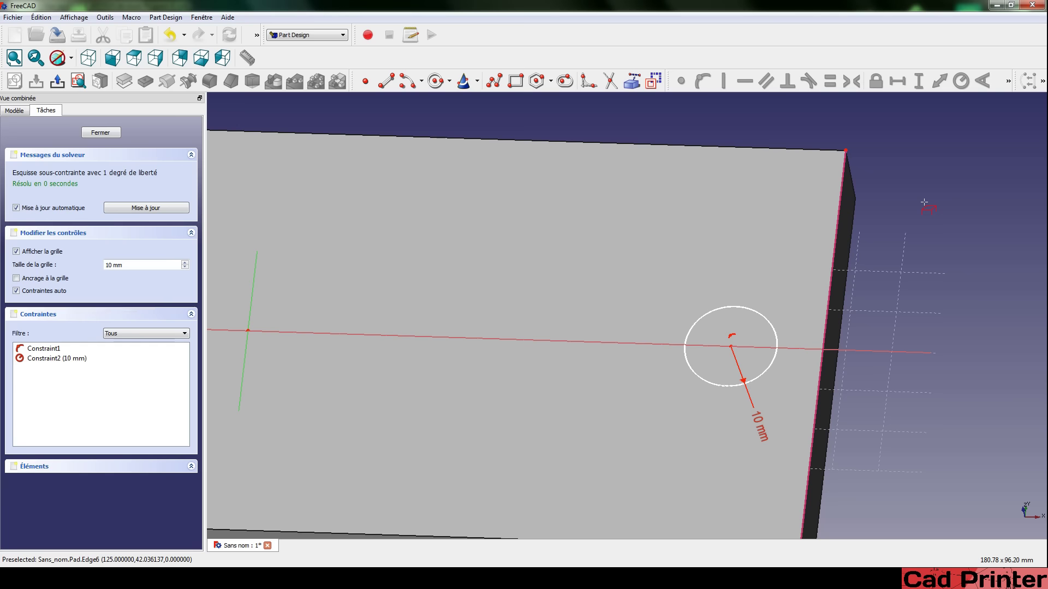
scroll(688, 250, down, 5)
mouse_move(689, 250)
middle_down()
mouse_move(566, 229)
mouse_move(597, 247)
mouse_move(555, 252)
mouse_move(564, 261)
middle_up()
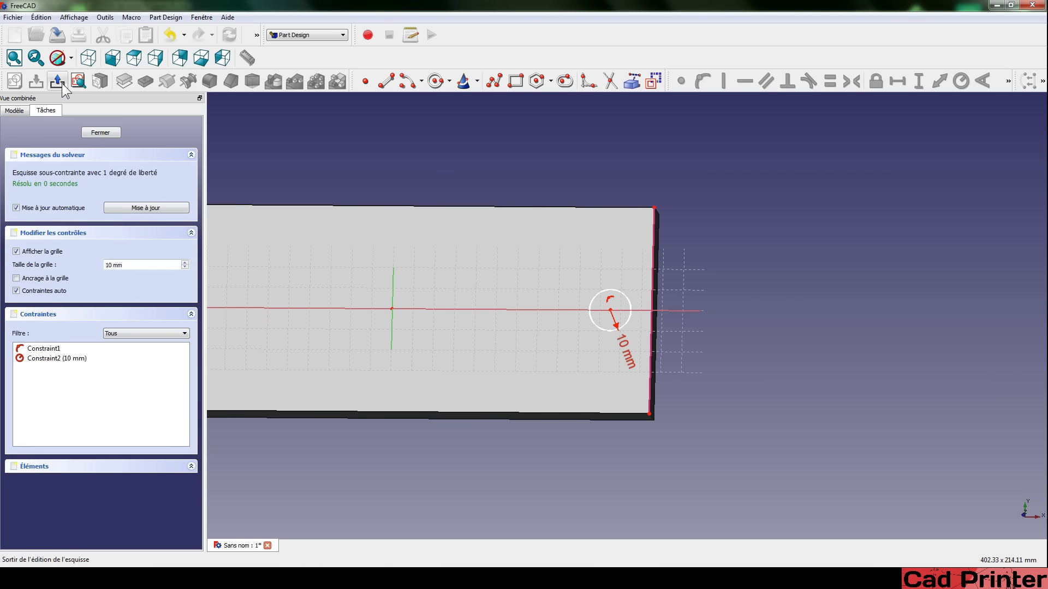
click(80, 81)
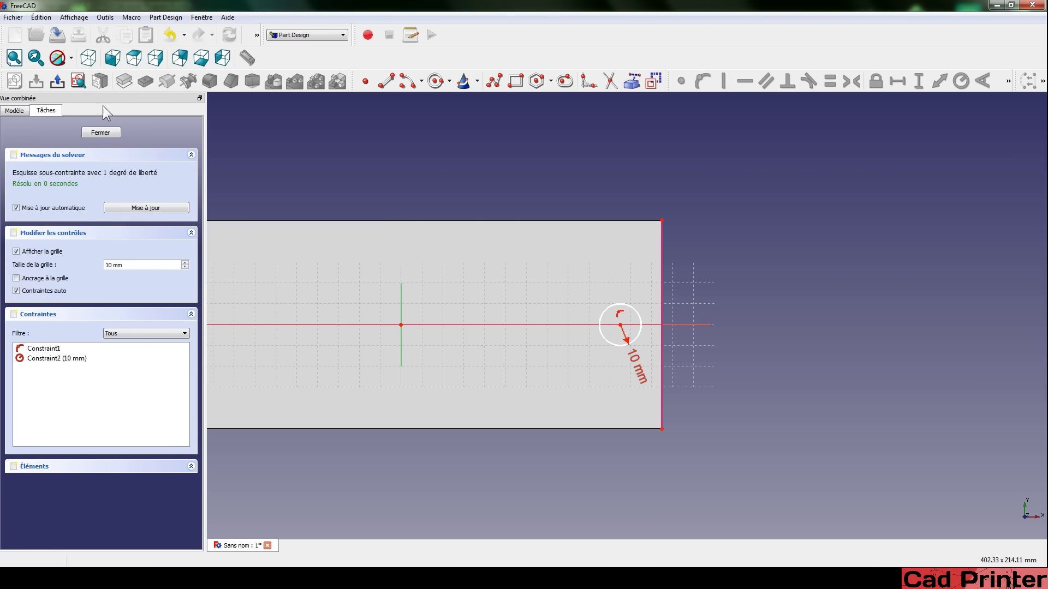
scroll(520, 314, up, 2)
middle_drag(561, 323, 513, 295)
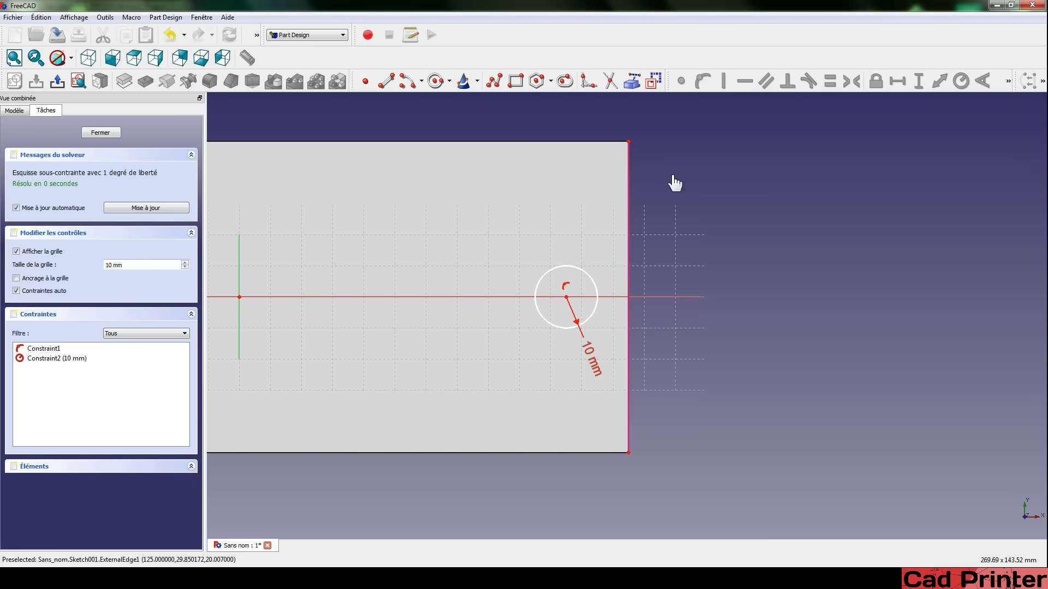
click(629, 163)
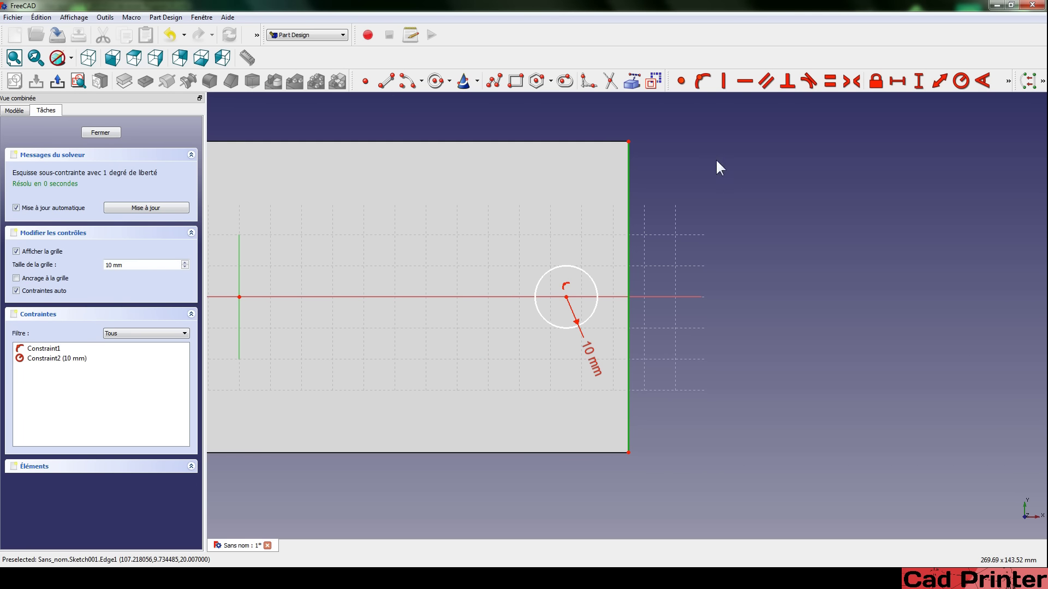
click(710, 205)
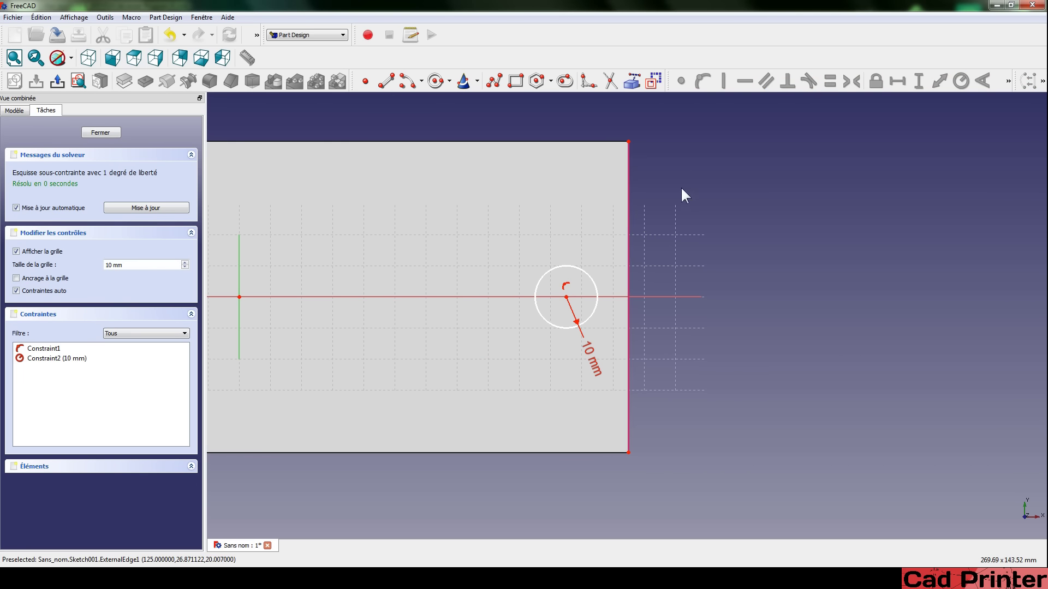
click(628, 141)
click(627, 163)
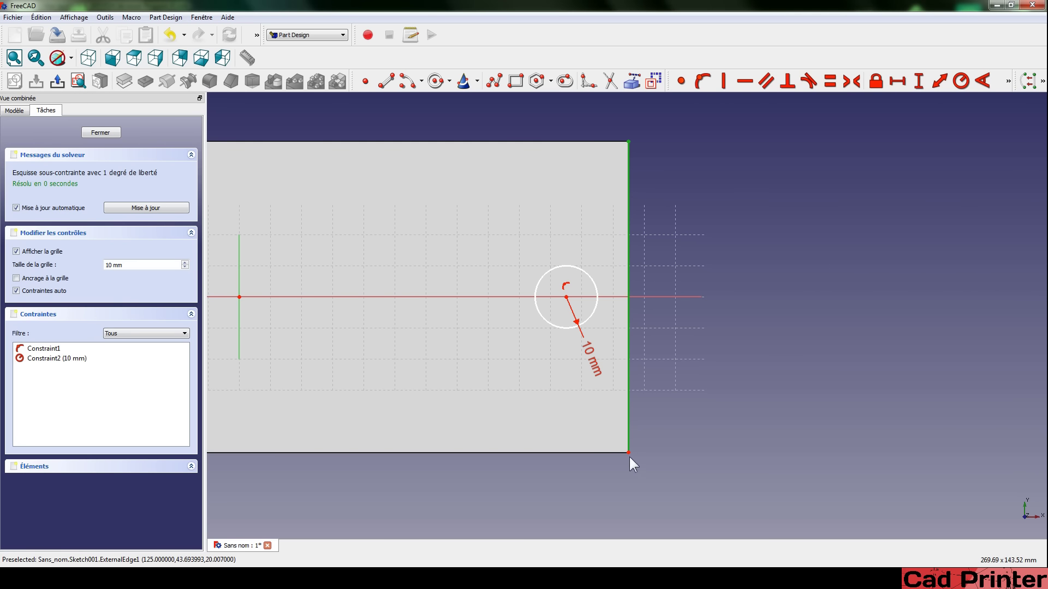
click(759, 287)
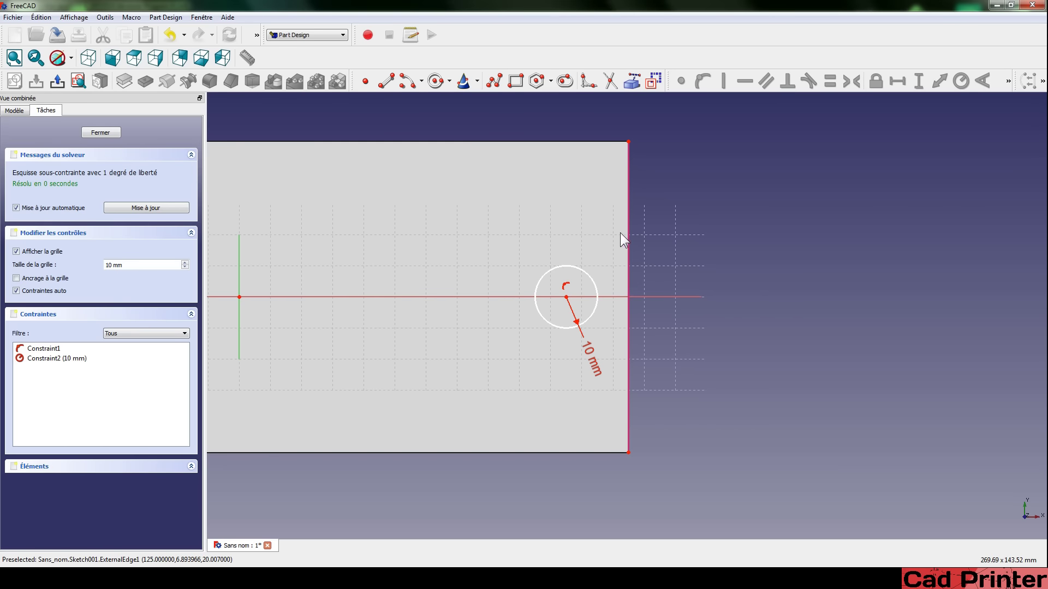
Constrain the hole centre 20 mm horizontally from the plate's top-right corner.
click(566, 297)
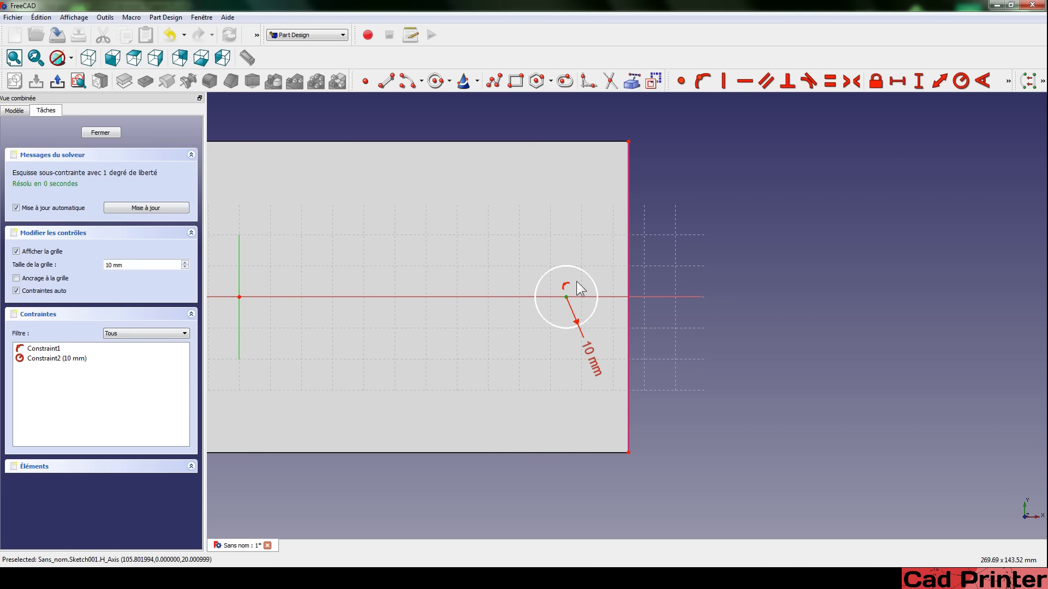
click(629, 141)
click(897, 83)
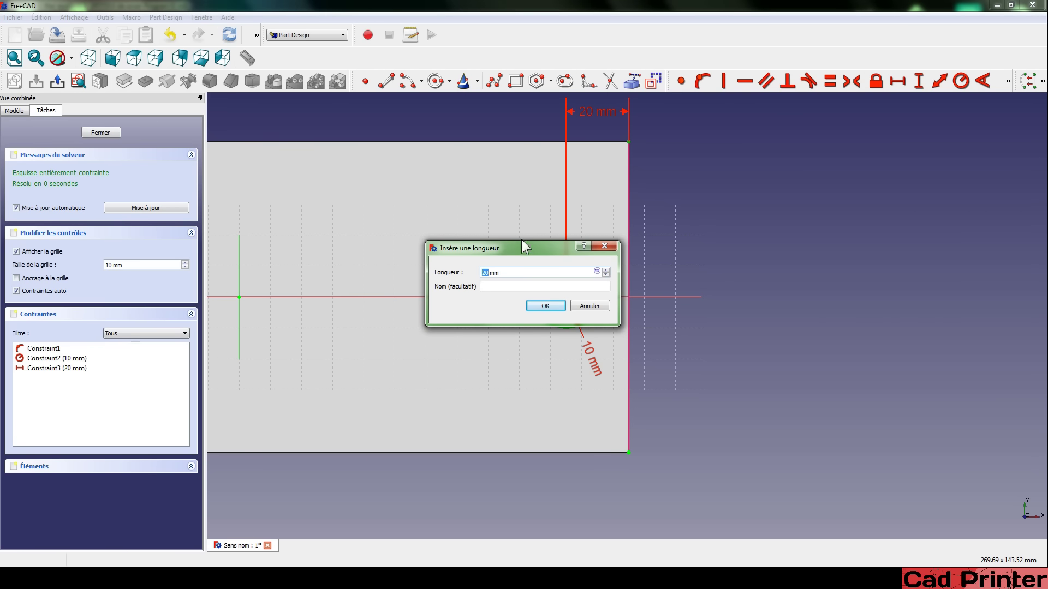
drag(522, 240, 562, 391)
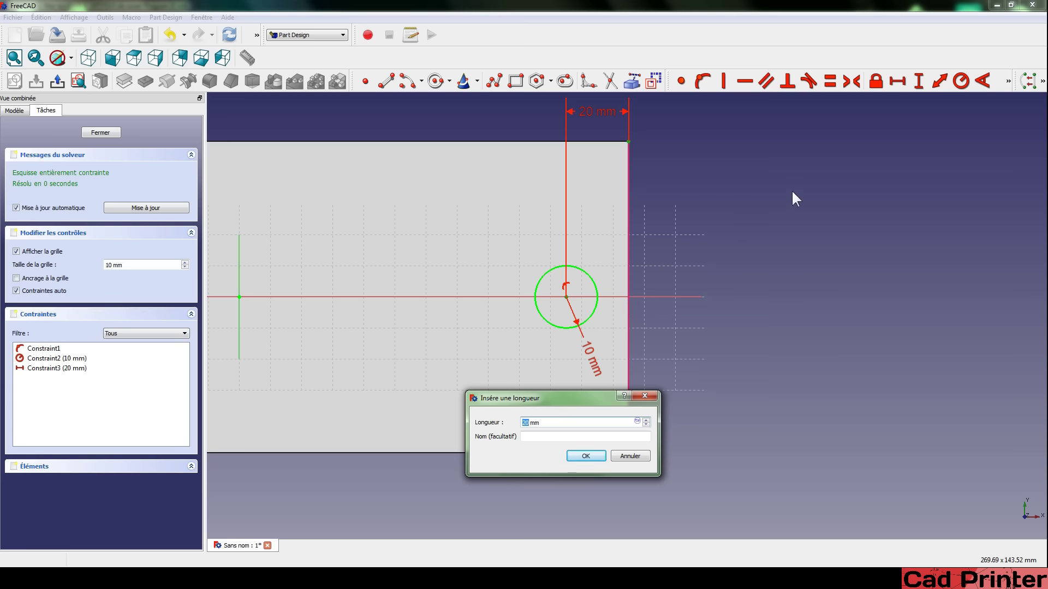
key(Return)
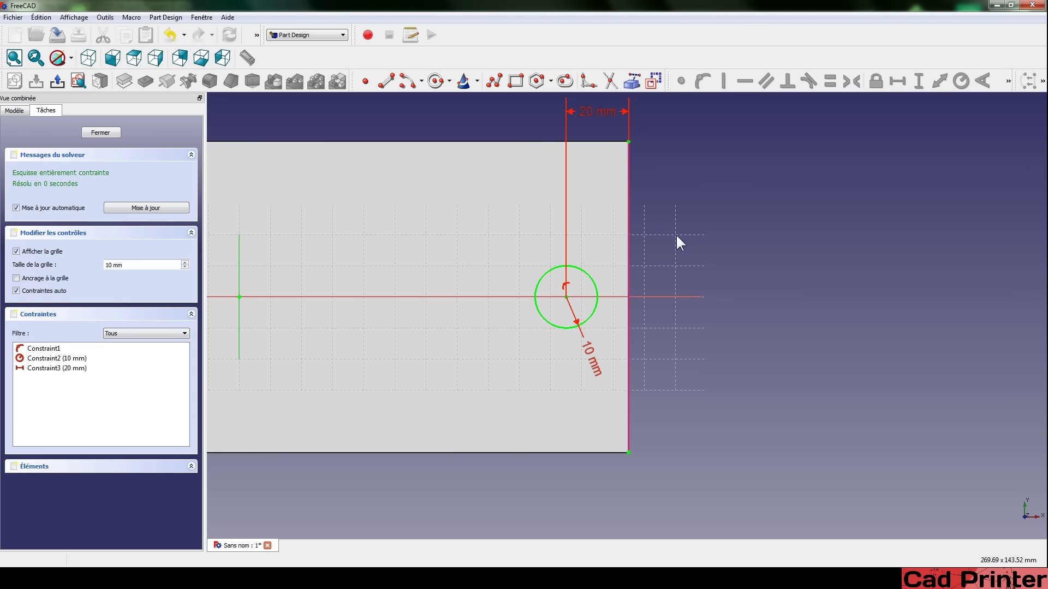
scroll(487, 214, down, 3)
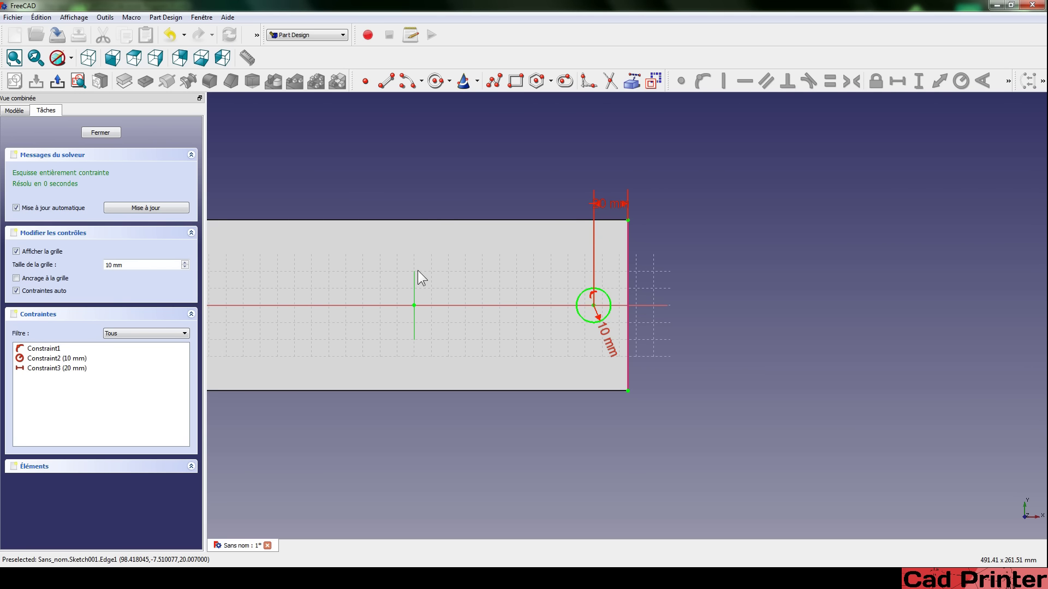
mouse_move(417, 271)
middle_down()
mouse_move(490, 319)
mouse_move(488, 306)
middle_up()
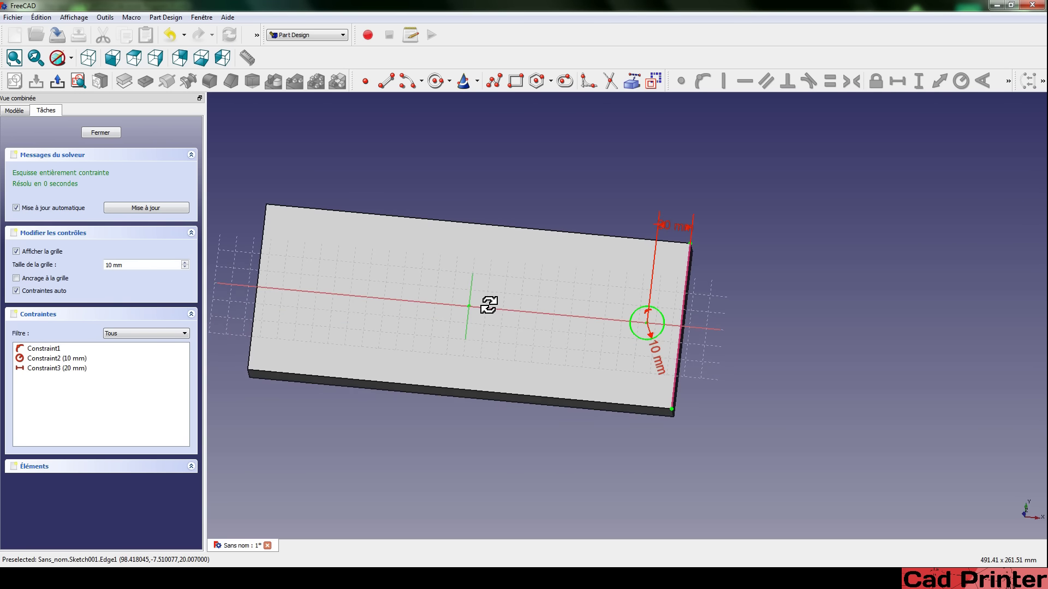
Close Sketch001 and pocket its circle through the plate.
click(59, 83)
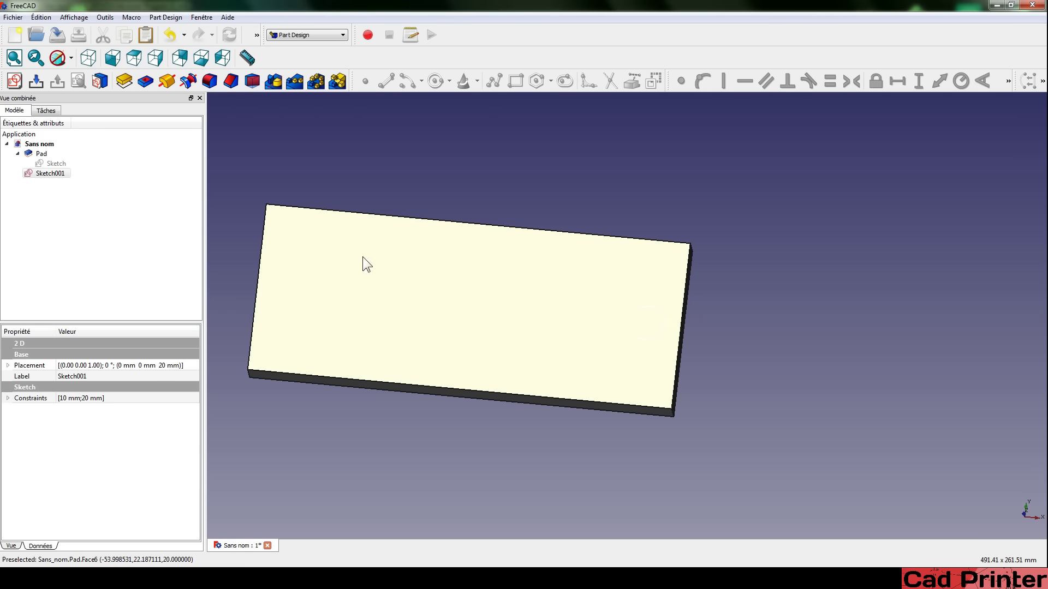
click(49, 173)
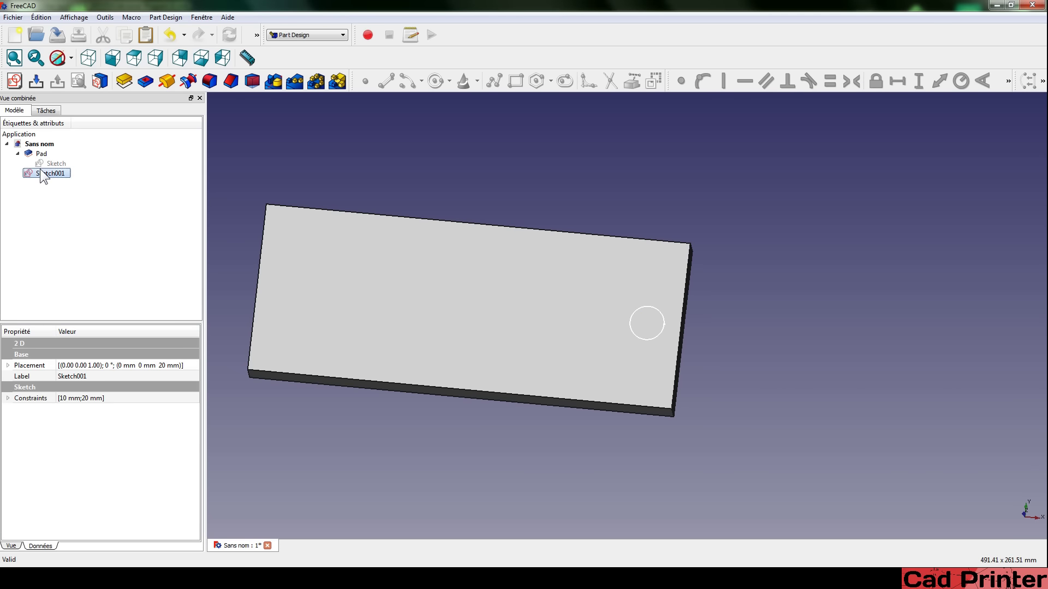
click(145, 80)
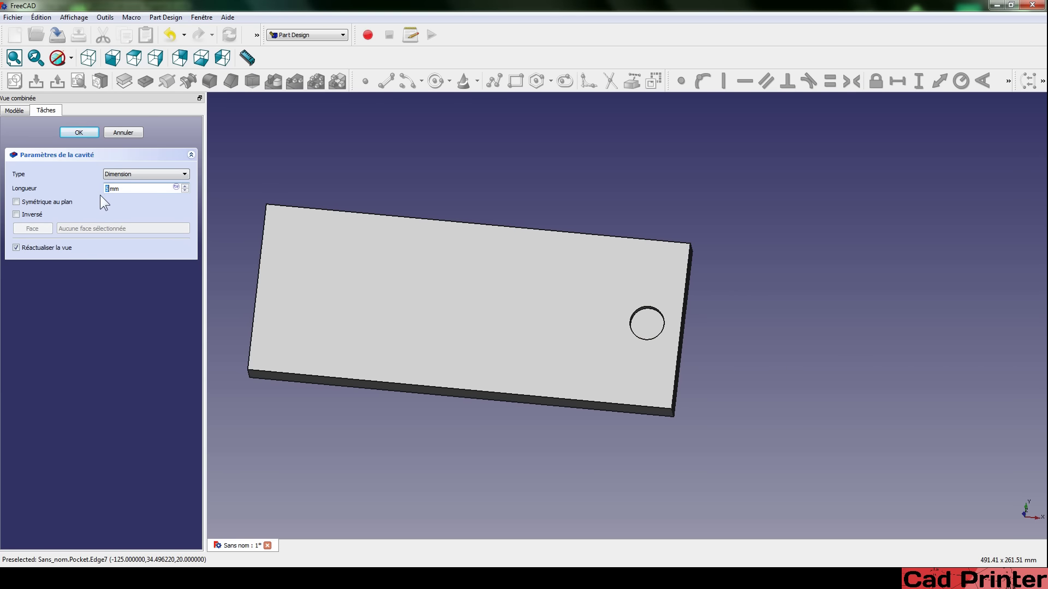
key(Return)
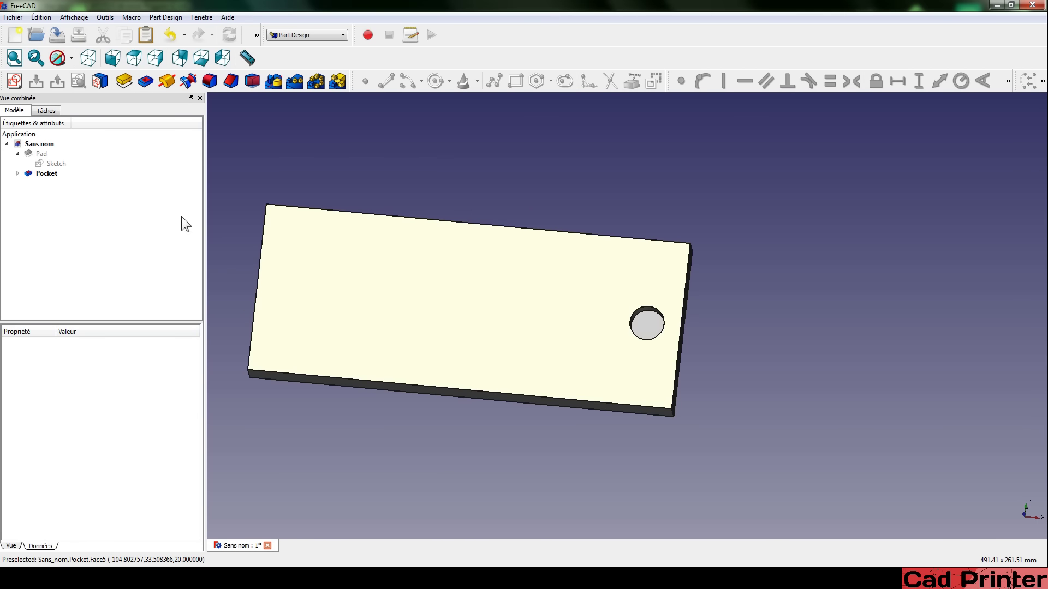
Shorten the base sketch's 250 mm length dimension to 100 mm and close the sketch.
double_click(52, 164)
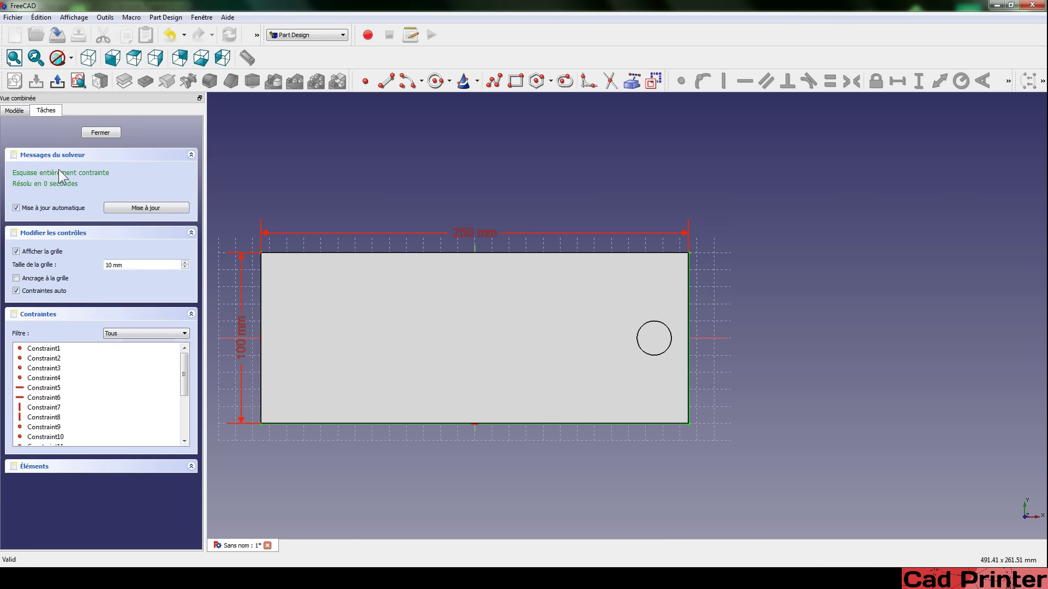
double_click(461, 236)
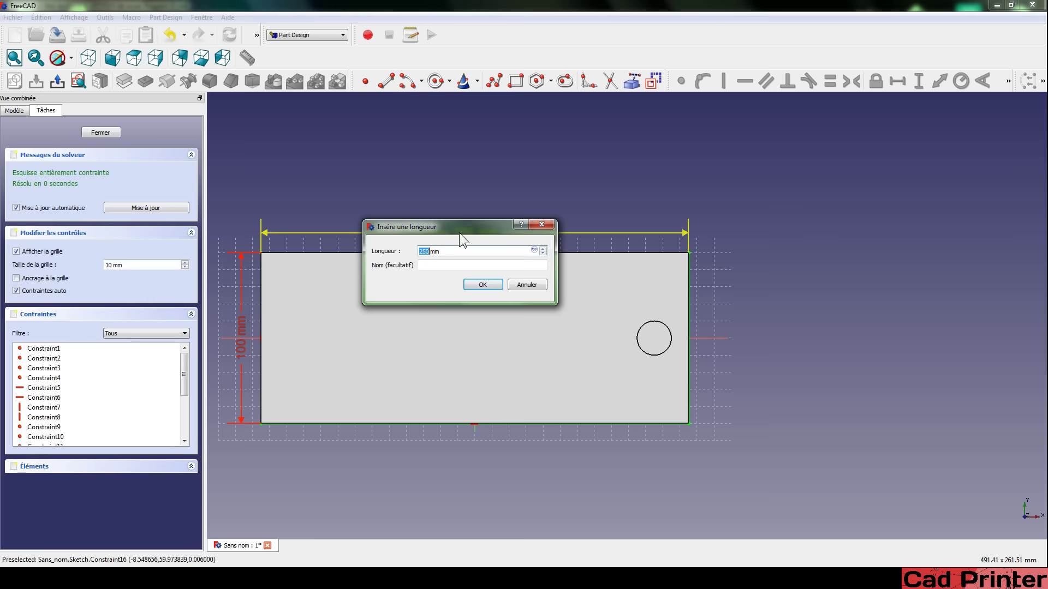
drag(446, 227, 453, 148)
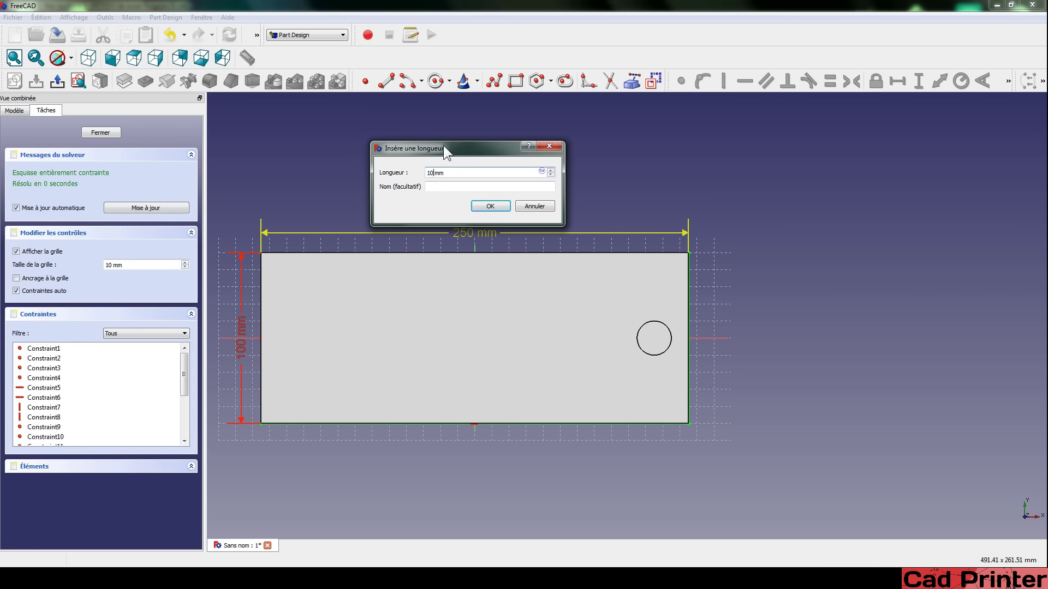
key(Return)
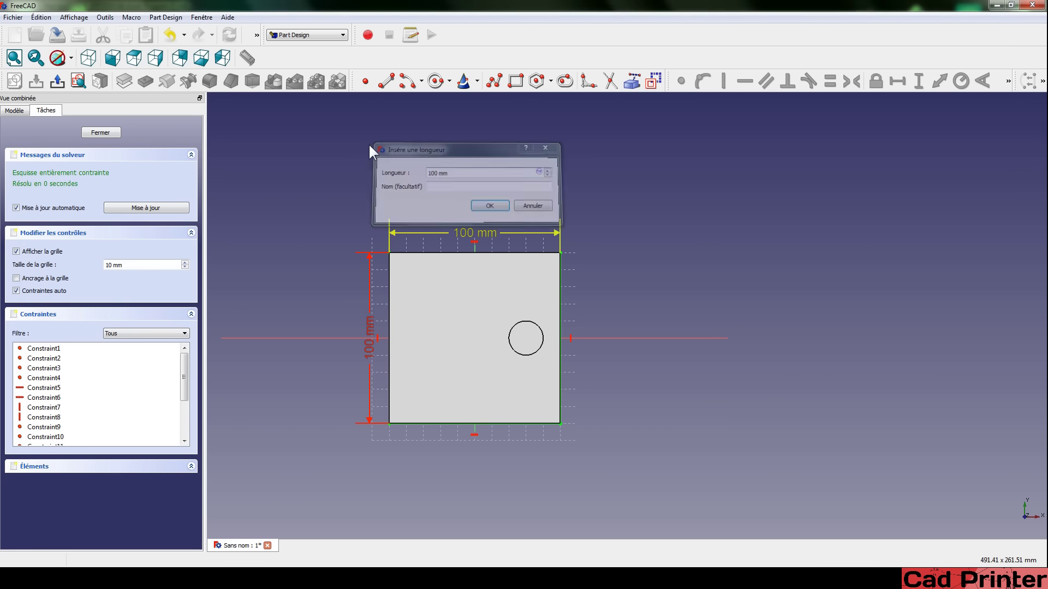
scroll(519, 366, up, 2)
mouse_move(518, 366)
middle_down()
mouse_move(559, 445)
mouse_move(573, 277)
mouse_move(545, 271)
middle_up()
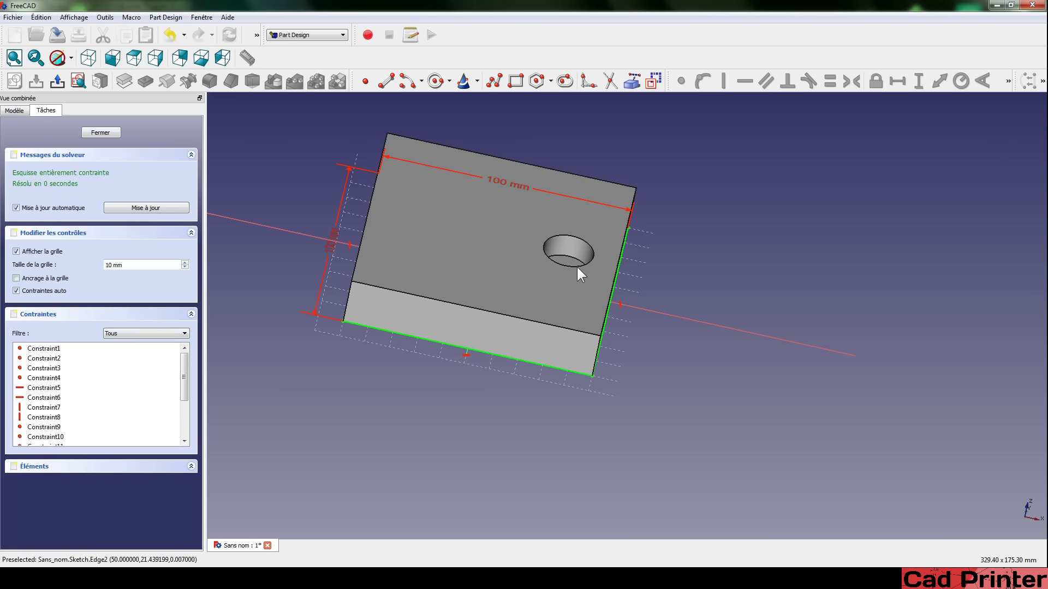
mouse_move(581, 233)
middle_down()
mouse_move(457, 257)
mouse_move(449, 283)
mouse_move(428, 265)
middle_up()
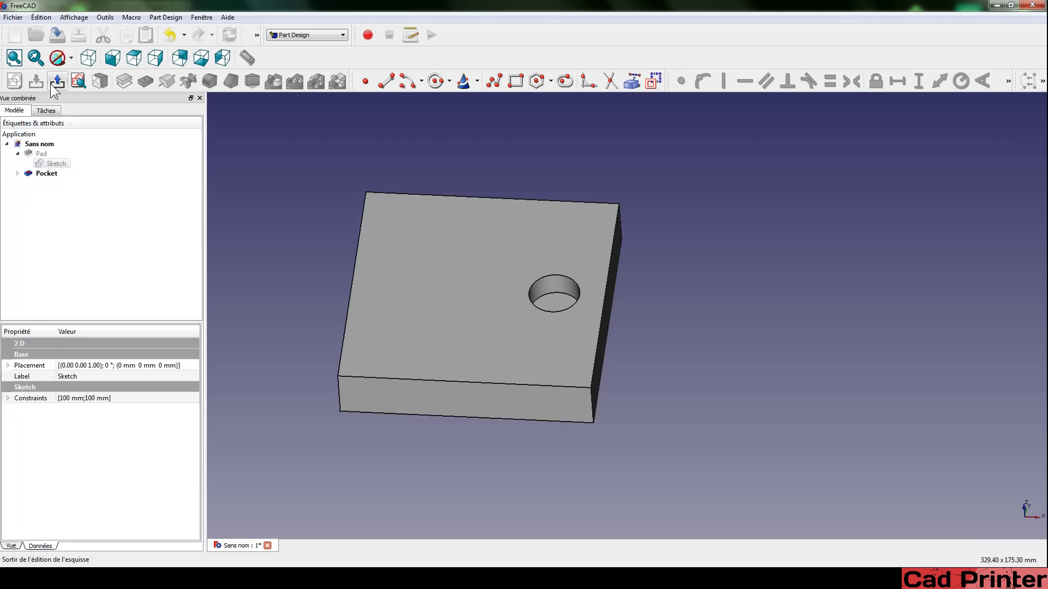
click(101, 133)
click(17, 173)
double_click(47, 184)
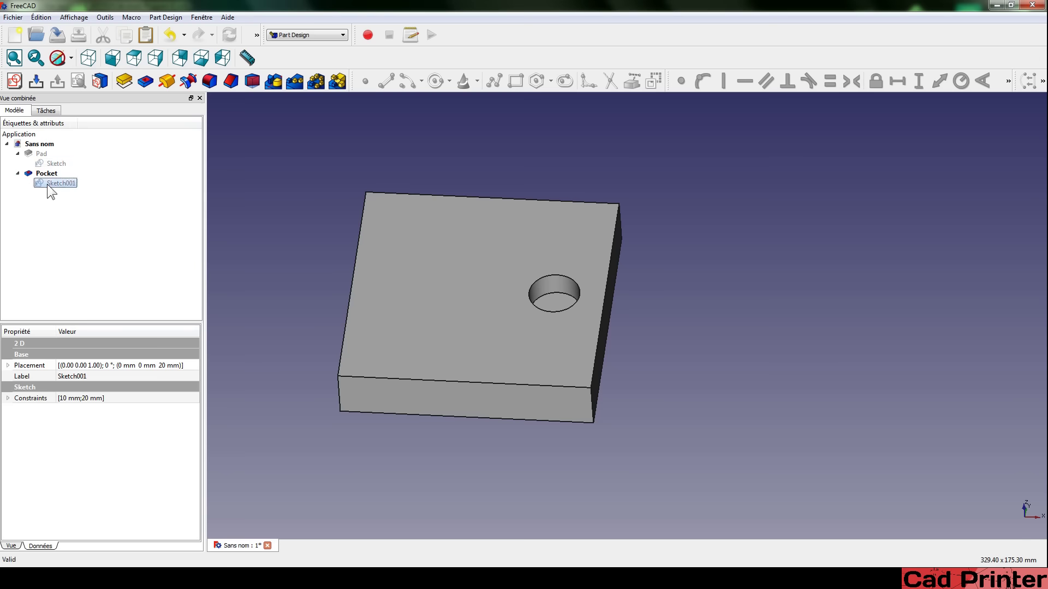
middle_drag(555, 297, 579, 244)
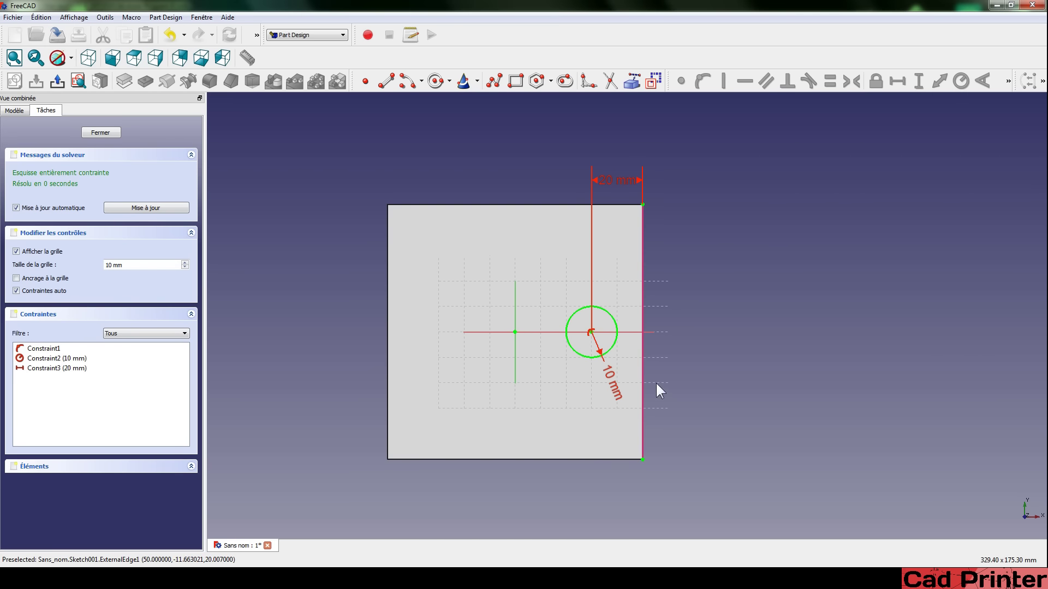
middle_drag(656, 382, 675, 352)
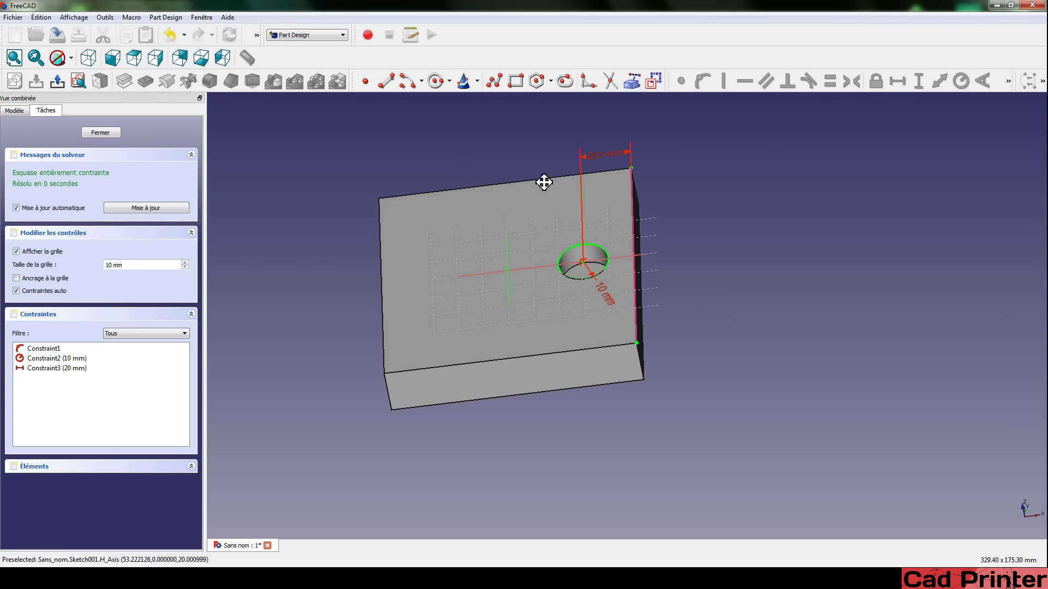
middle_drag(542, 180, 571, 223)
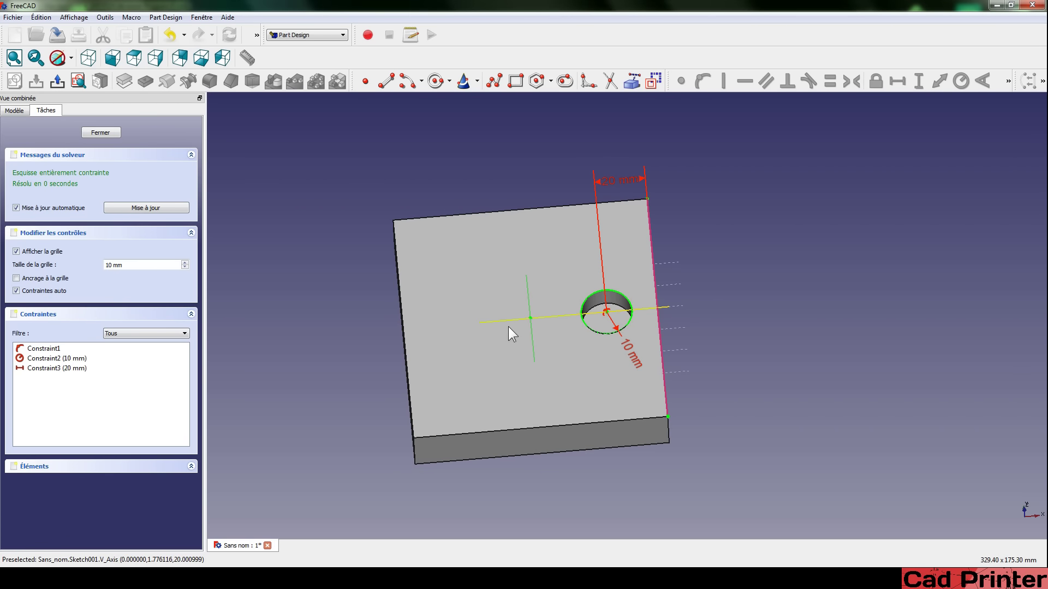
click(53, 83)
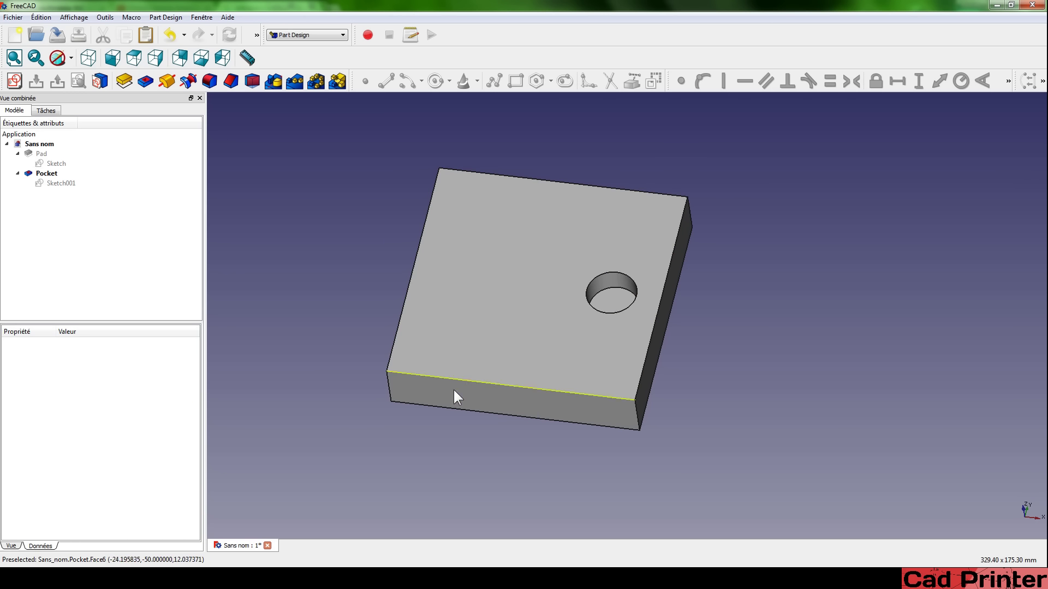
middle_drag(441, 366, 455, 324)
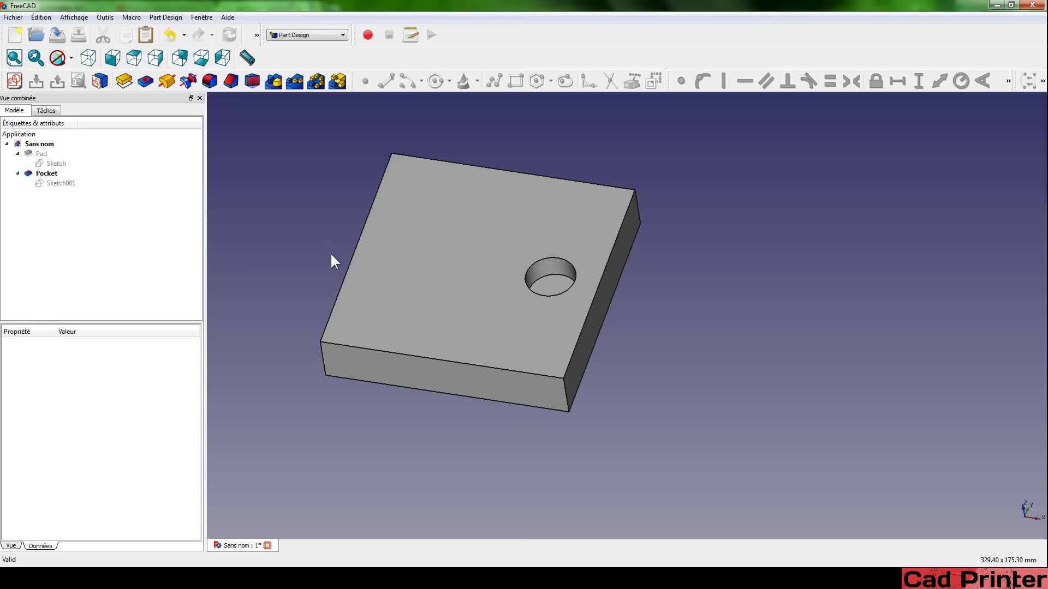
middle_drag(331, 256, 418, 276)
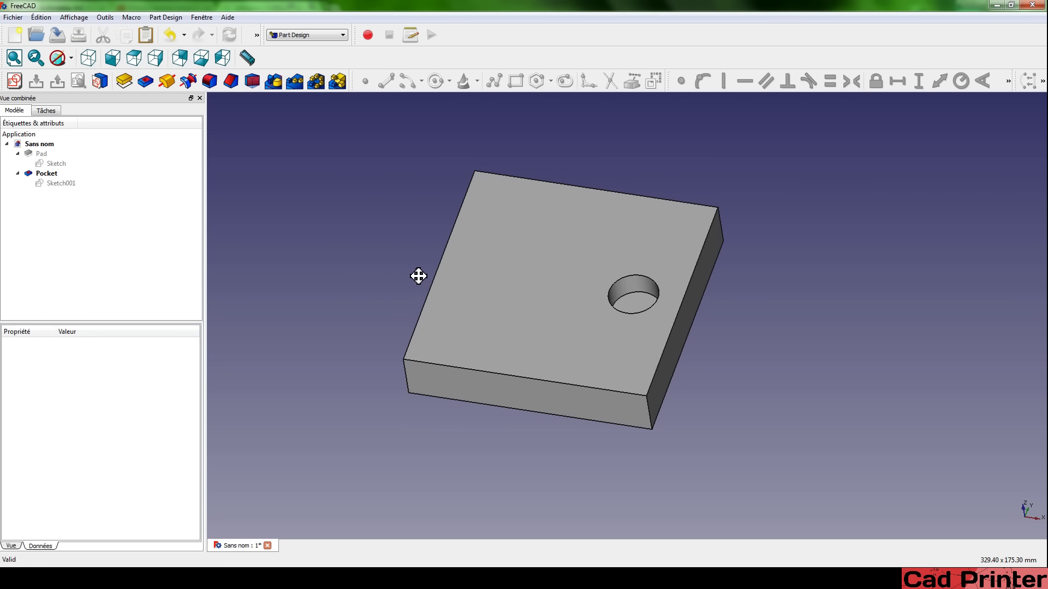
Reopen Sketch001 and undo the linked right edge with its 20 mm dimension.
double_click(58, 181)
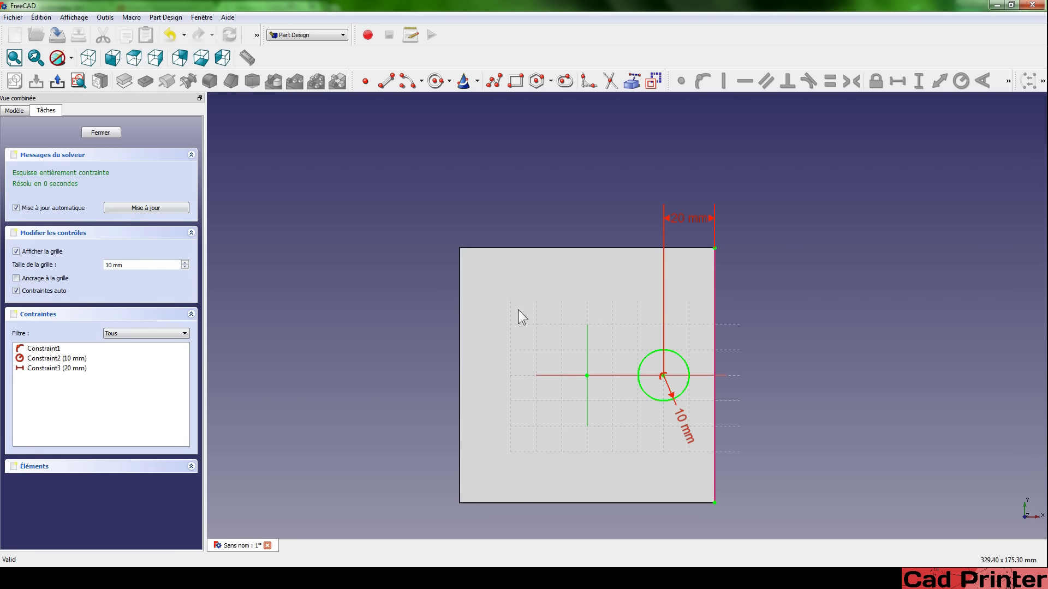
middle_drag(522, 316, 457, 243)
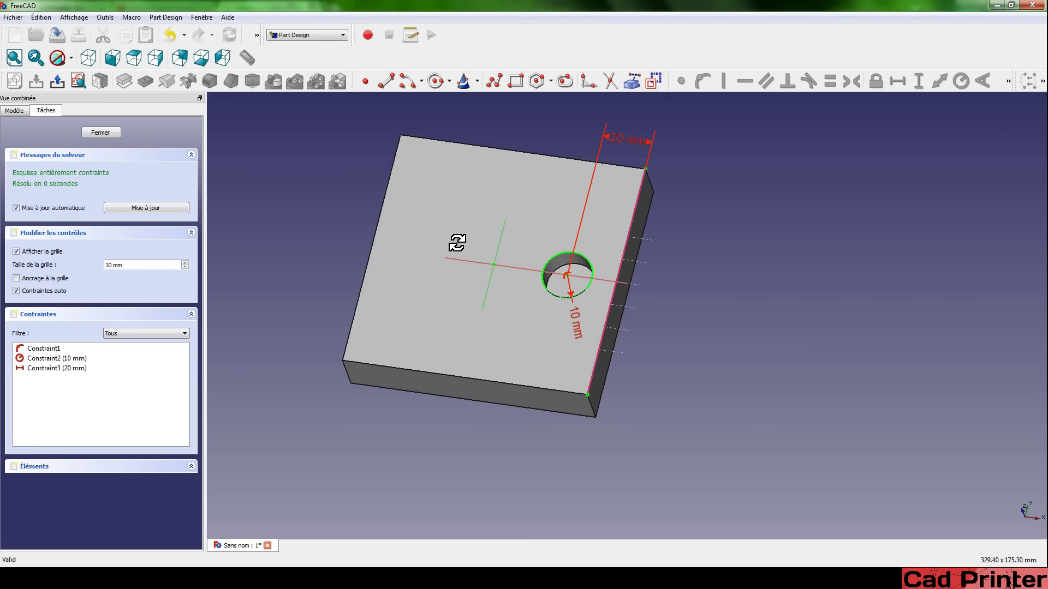
click(637, 199)
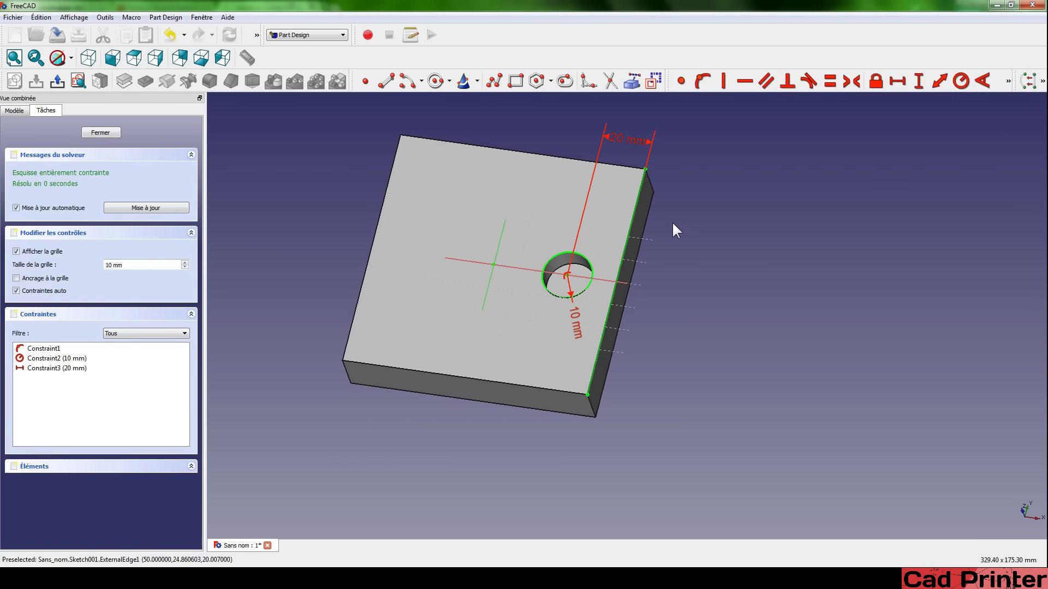
key(ctrl+z)
Tilt the view to see the 10 mm circle sketch against the plate's right edge.
mouse_move(428, 314)
middle_down()
mouse_move(478, 355)
mouse_move(484, 377)
middle_up()
click(78, 81)
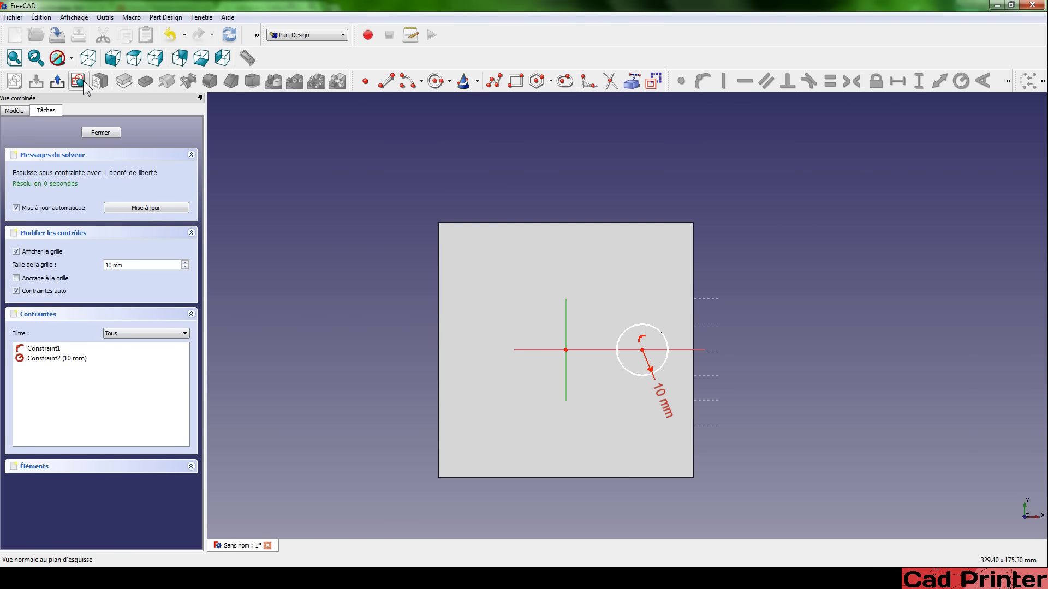
click(631, 80)
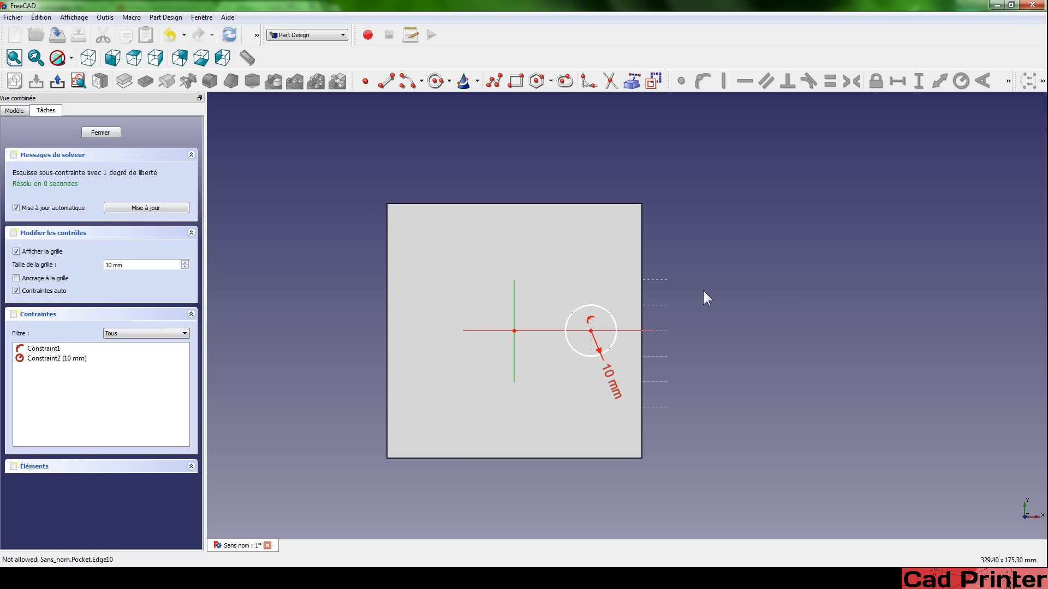
middle_drag(704, 402, 655, 375)
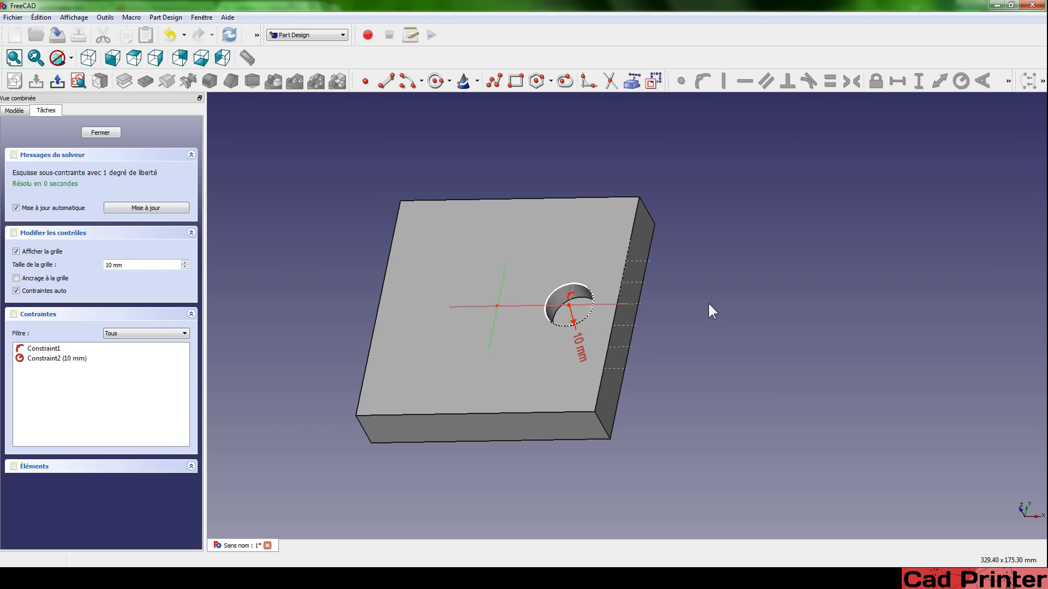
In the Modèle tree, hide Pocket and show Pad so the plate's right edge is pickable.
click(12, 111)
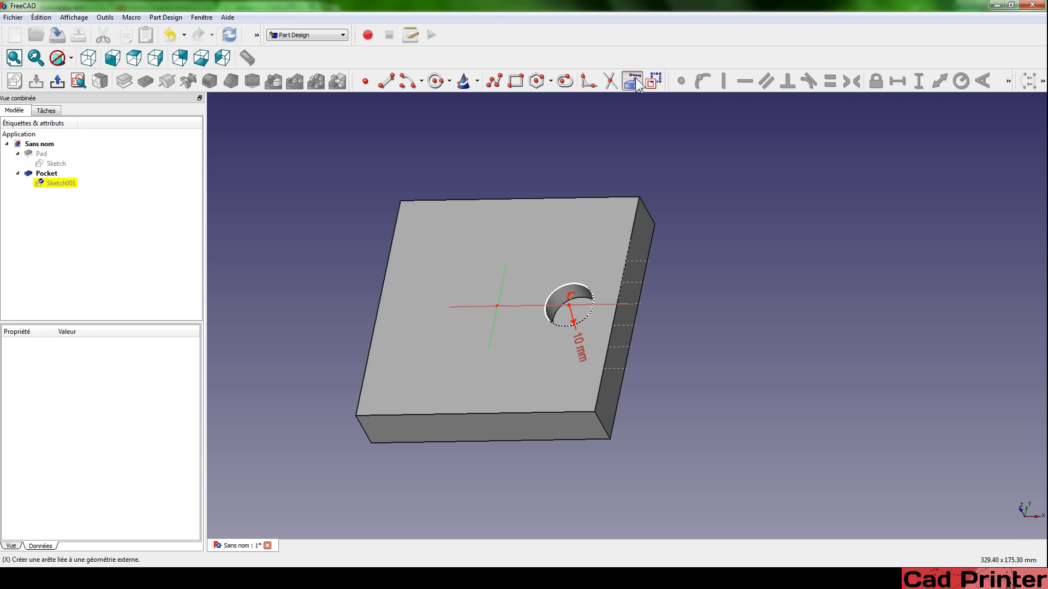
click(631, 235)
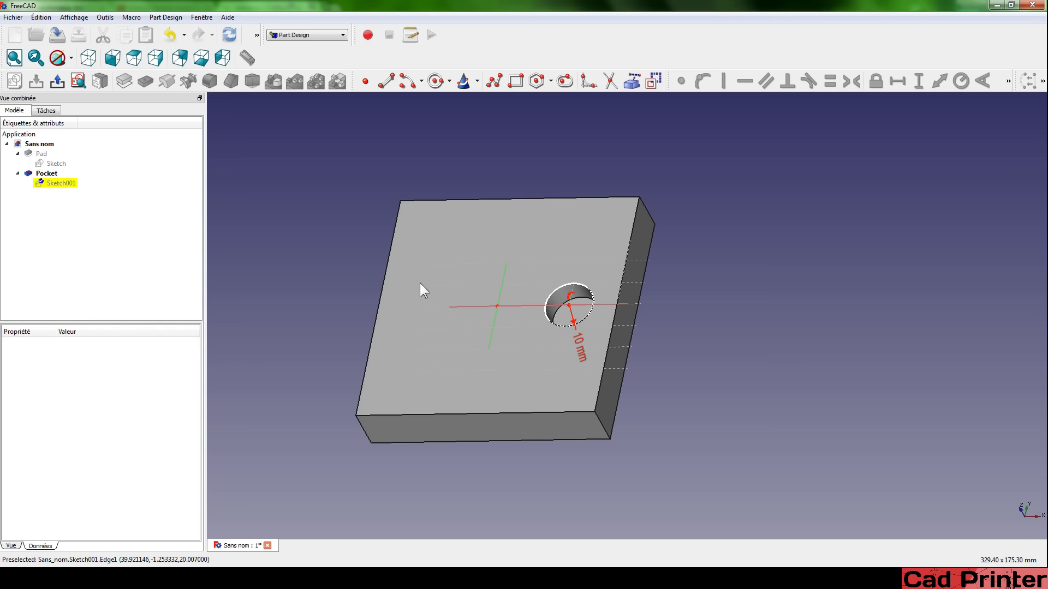
click(38, 172)
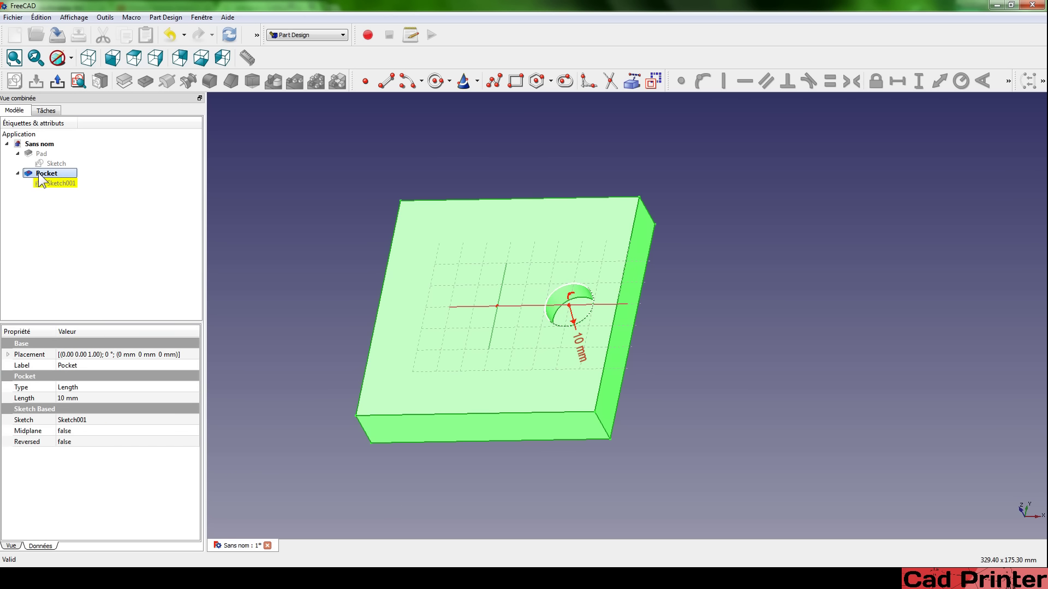
key(space)
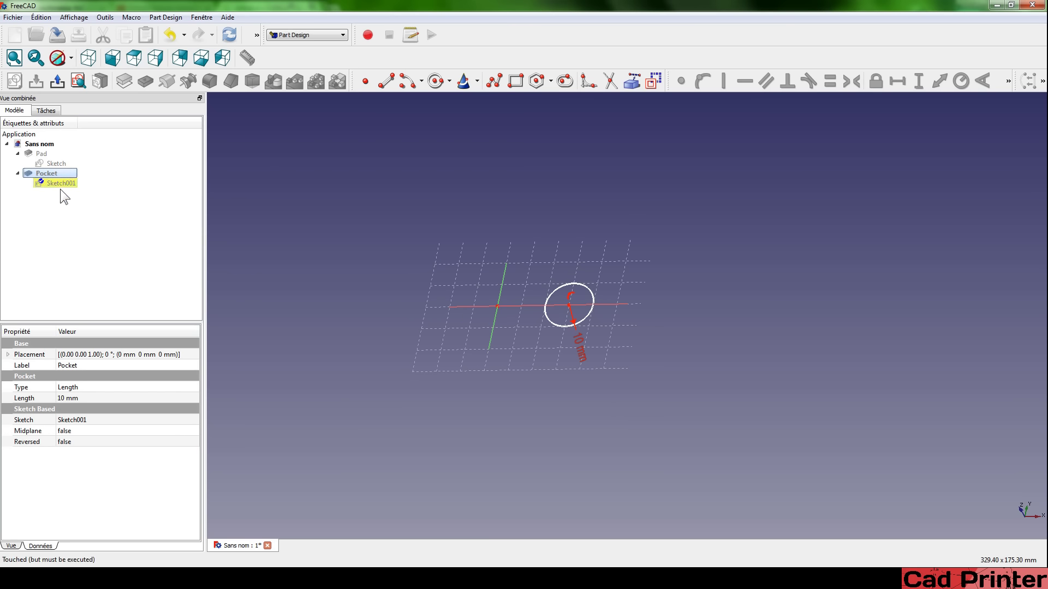
click(37, 159)
key(space)
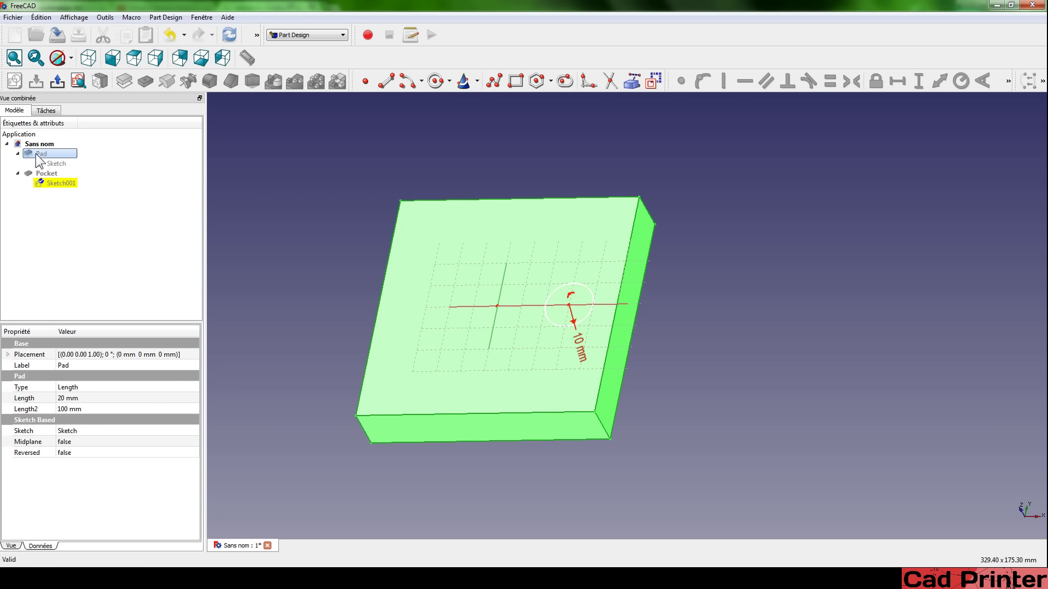
click(310, 191)
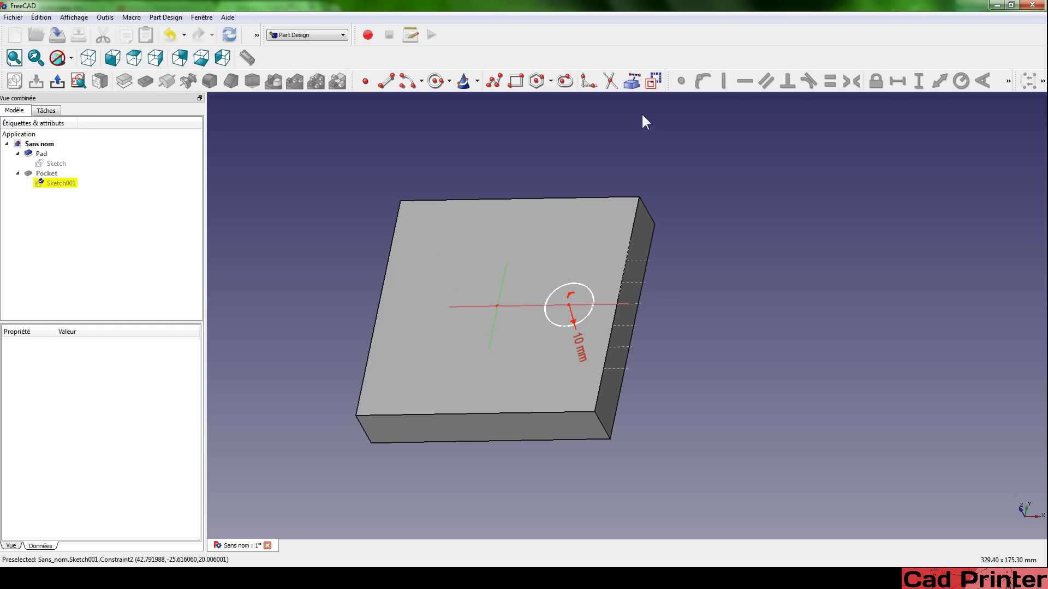
Link the pad's right edge and fix the circle centre 20 mm horizontally from its corner.
click(631, 83)
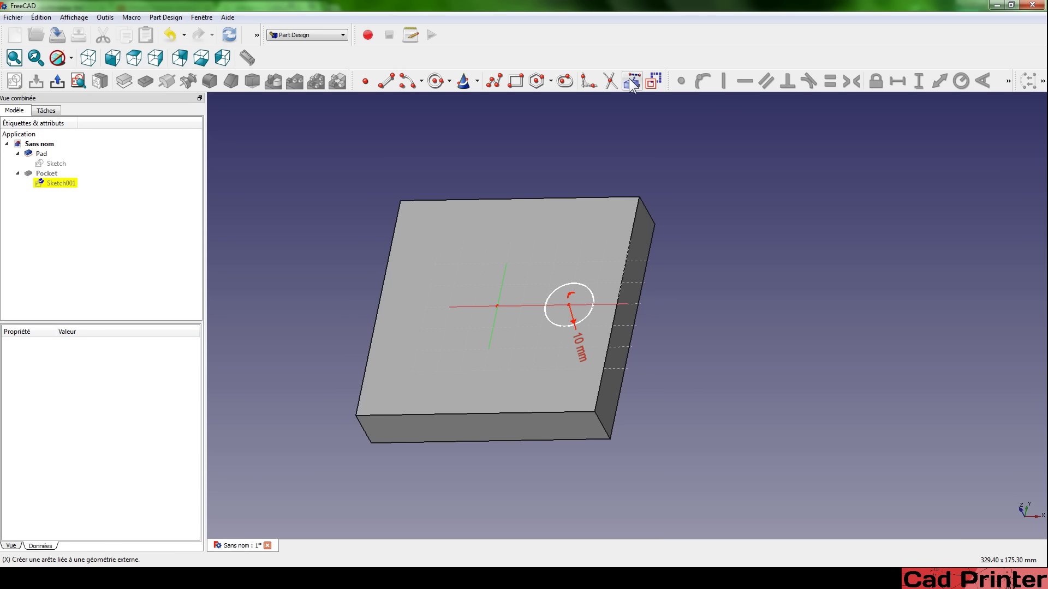
click(628, 249)
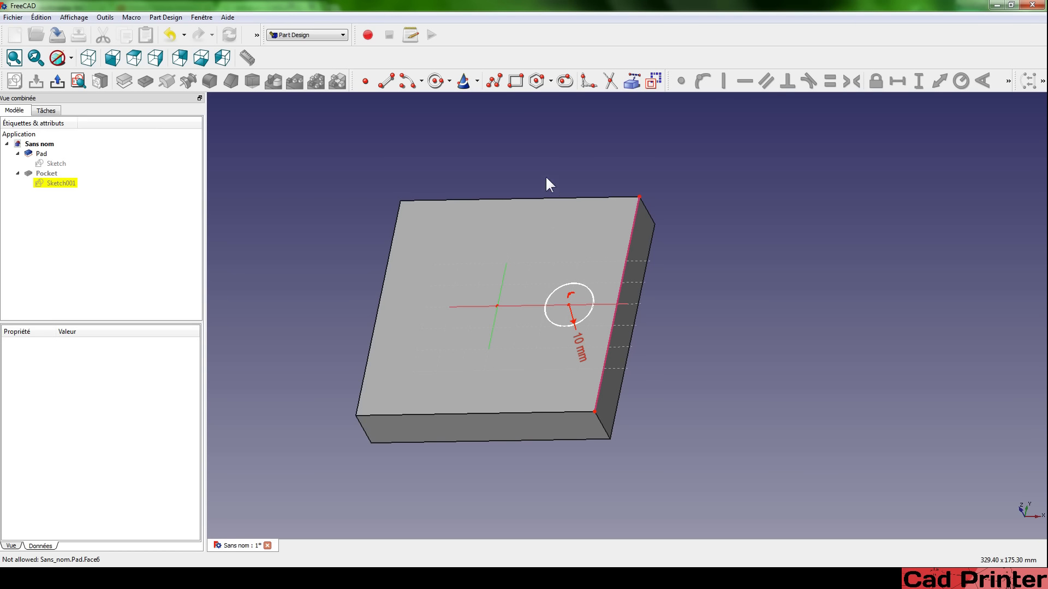
right_click(567, 305)
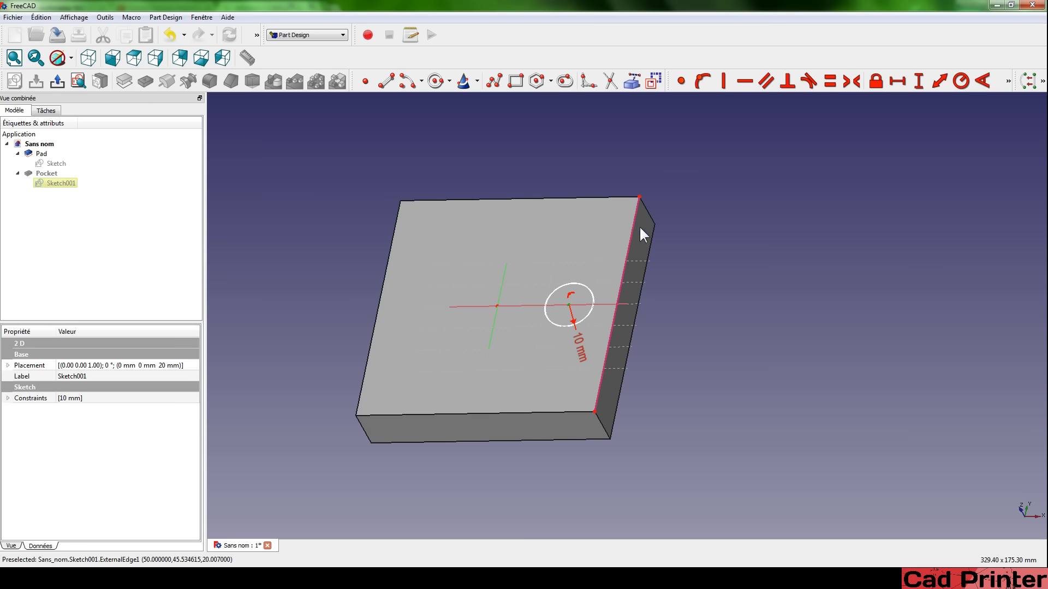
click(896, 81)
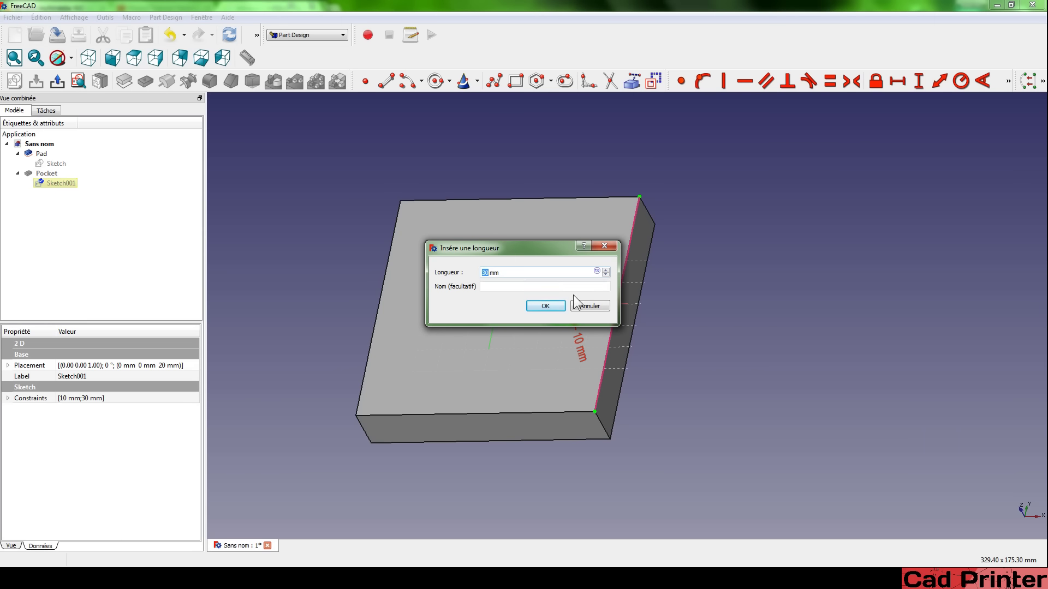
click(589, 306)
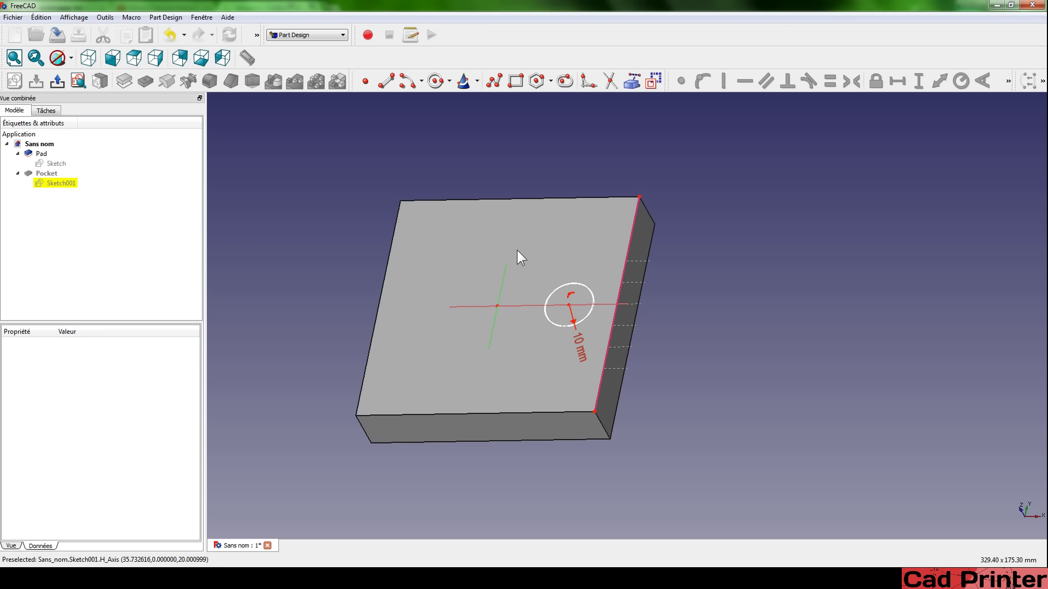
click(568, 303)
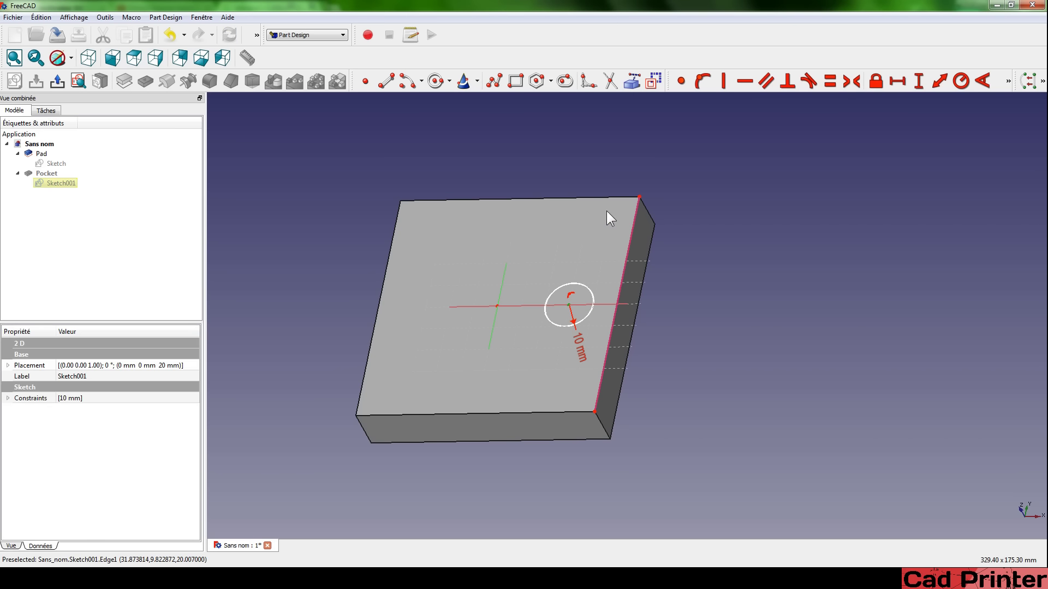
click(640, 197)
click(893, 83)
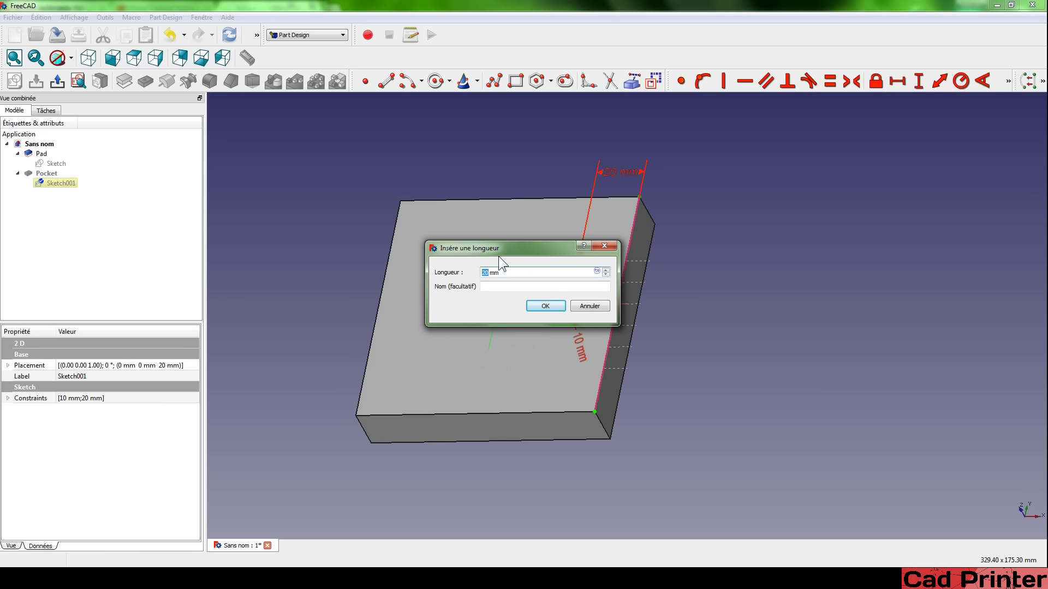
drag(493, 247, 349, 130)
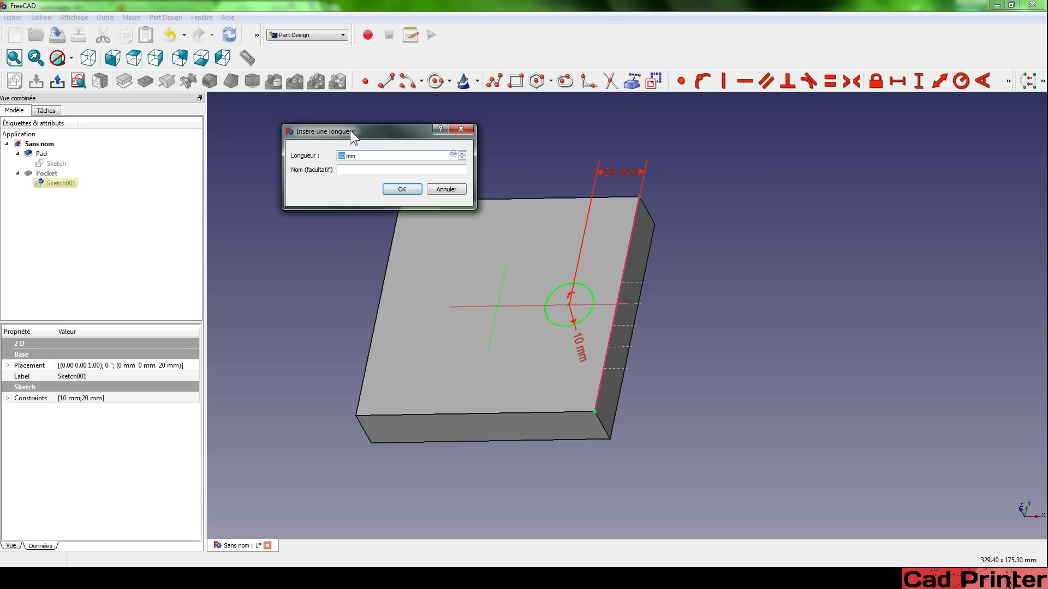
click(402, 188)
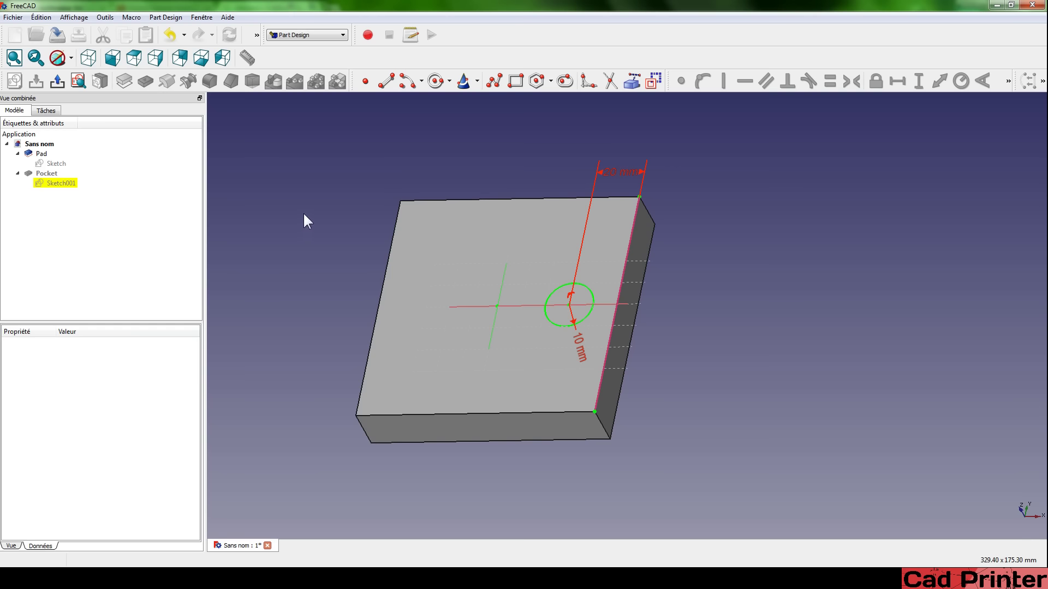
Close the hole sketch, hide Pad, show Pocket, and inspect the plate's right side.
click(60, 82)
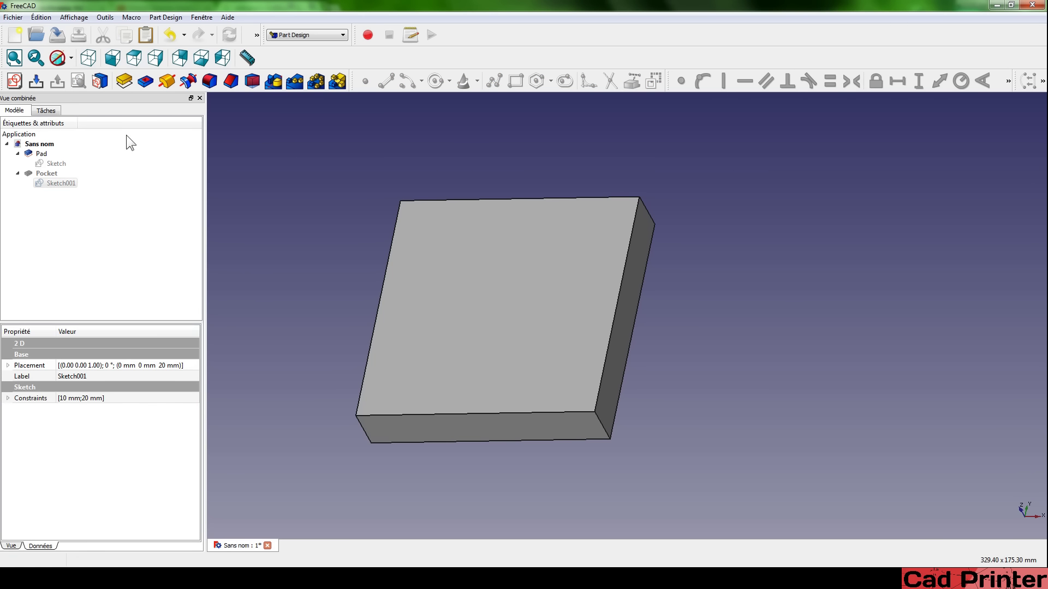
click(40, 154)
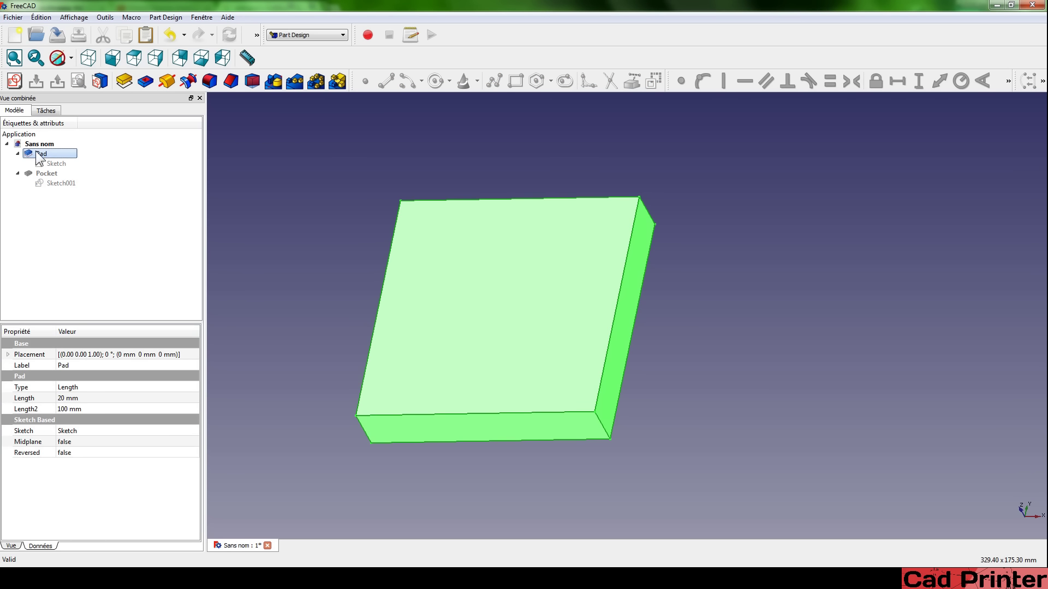
key(space)
click(41, 172)
key(space)
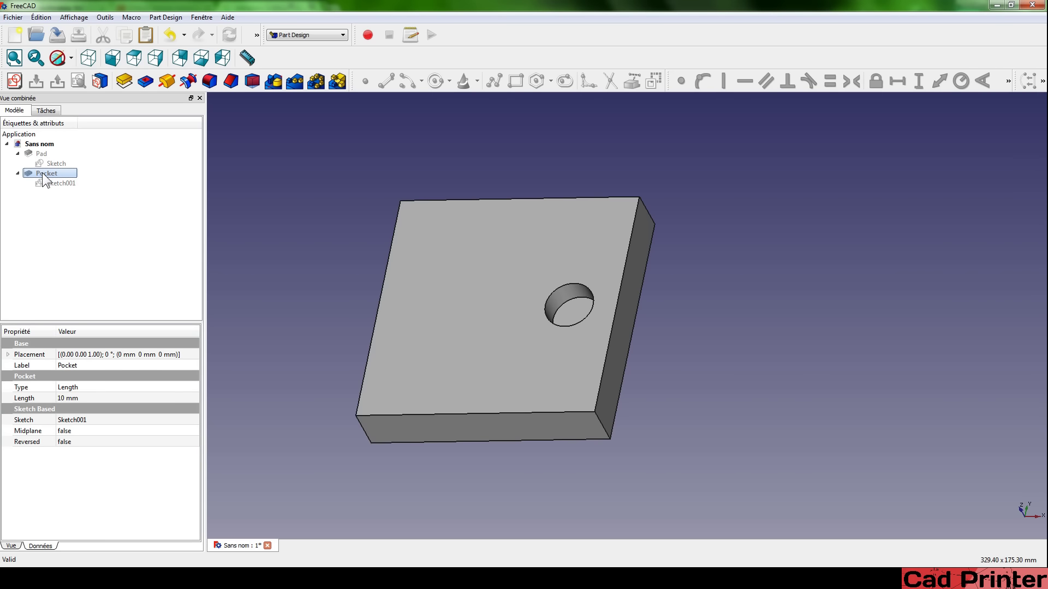
middle_drag(494, 240, 489, 252)
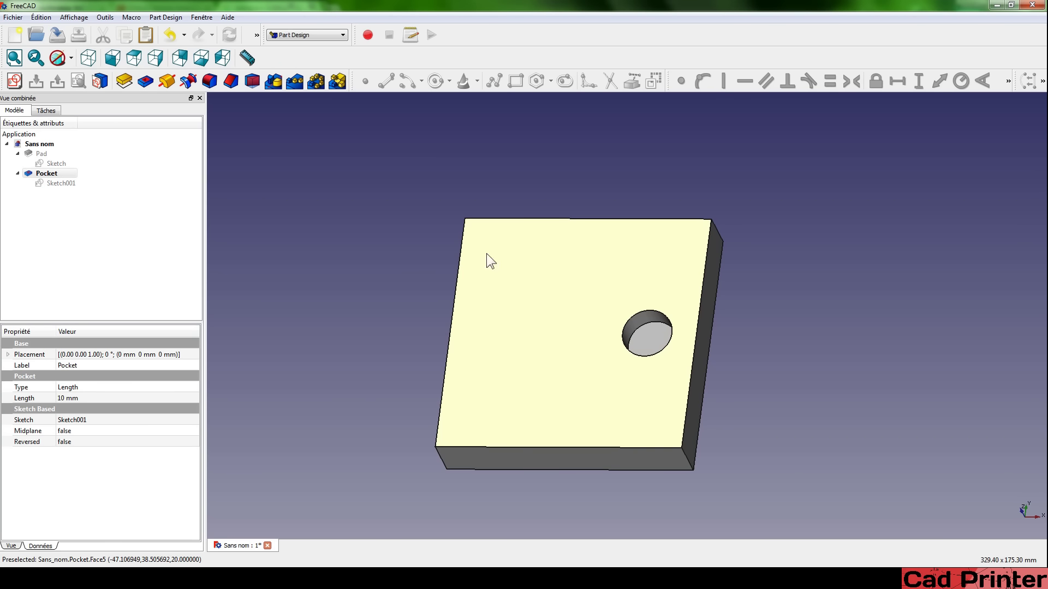
mouse_move(601, 379)
middle_down()
mouse_move(639, 358)
mouse_move(636, 339)
middle_up()
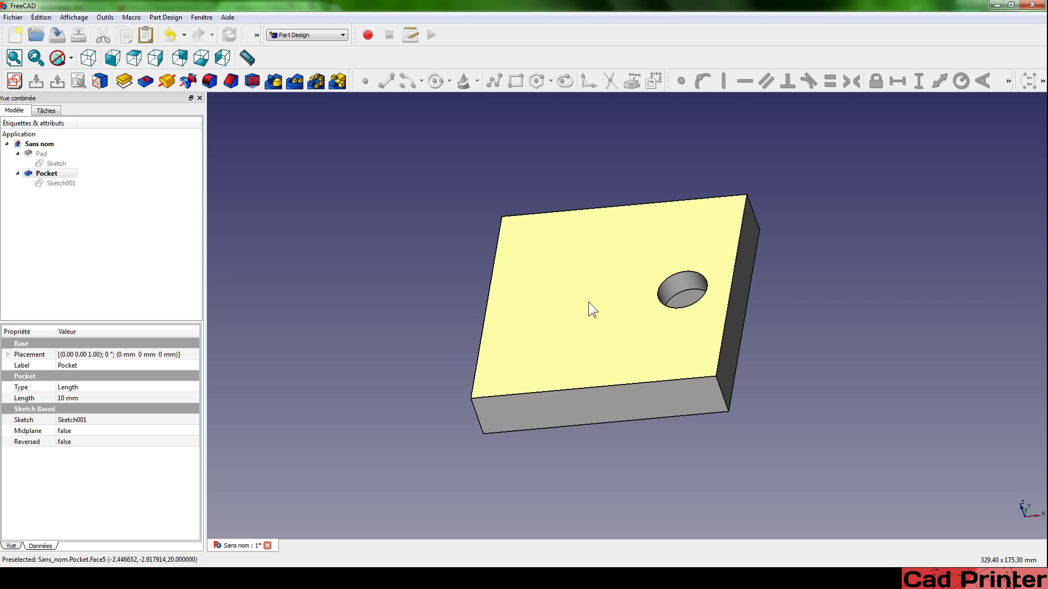
middle_drag(545, 311, 708, 256)
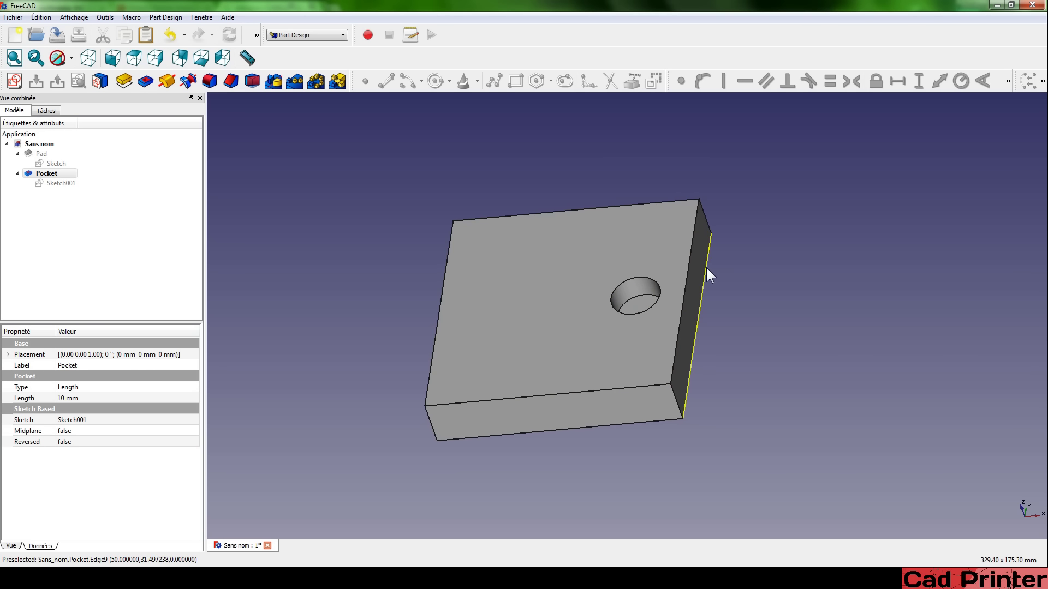
Confirm Sketch001 is fully constrained, close it, and select the blind hole's floor face.
double_click(54, 185)
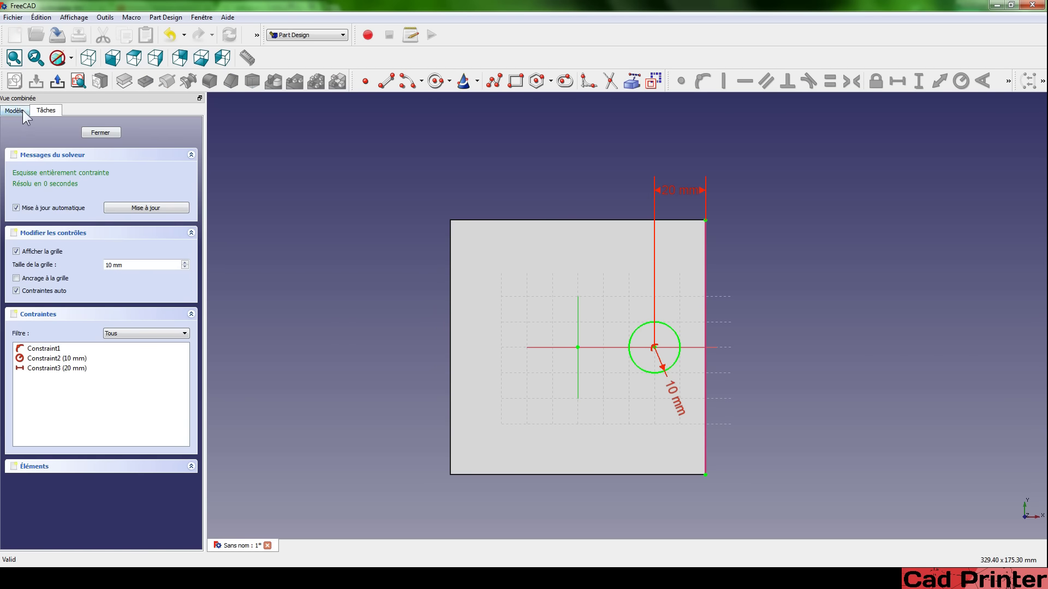
click(22, 111)
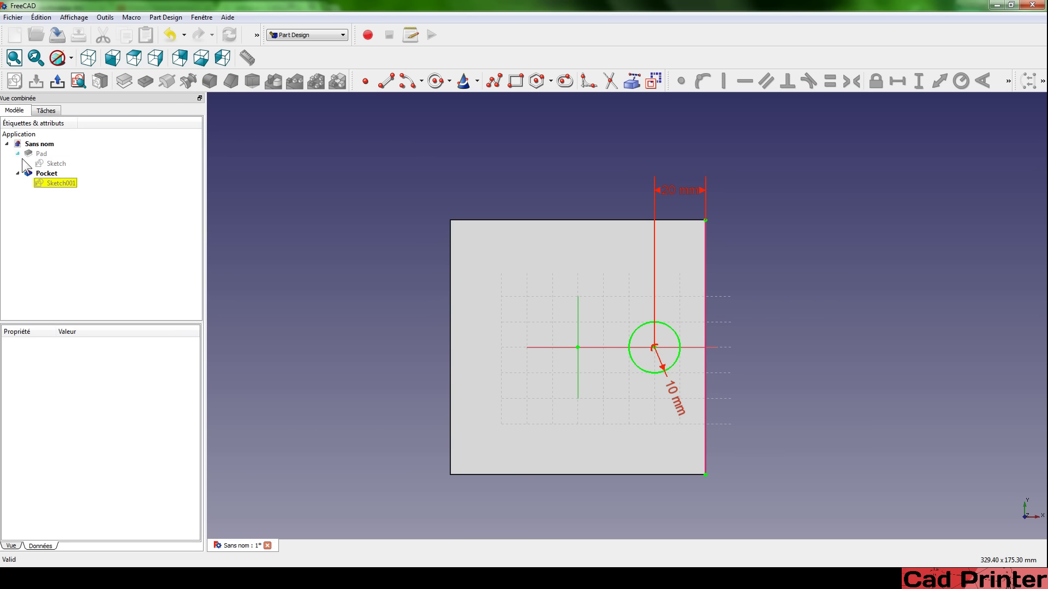
click(57, 81)
middle_drag(627, 296, 582, 220)
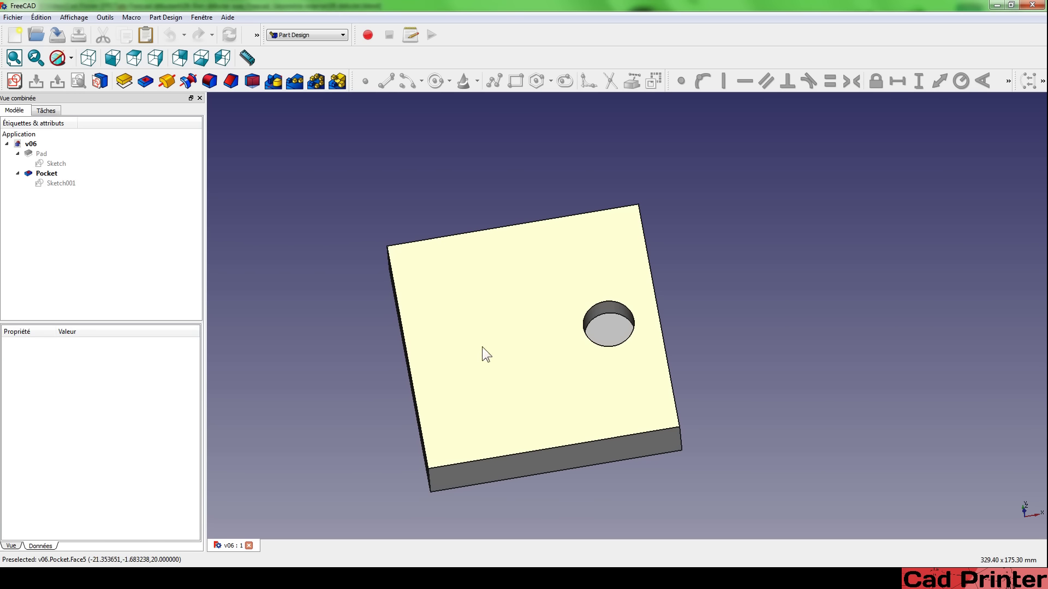
scroll(357, 349, up, 2)
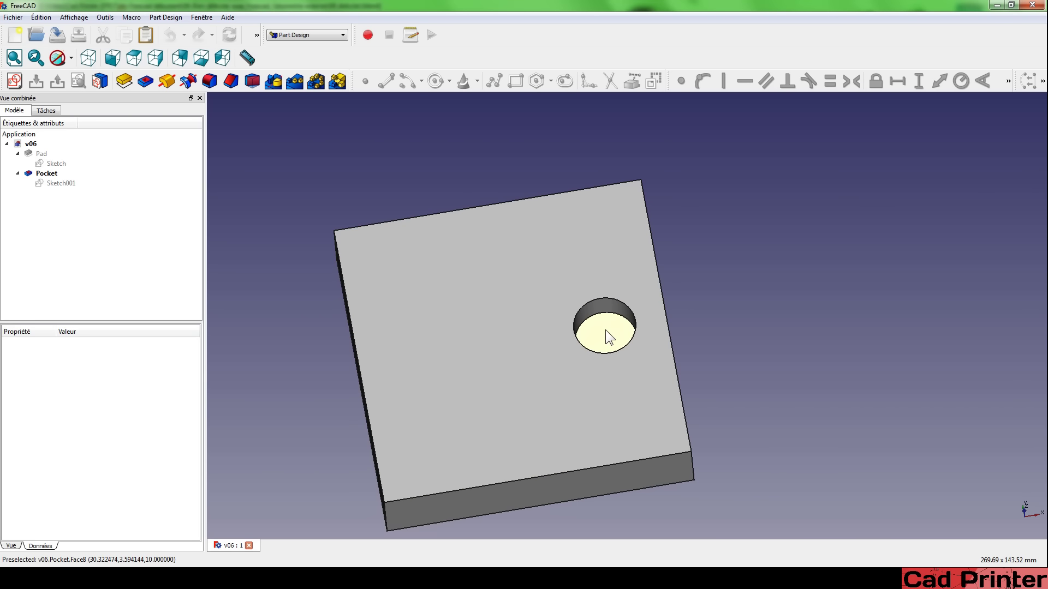
middle_drag(546, 275, 498, 230)
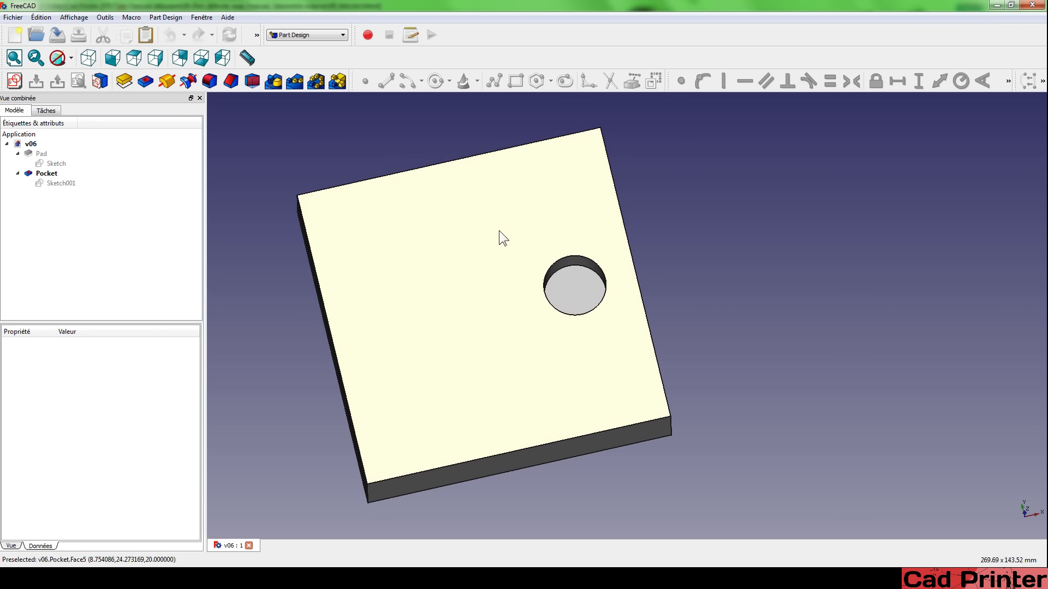
click(583, 291)
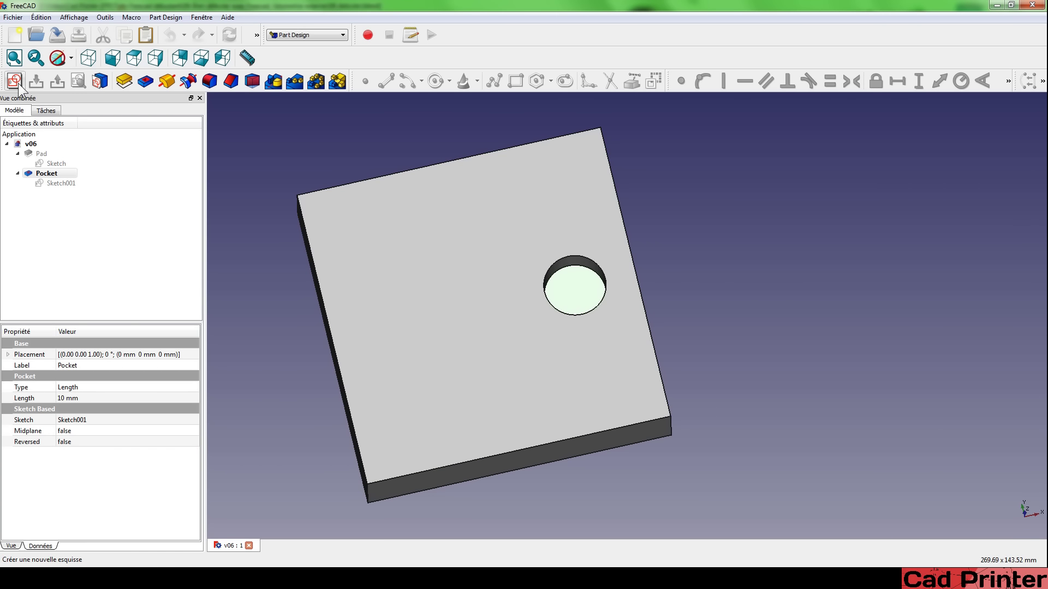
Start Sketch002 on the hole floor and link the hole's circular edge as external geometry.
click(15, 82)
middle_drag(546, 332, 541, 309)
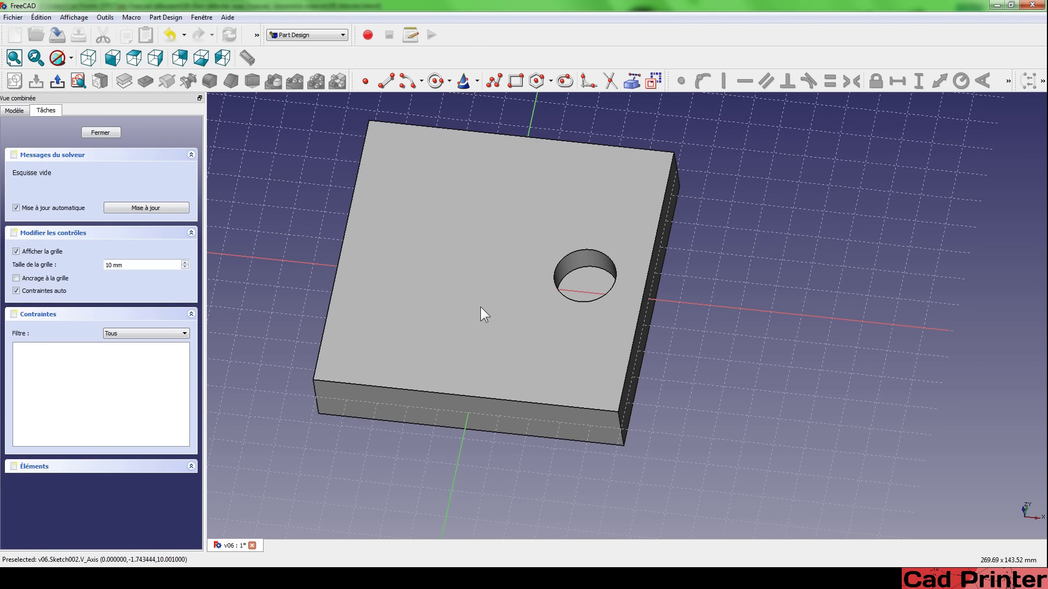
click(14, 110)
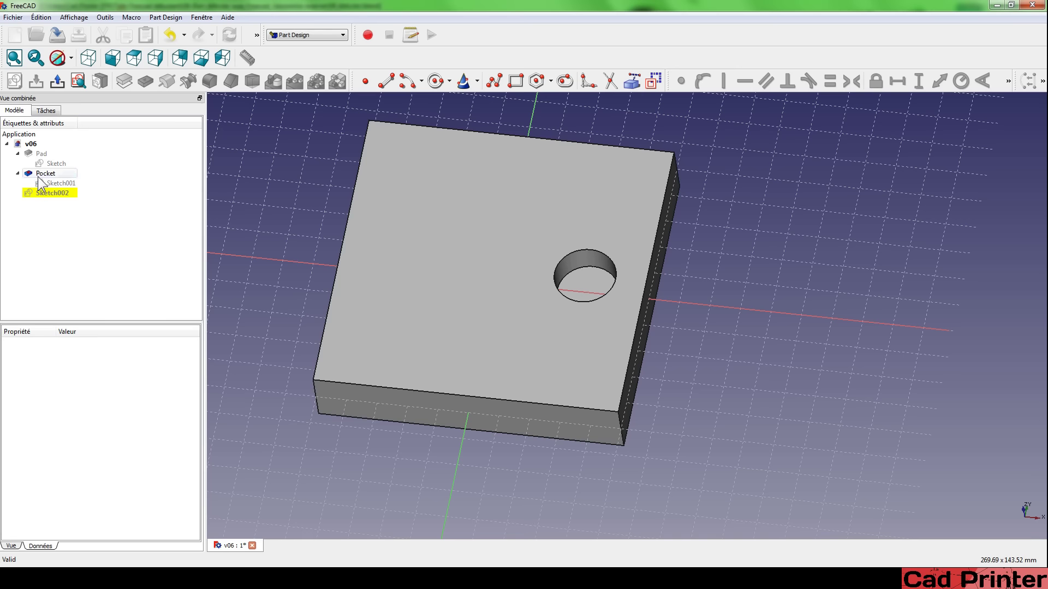
click(633, 79)
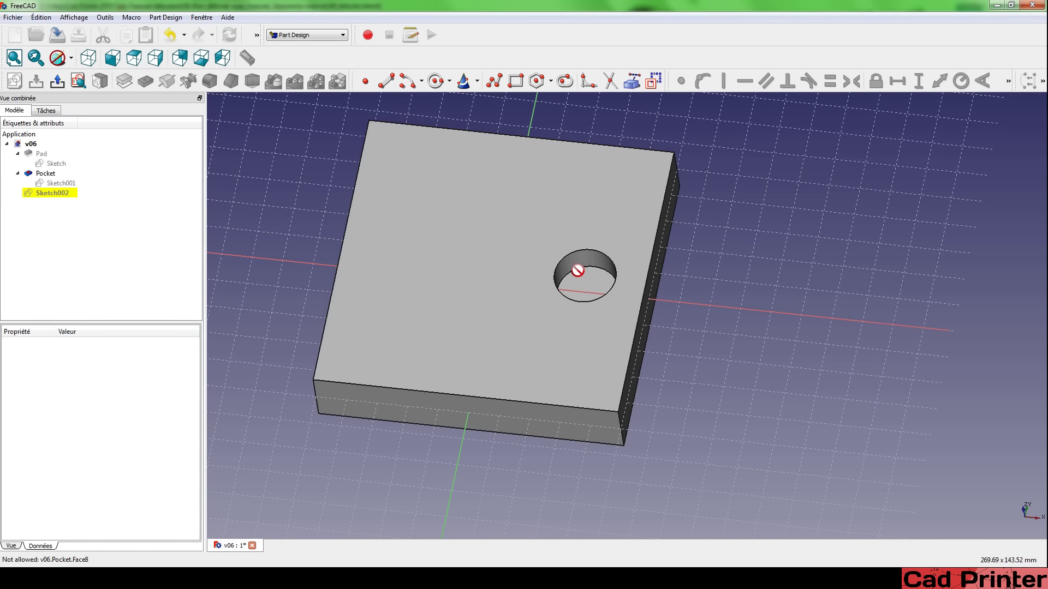
scroll(577, 268, up, 2)
scroll(571, 276, up, 2)
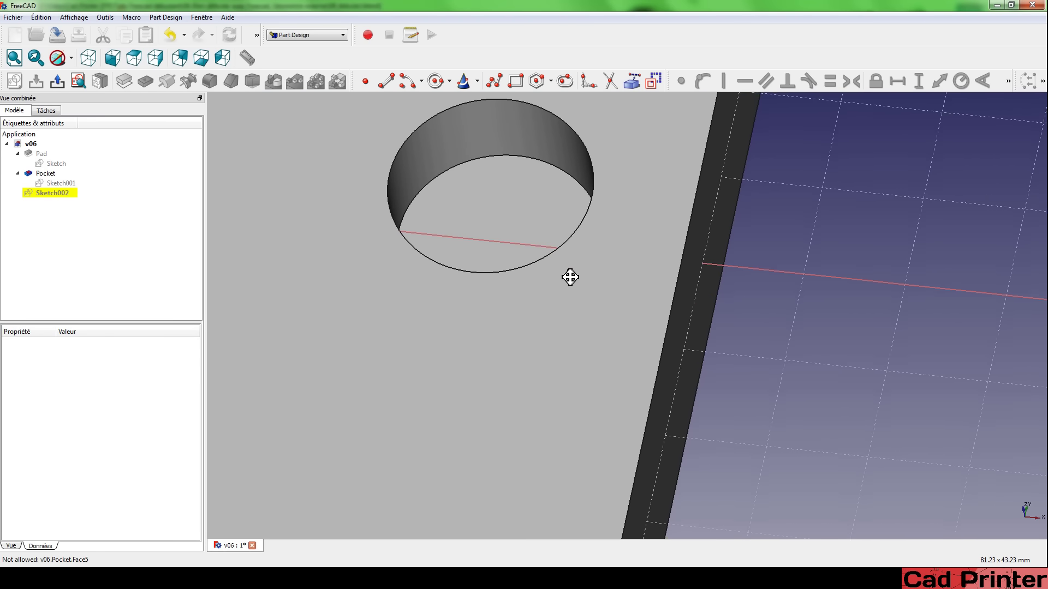
scroll(543, 305, up, 2)
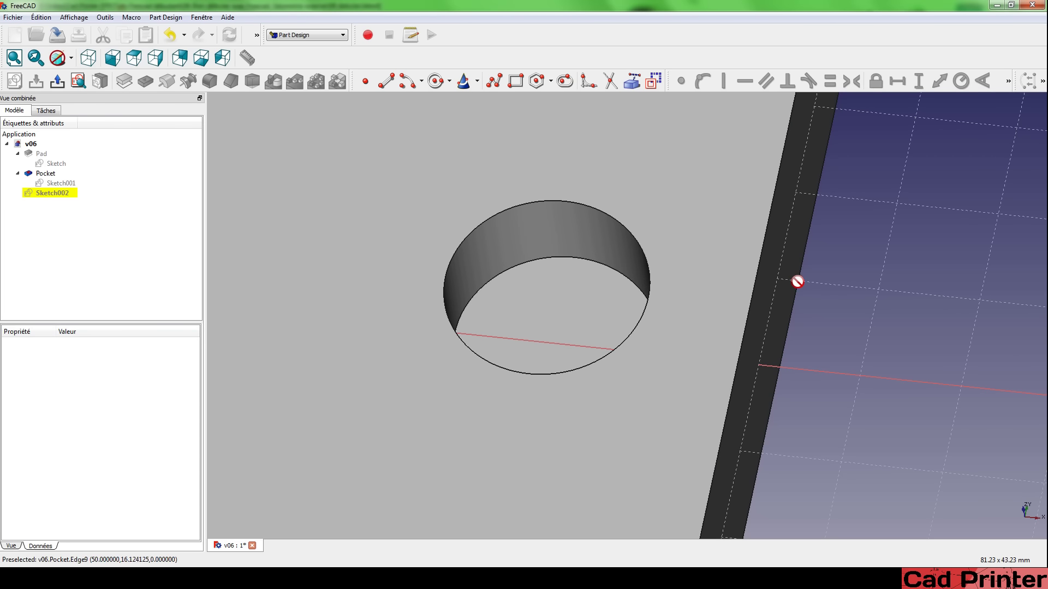
click(554, 257)
key(2)
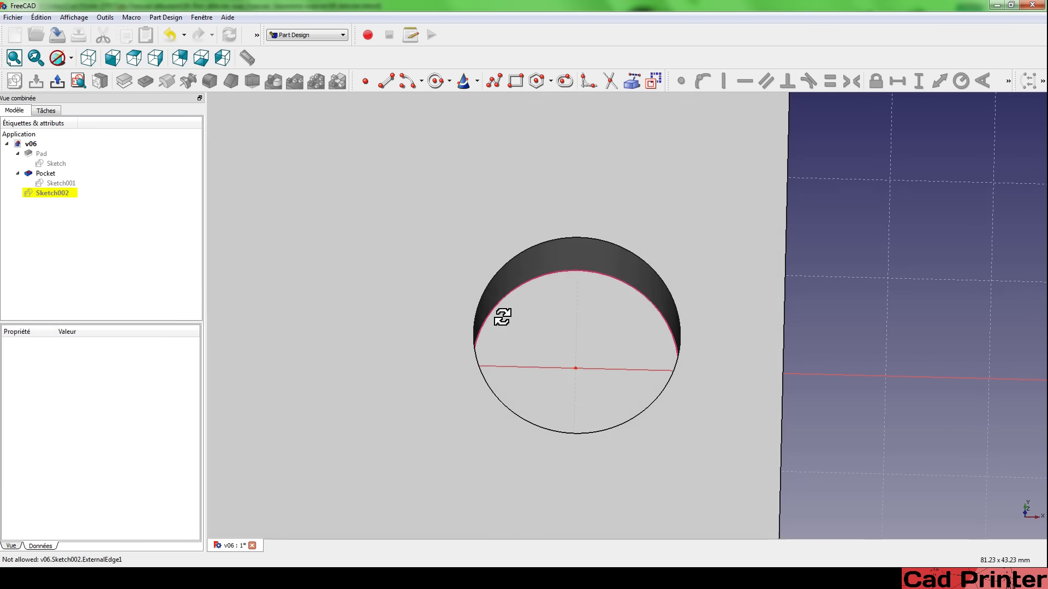
middle_drag(496, 314, 475, 304)
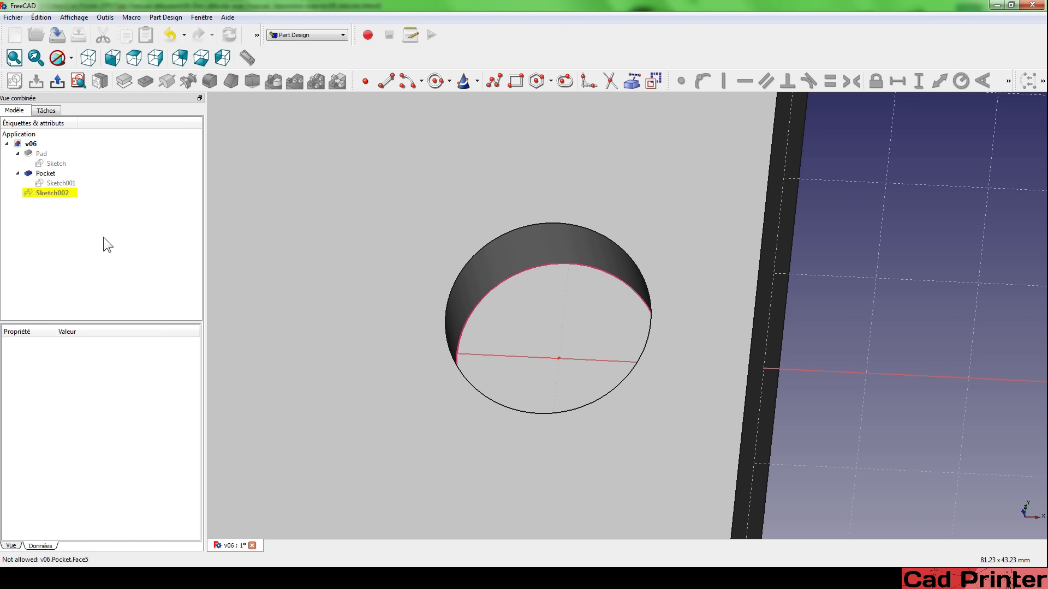
Draw a smaller circle centred on the hole's centre and close Sketch002.
click(435, 82)
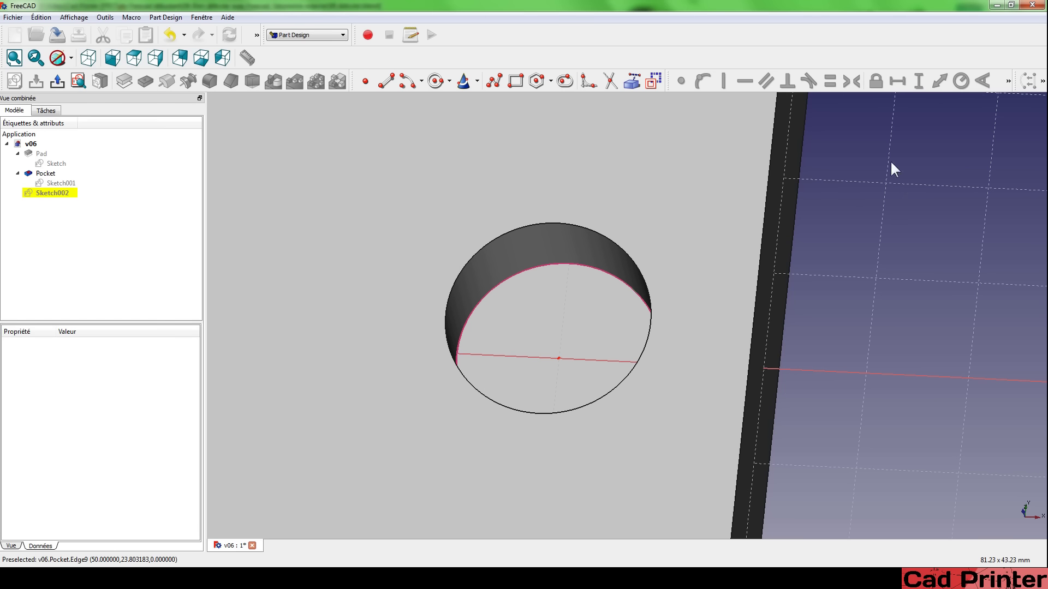
click(432, 83)
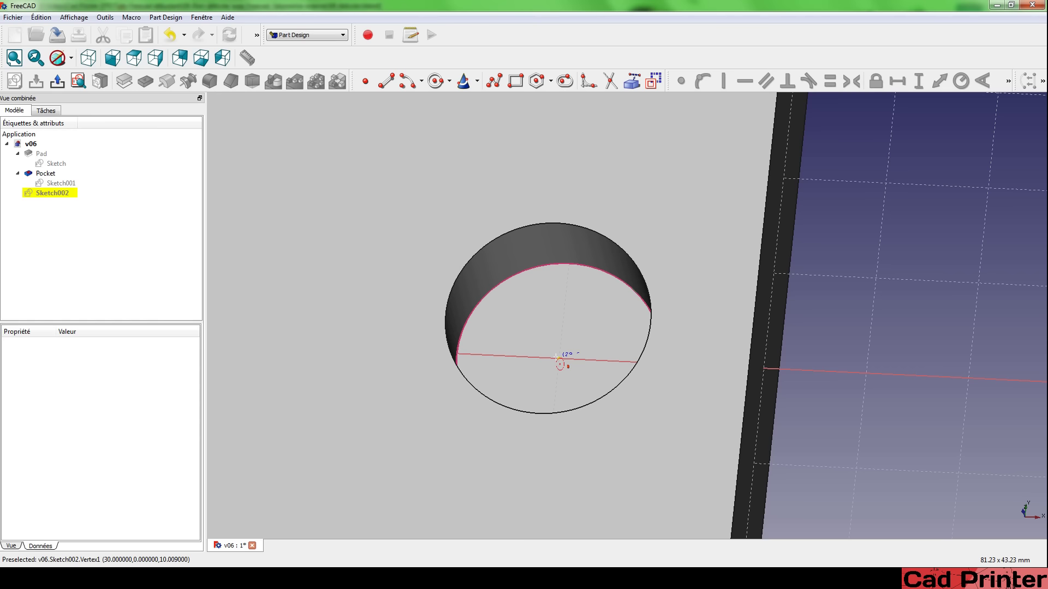
click(549, 370)
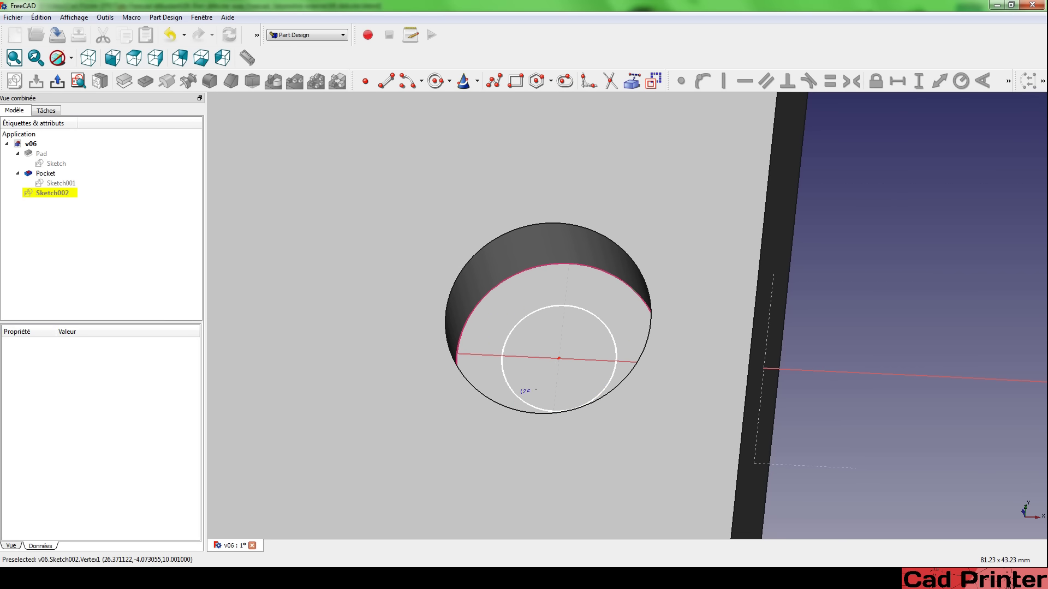
click(56, 83)
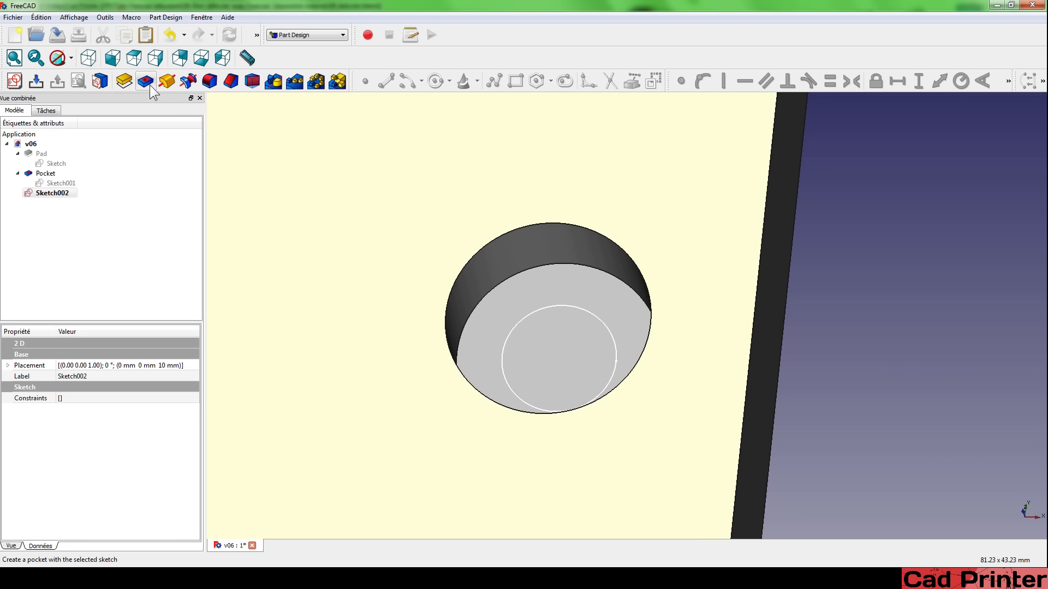
Pocket Sketch002's small circle with type 'A travers tout' to create the counterbore.
click(145, 81)
middle_drag(392, 231, 414, 227)
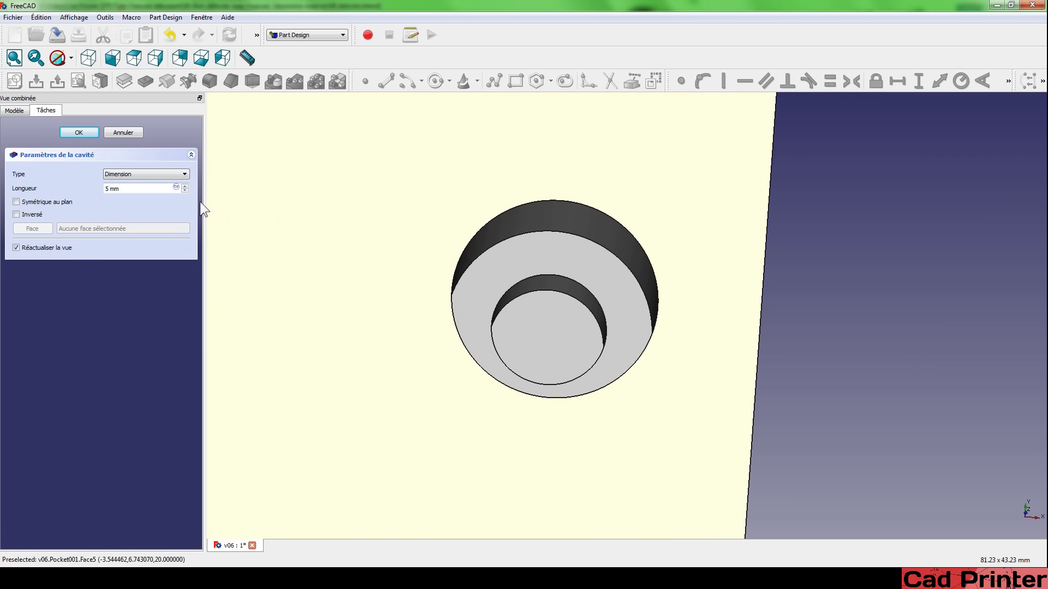
click(167, 171)
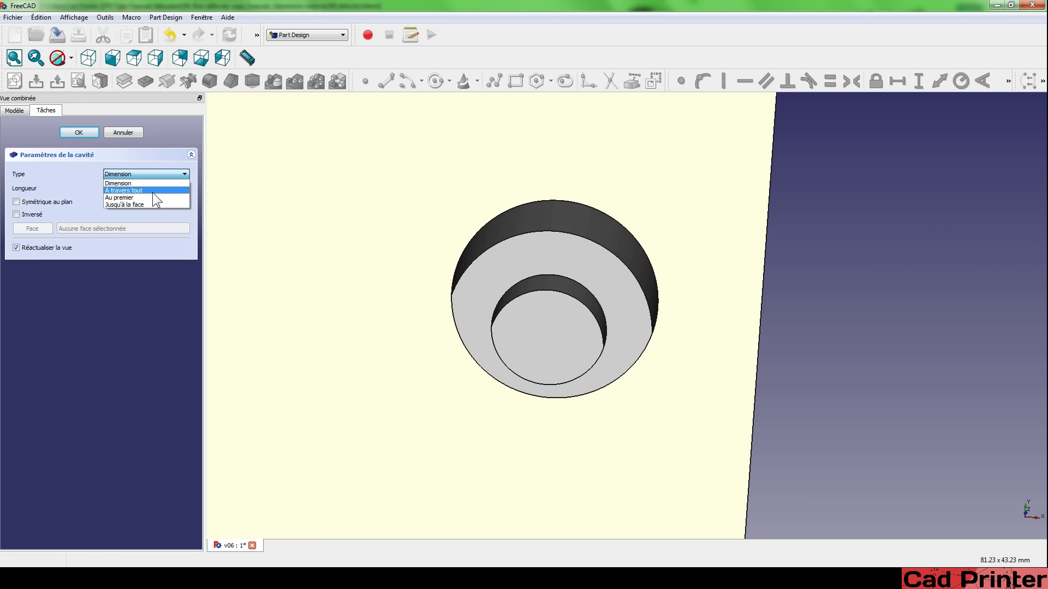
click(153, 192)
mouse_move(474, 258)
middle_down()
mouse_move(527, 308)
mouse_move(507, 303)
middle_up()
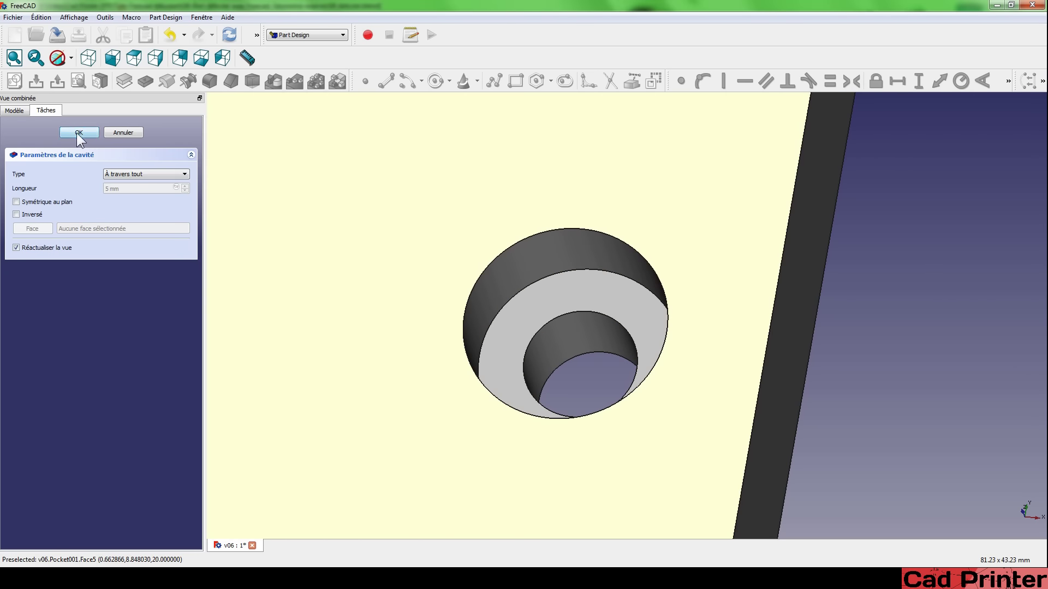
click(78, 133)
scroll(366, 282, down, 5)
mouse_move(391, 291)
middle_down()
mouse_move(440, 293)
mouse_move(458, 308)
mouse_move(452, 294)
middle_up()
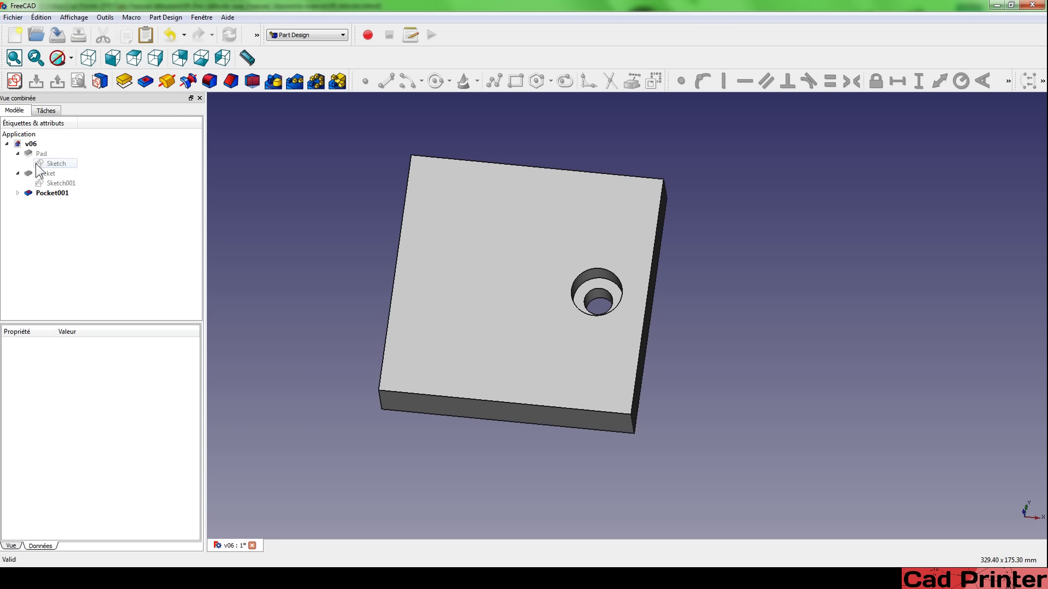
Change the base sketch's 100 mm width dimension to 200 mm and close the sketch.
double_click(57, 164)
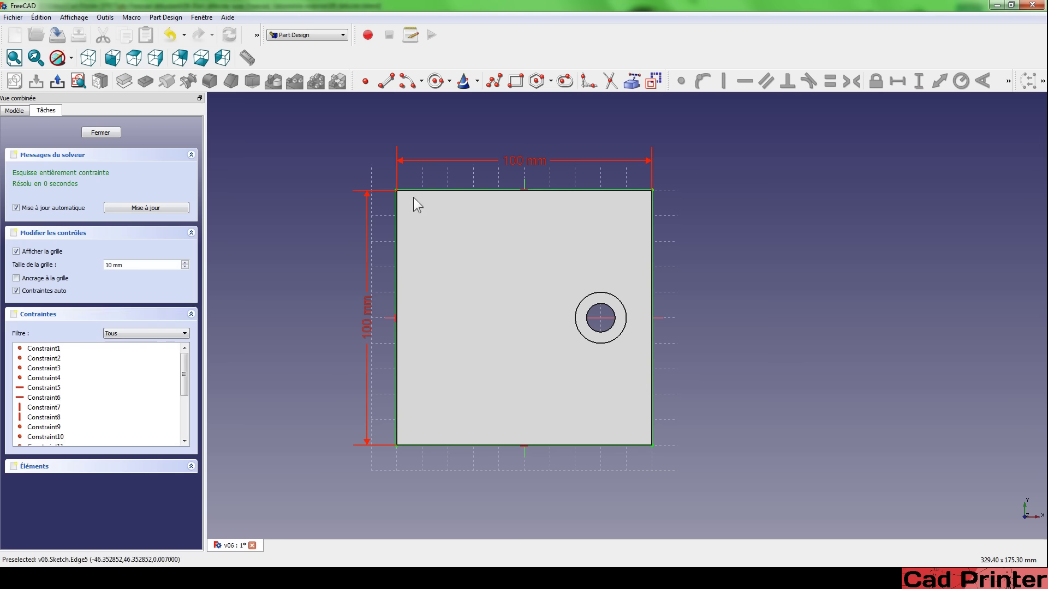
double_click(512, 167)
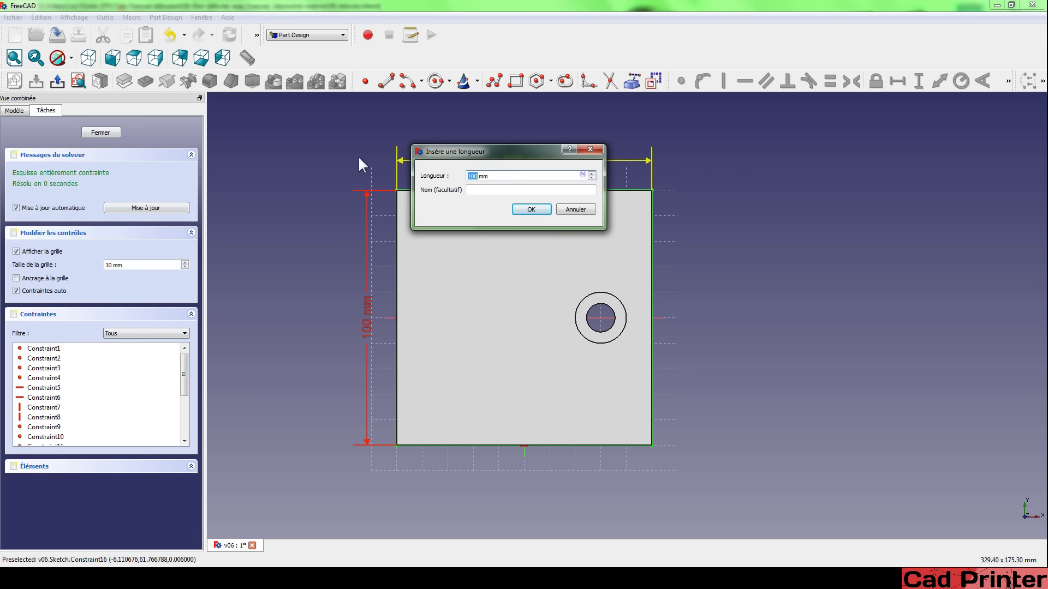
drag(485, 153, 827, 133)
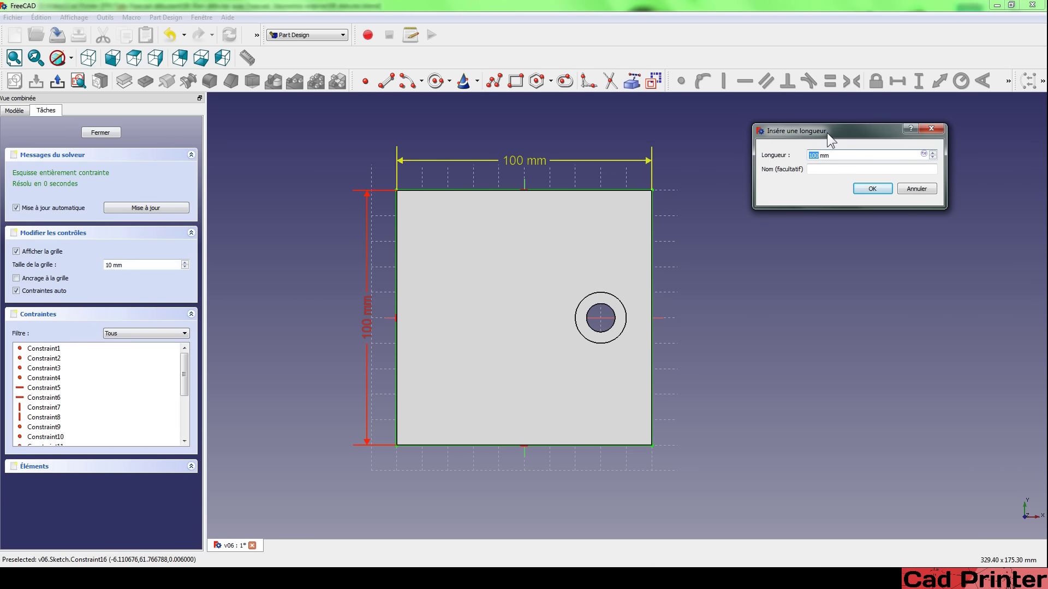
text(2)
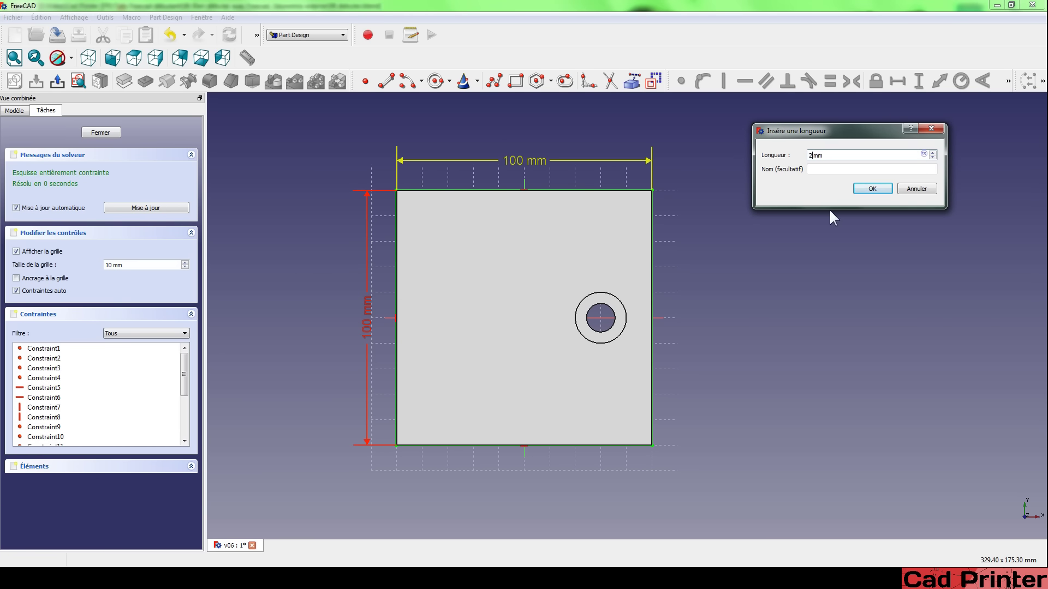
text(00)
key(Return)
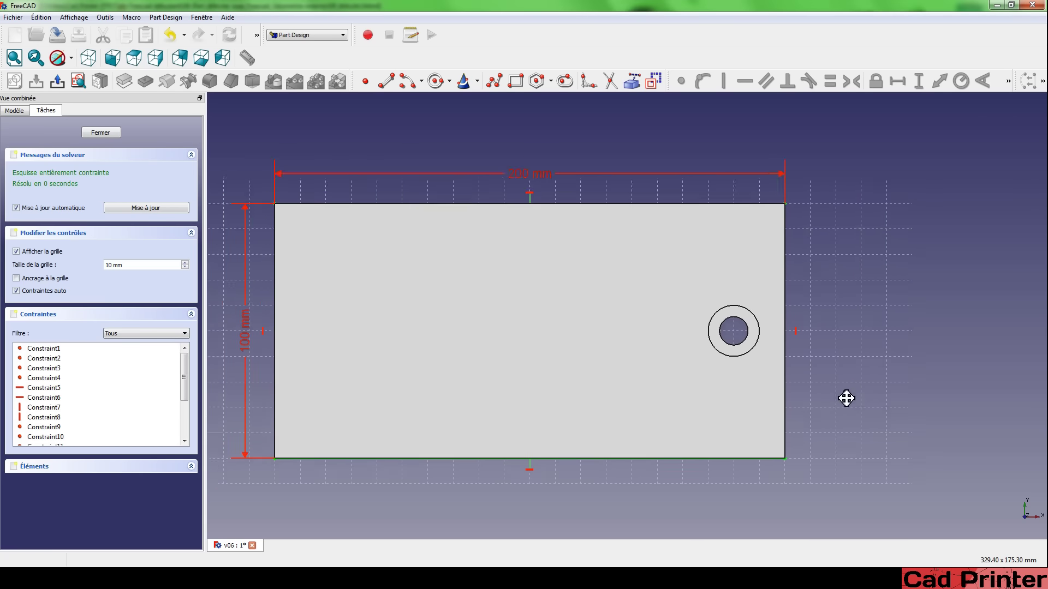
mouse_move(824, 231)
middle_down()
mouse_move(818, 342)
mouse_move(803, 338)
middle_up()
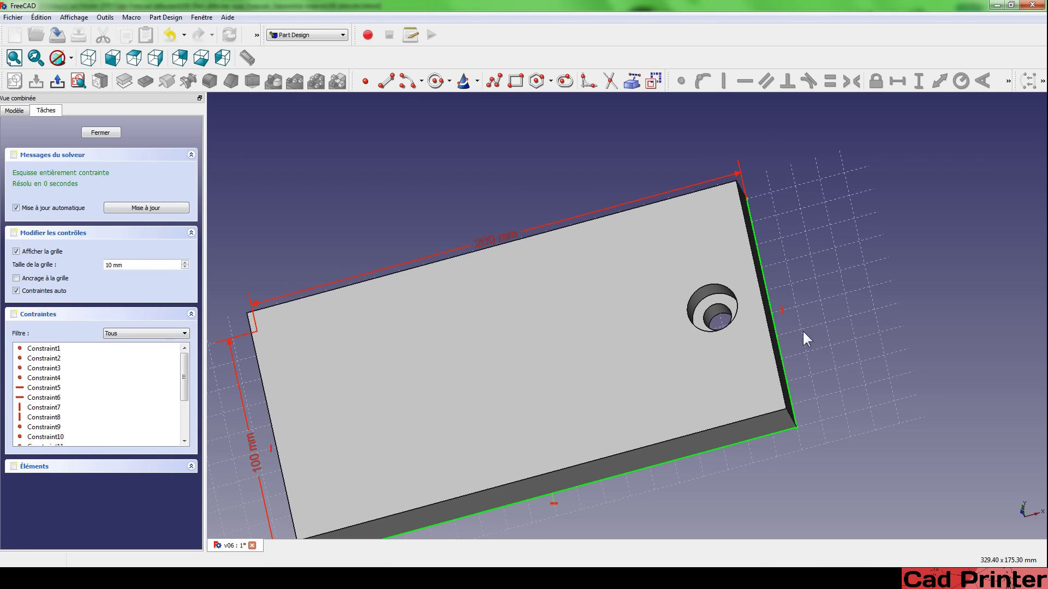
click(100, 132)
middle_drag(407, 288, 498, 296)
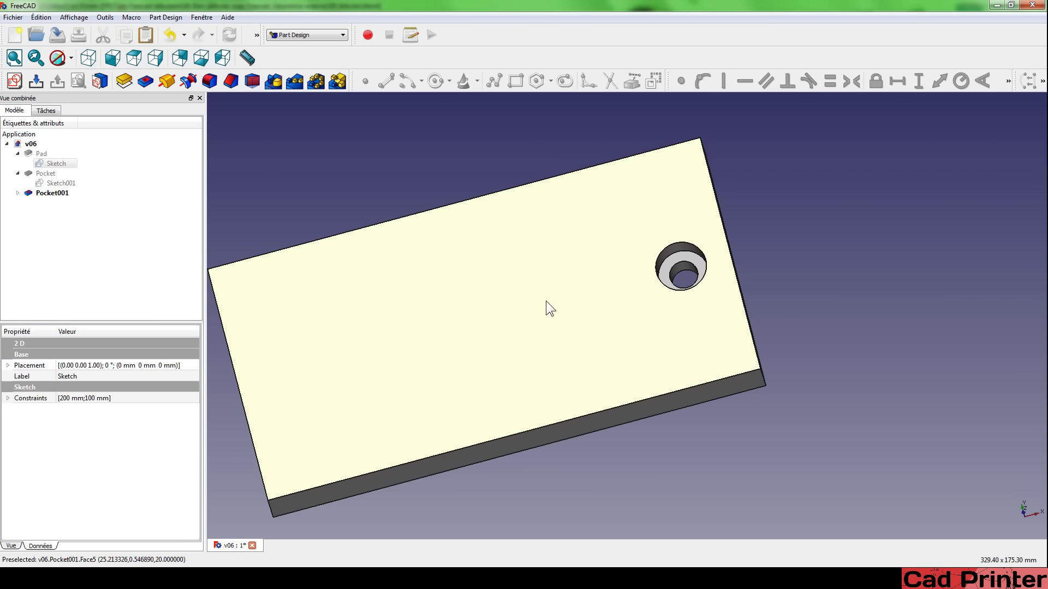
mouse_move(559, 324)
middle_down()
mouse_move(627, 299)
mouse_move(569, 293)
mouse_move(578, 337)
middle_up()
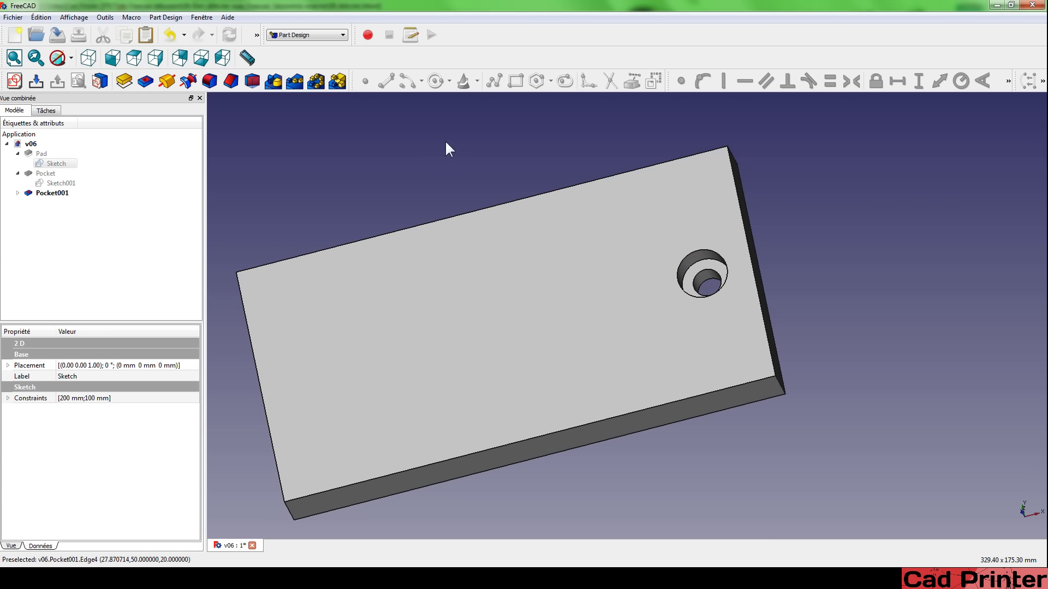
middle_drag(398, 288, 433, 293)
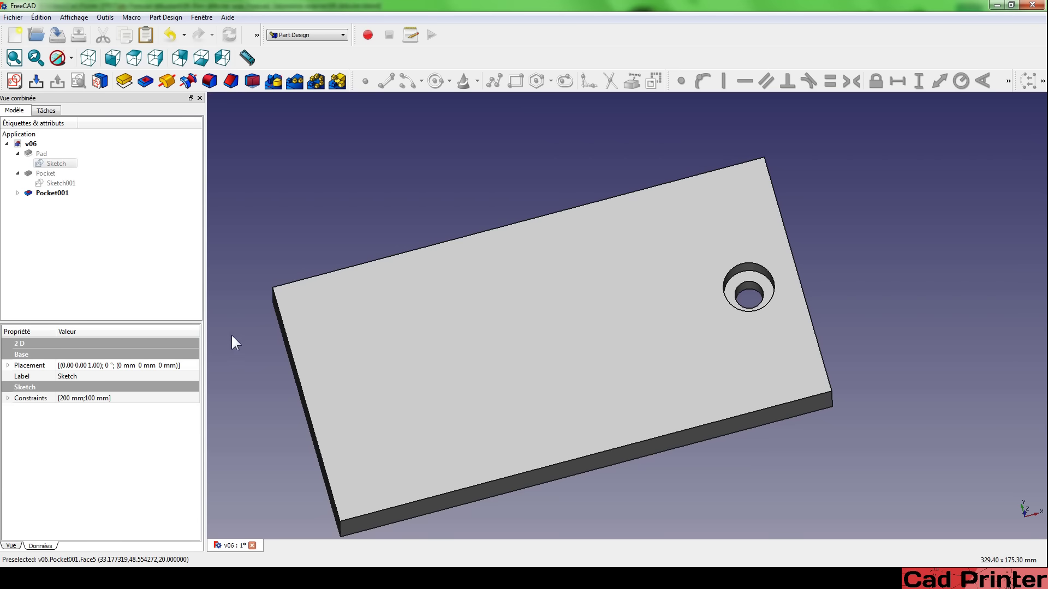
middle_drag(592, 302, 577, 306)
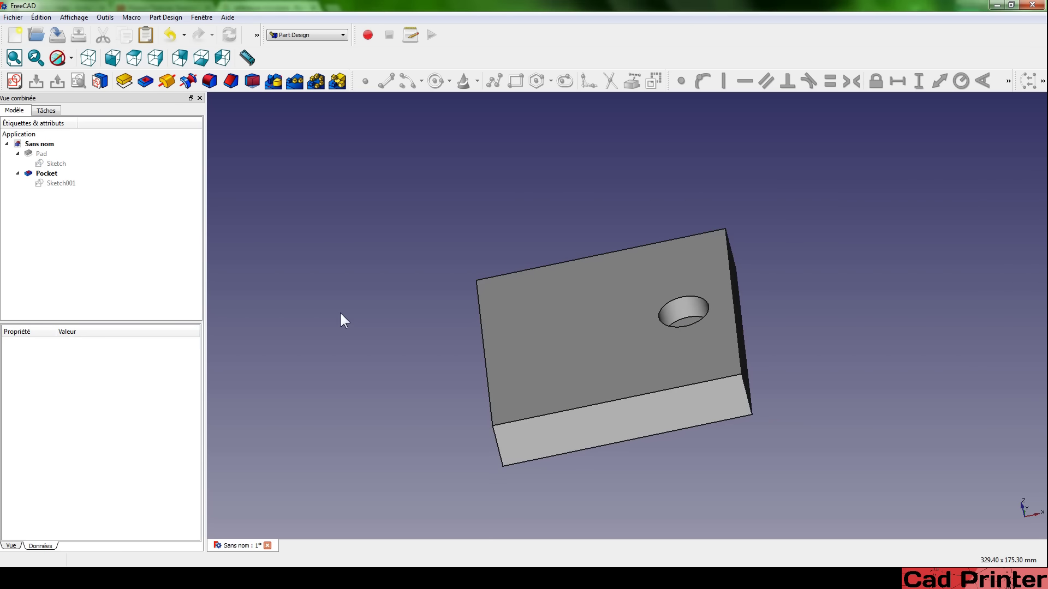
mouse_move(377, 368)
middle_down()
mouse_move(393, 351)
mouse_move(417, 362)
mouse_move(395, 358)
mouse_move(397, 331)
middle_up()
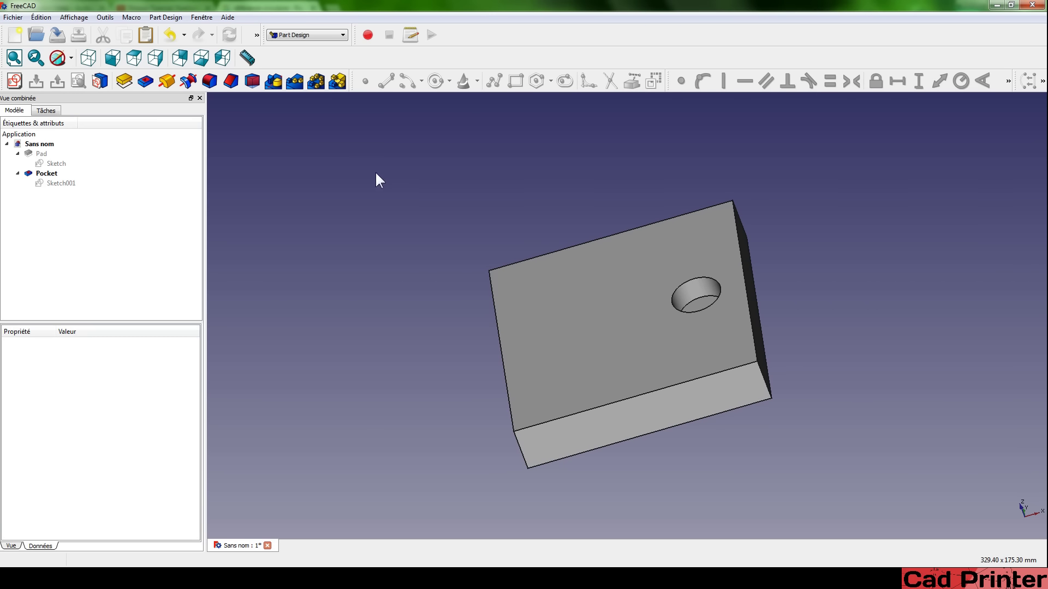